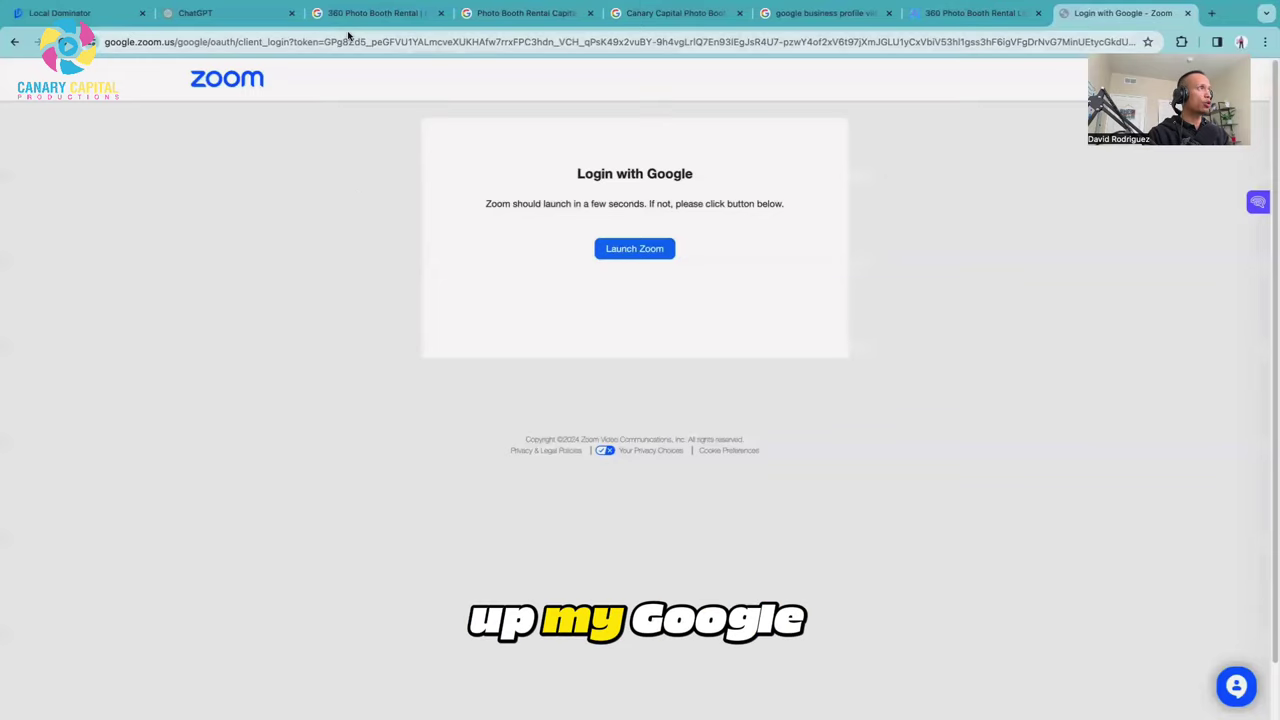
{"action": "left_click", "coordinate": [370, 13]}
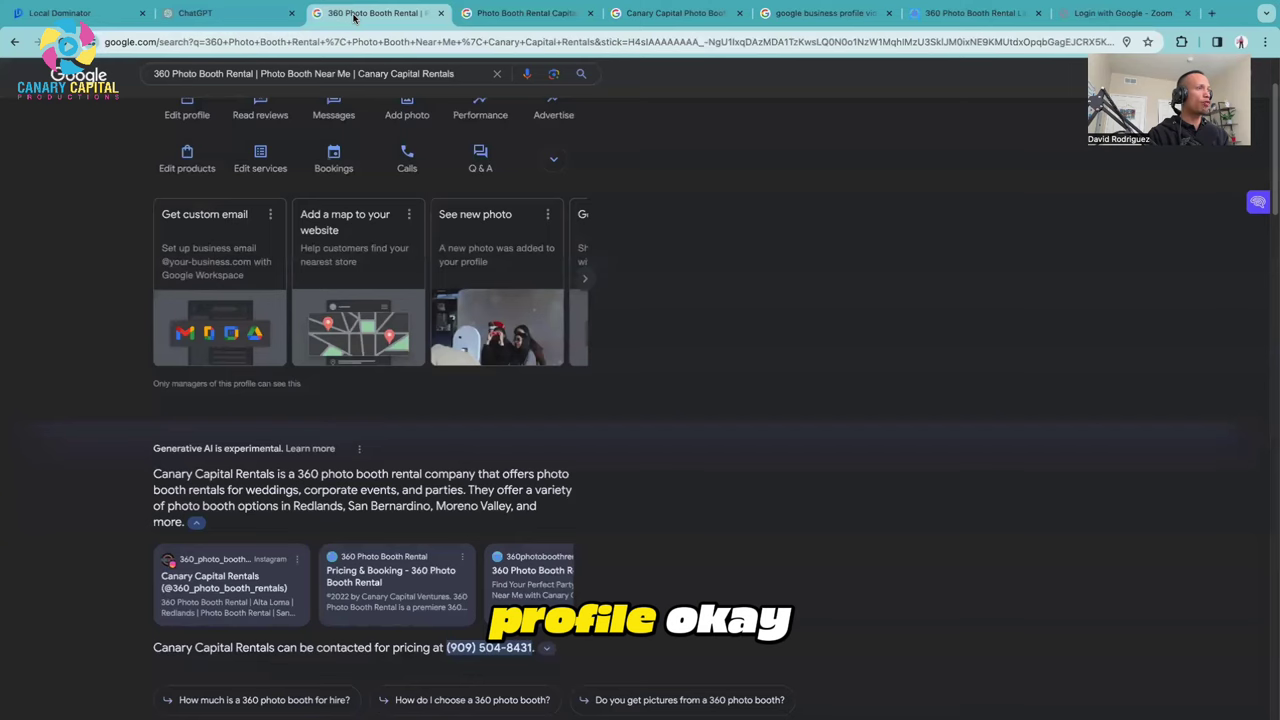
{"action": "scroll", "coordinate": [594, 287], "scroll_direction": "up", "scroll_amount": 2}
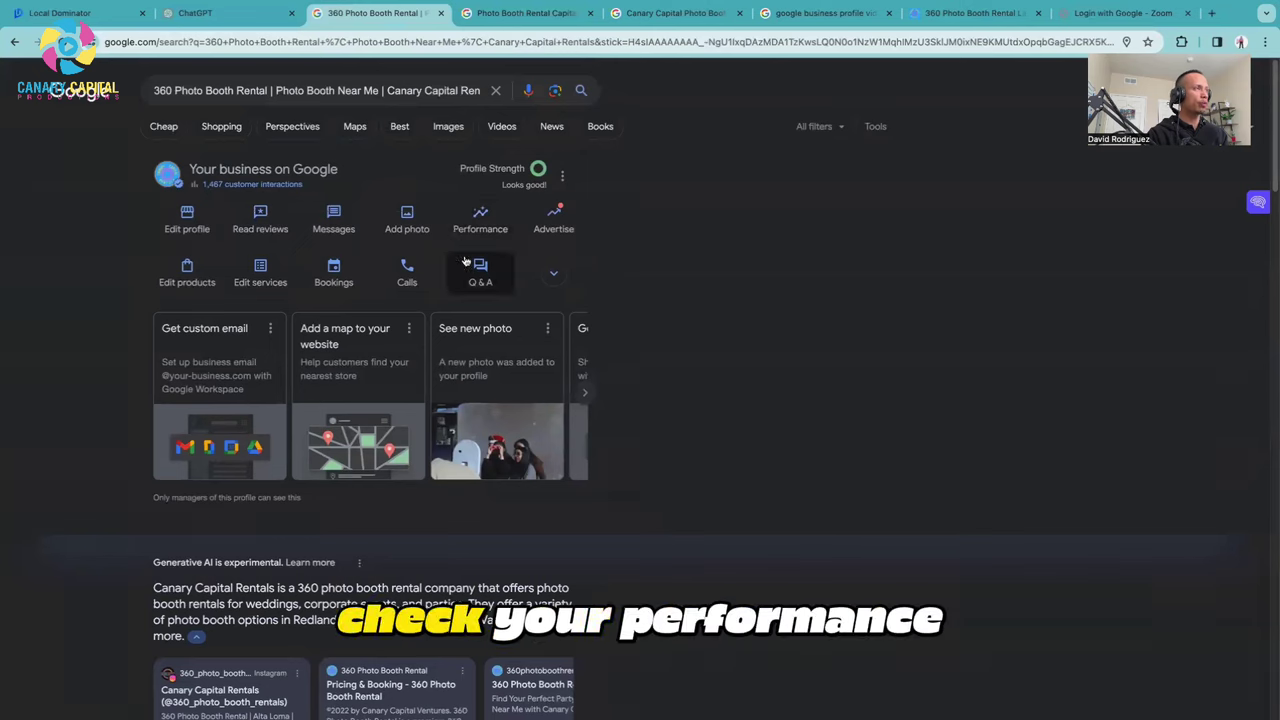
{"action": "left_click", "coordinate": [468, 218]}
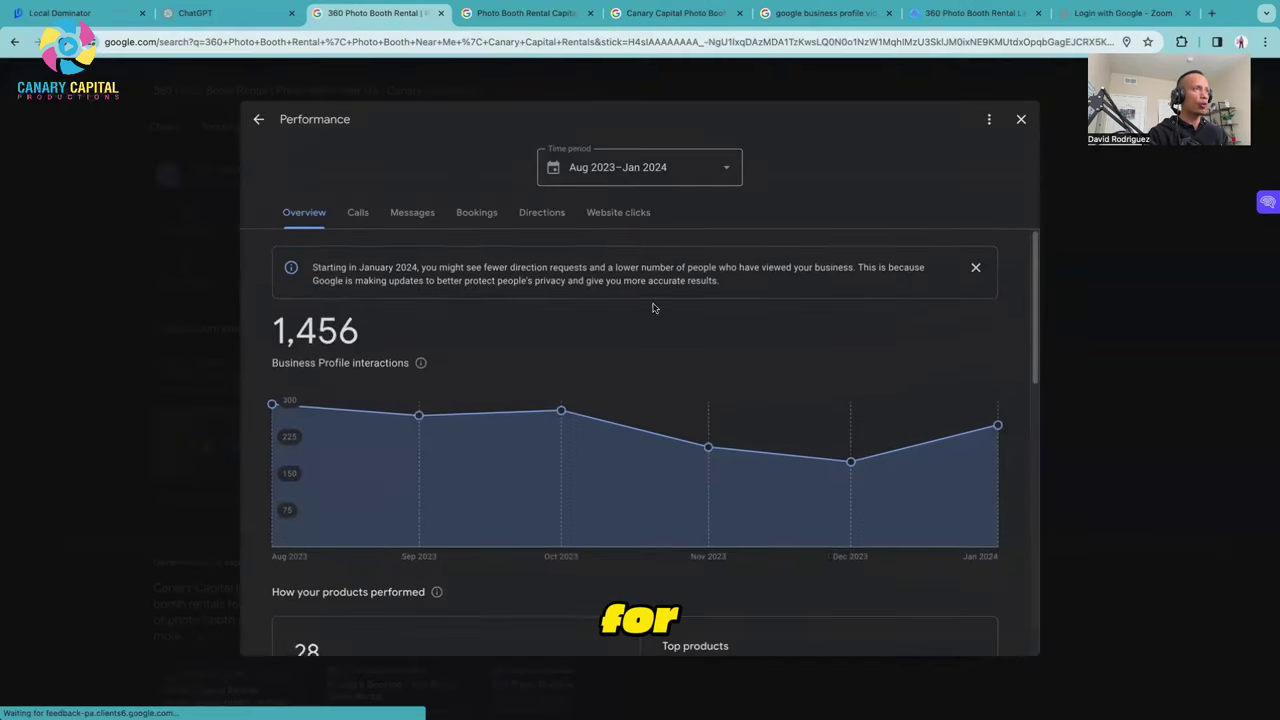
{"action": "scroll", "coordinate": [660, 330], "scroll_direction": "down", "scroll_amount": 3}
{"action": "scroll", "coordinate": [669, 348], "scroll_direction": "down", "scroll_amount": 6}
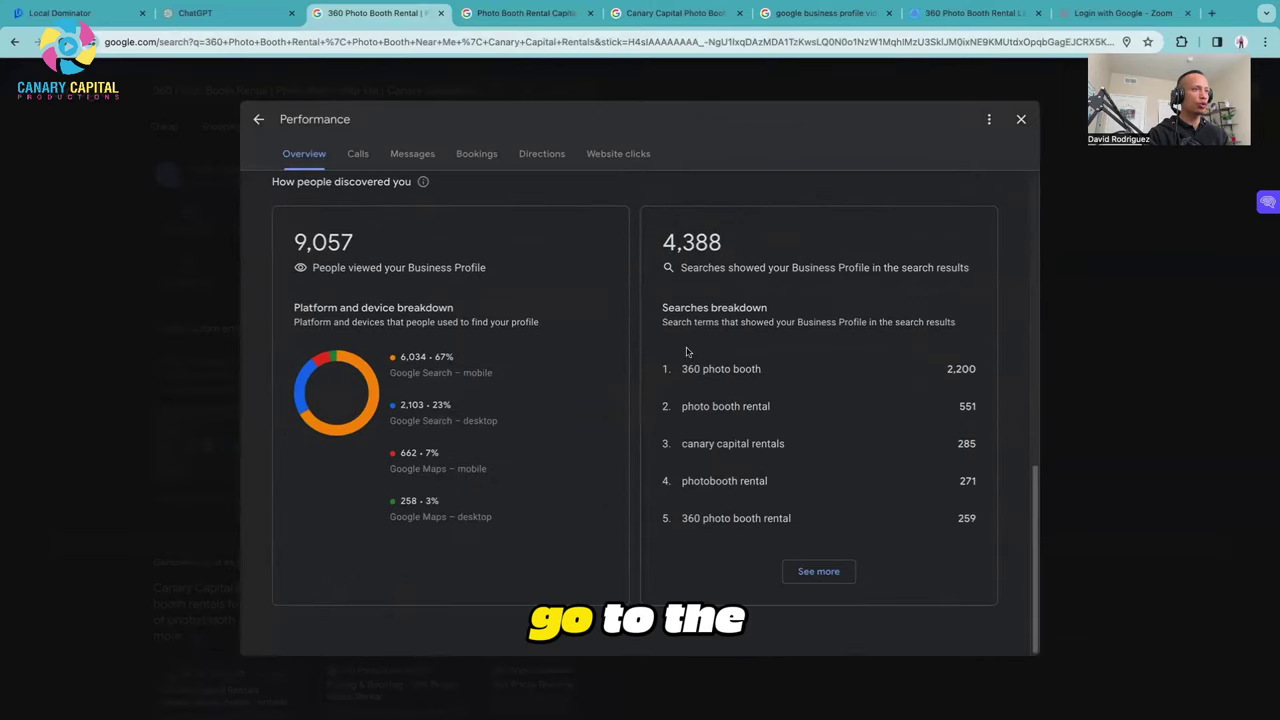
{"action": "scroll", "coordinate": [692, 352], "scroll_direction": "up", "scroll_amount": 1}
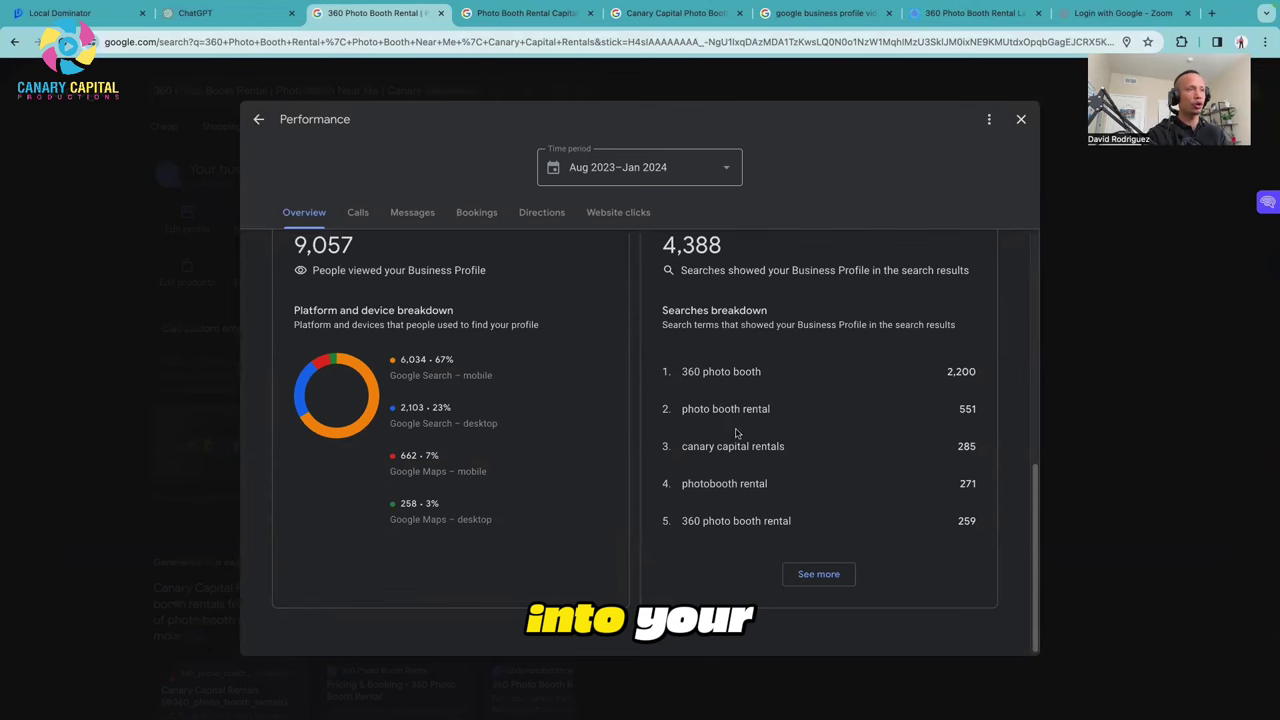
{"action": "scroll", "coordinate": [738, 444], "scroll_direction": "up", "scroll_amount": 1}
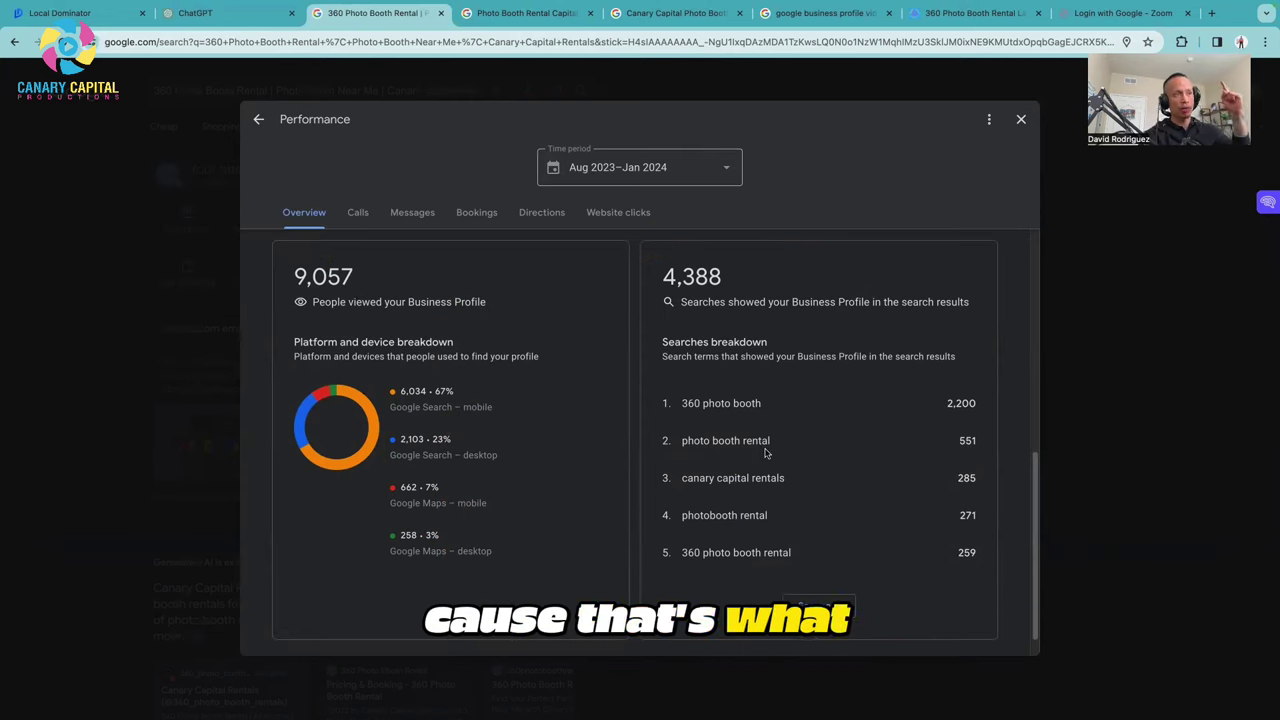
{"action": "scroll", "coordinate": [730, 475], "scroll_direction": "up", "scroll_amount": 2}
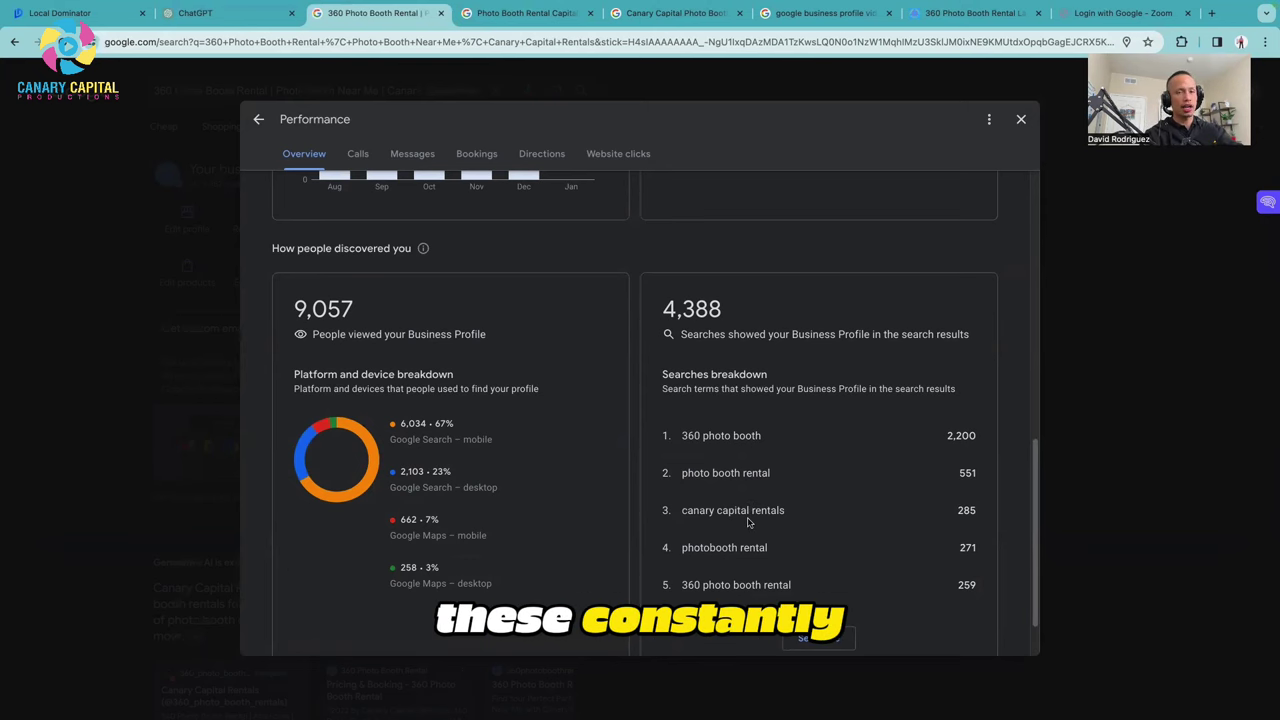
{"action": "scroll", "coordinate": [748, 523], "scroll_direction": "up", "scroll_amount": 5}
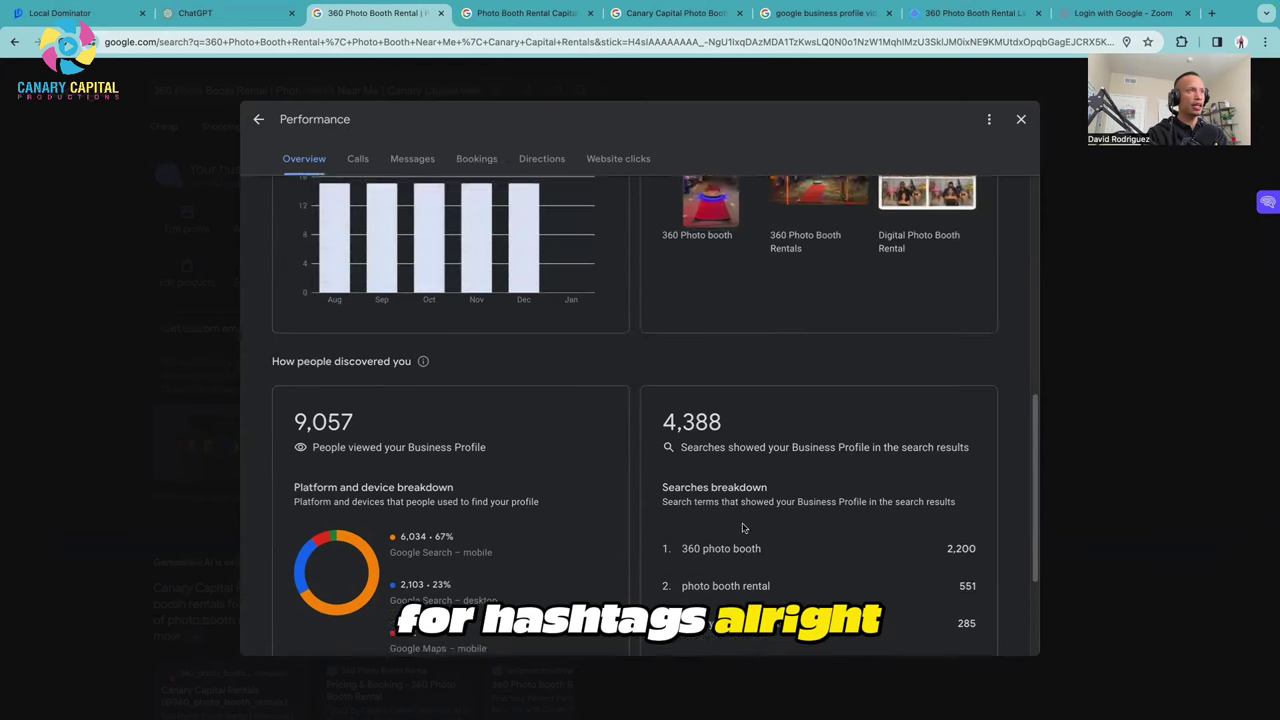
{"action": "scroll", "coordinate": [741, 529], "scroll_direction": "up", "scroll_amount": 4}
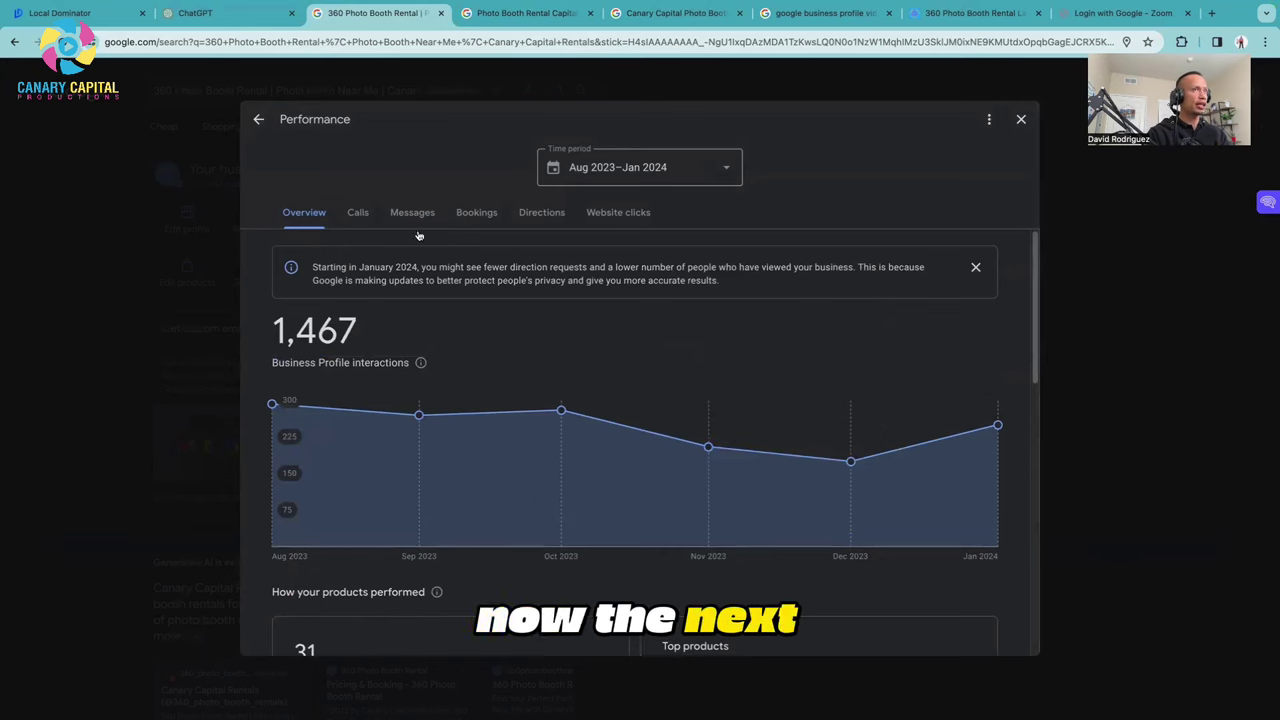
{"action": "left_click", "coordinate": [1021, 120]}
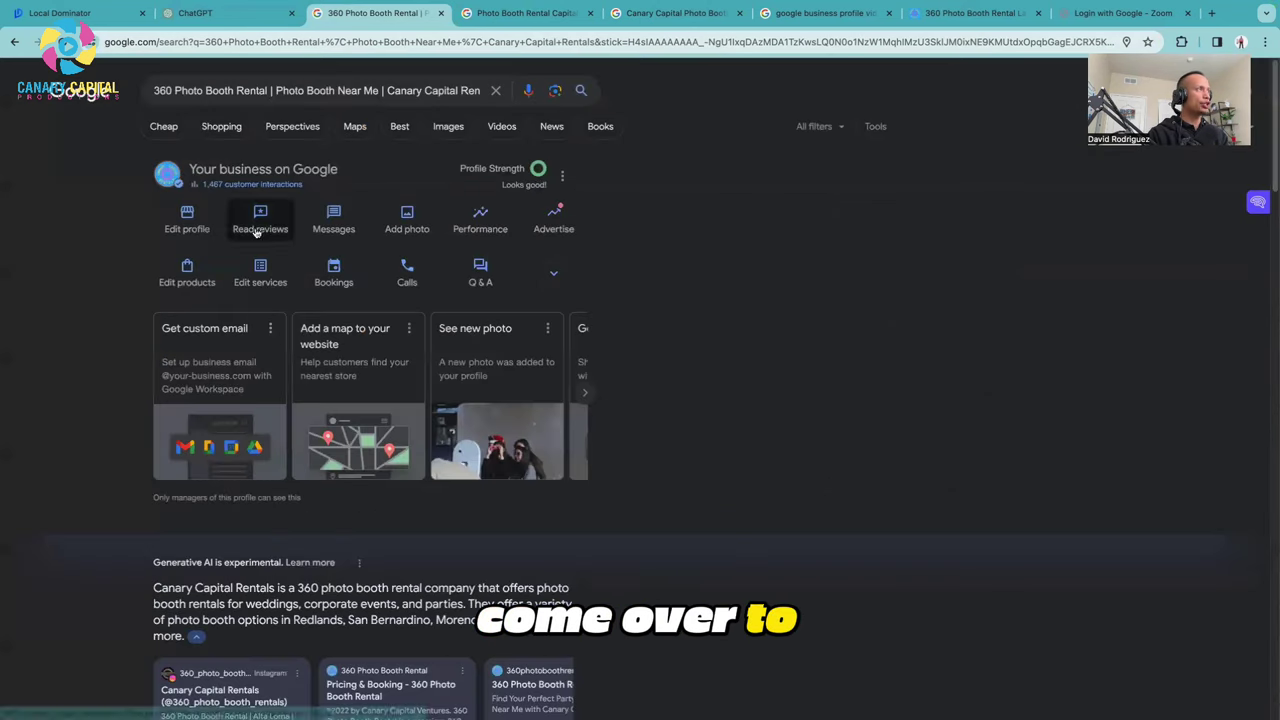
Ask ChatGPT for a 1000-character Google Business Profile promotion focused on the local cities I'm targeting.
{"action": "left_click", "coordinate": [238, 20]}
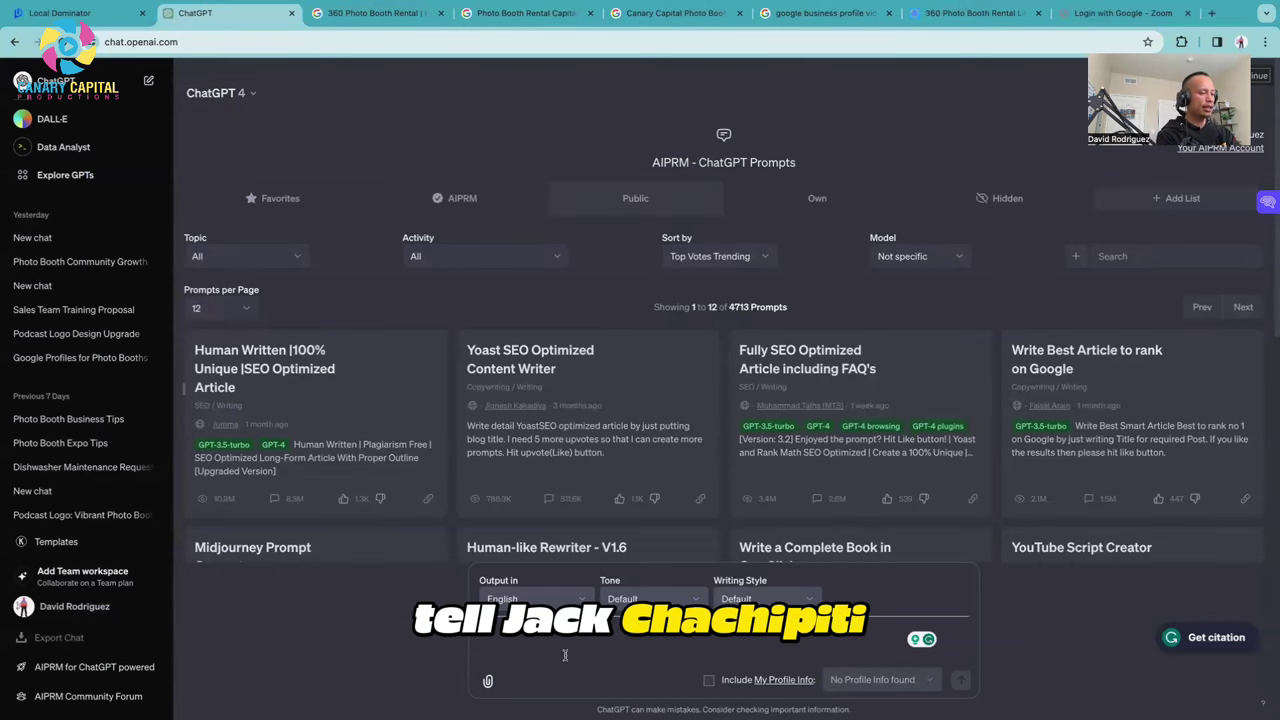
{"action": "type", "text": "Create a"}
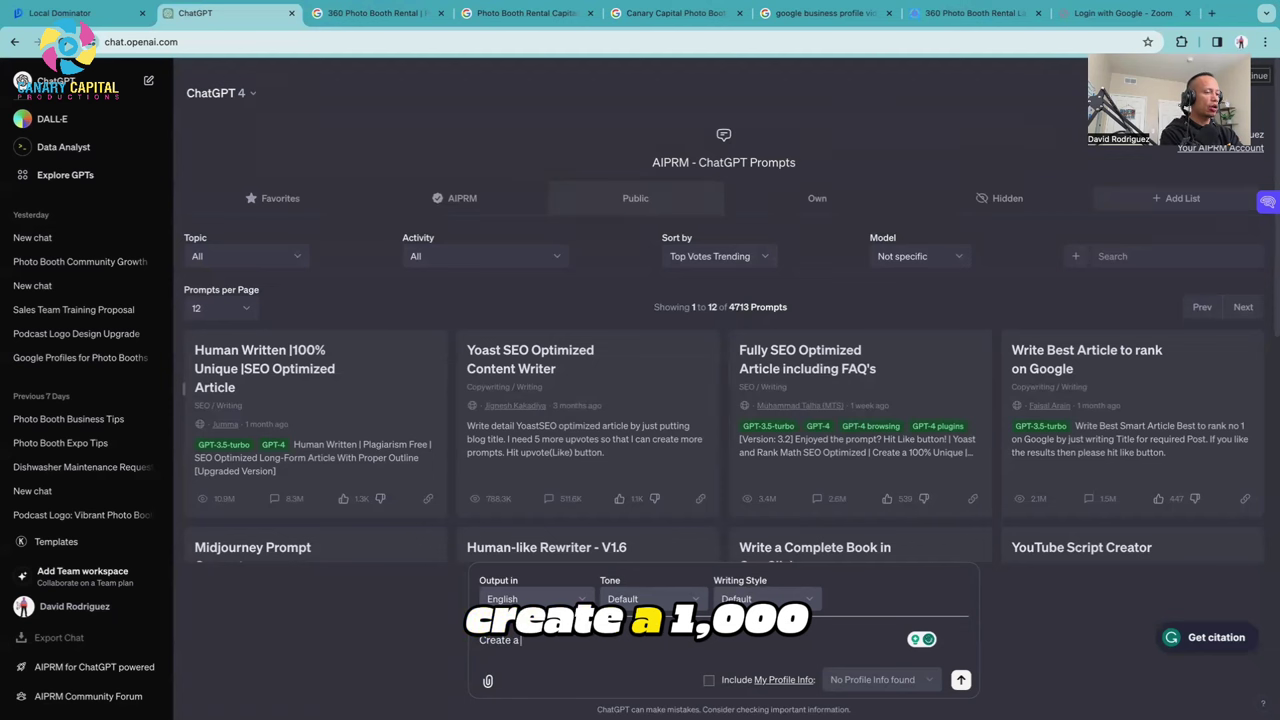
{"action": "type", "text": " 1000 charc"}
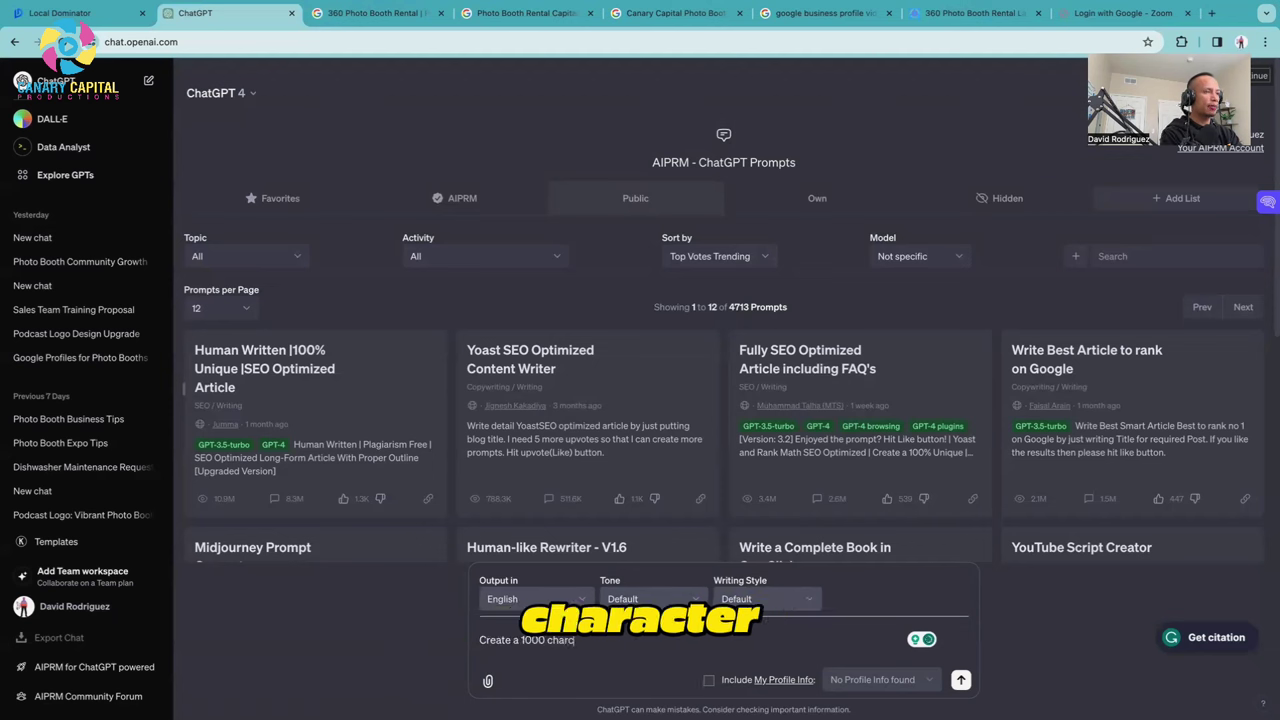
{"action": "key", "text": "BackSpace"}
{"action": "type", "text": "ater de"}
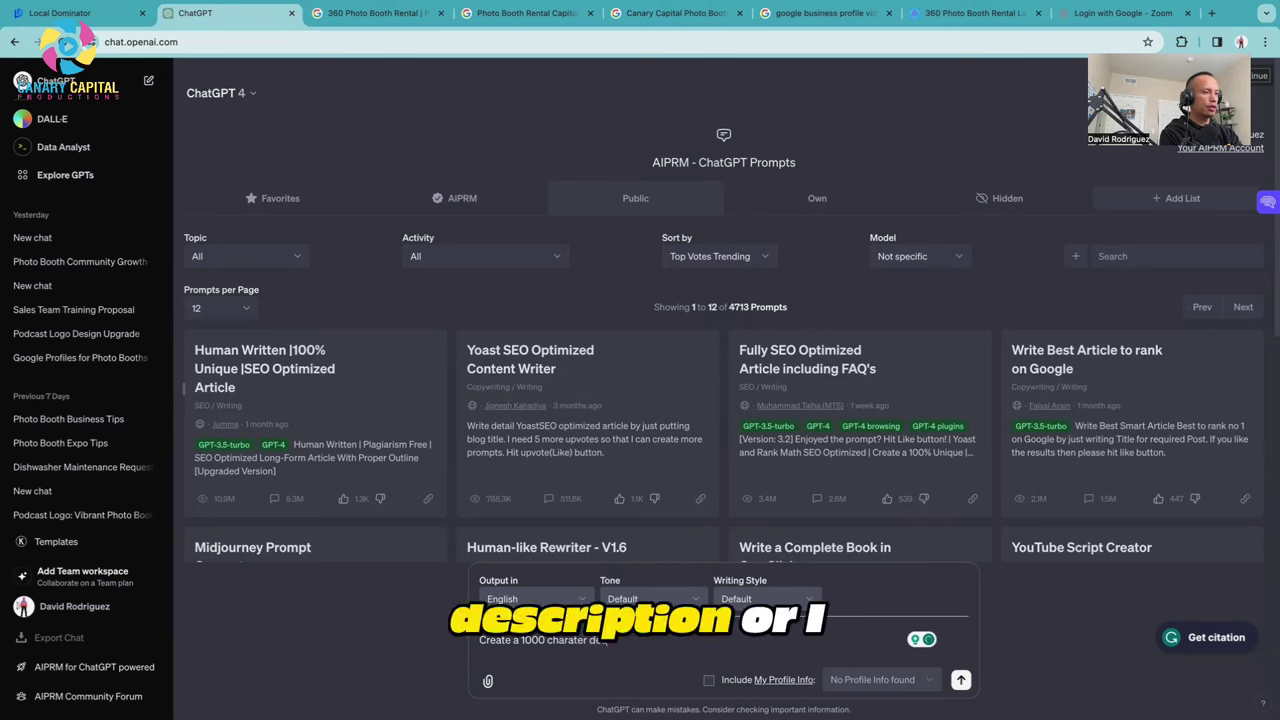
{"action": "key", "text": "BackSpace"}
{"action": "key", "text": "BackSpace"}
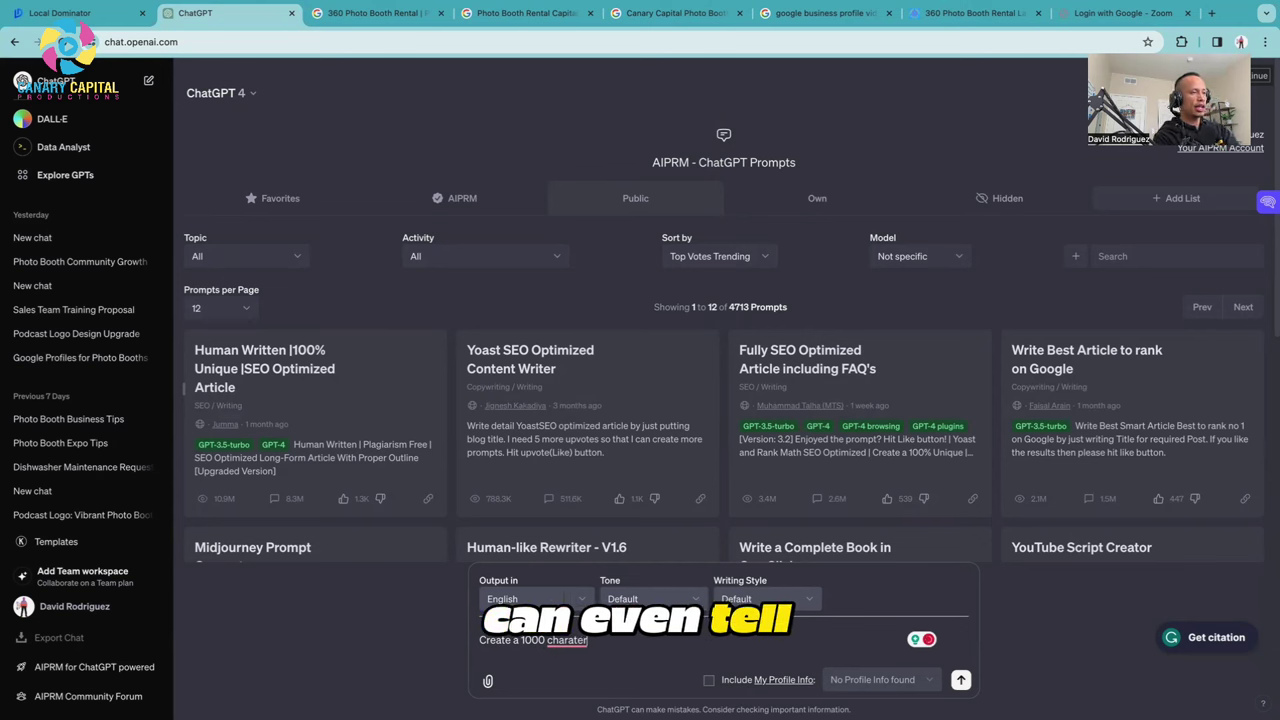
{"action": "key", "text": "BackSpace"}
{"action": "key", "text": "BackSpace"}
{"action": "key", "text": "BackSpace"}
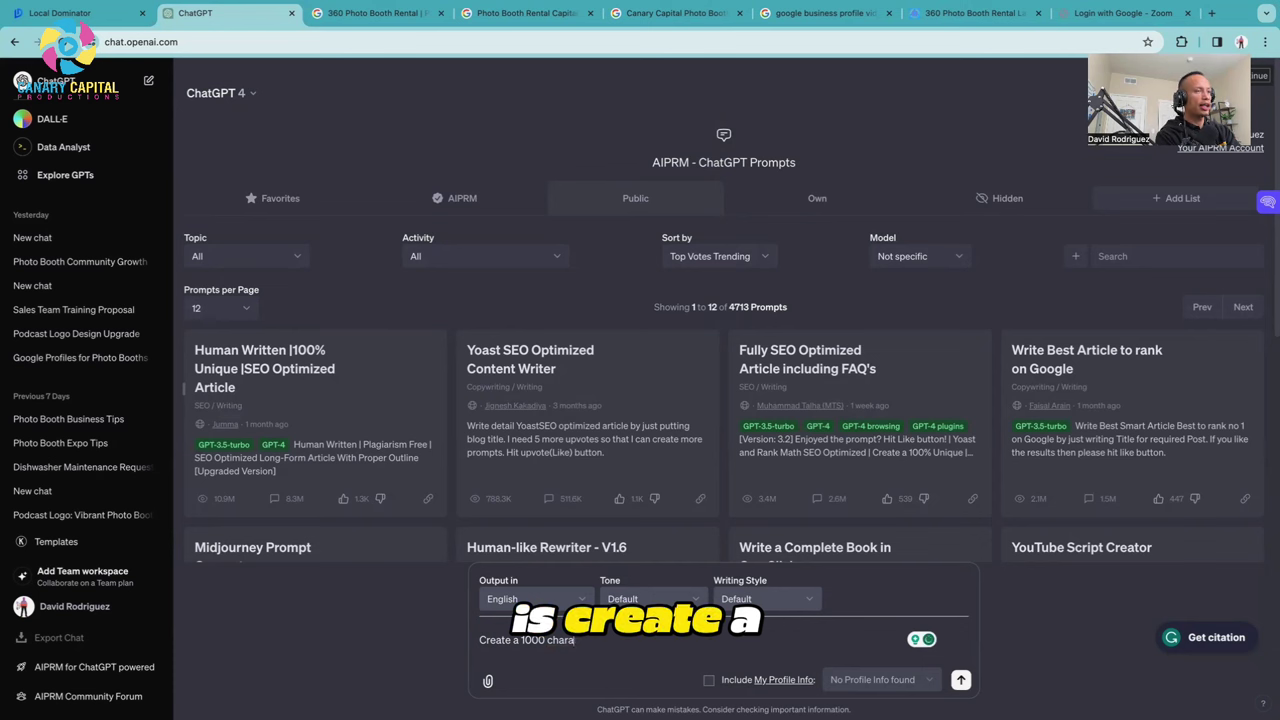
{"action": "type", "text": "cter p"}
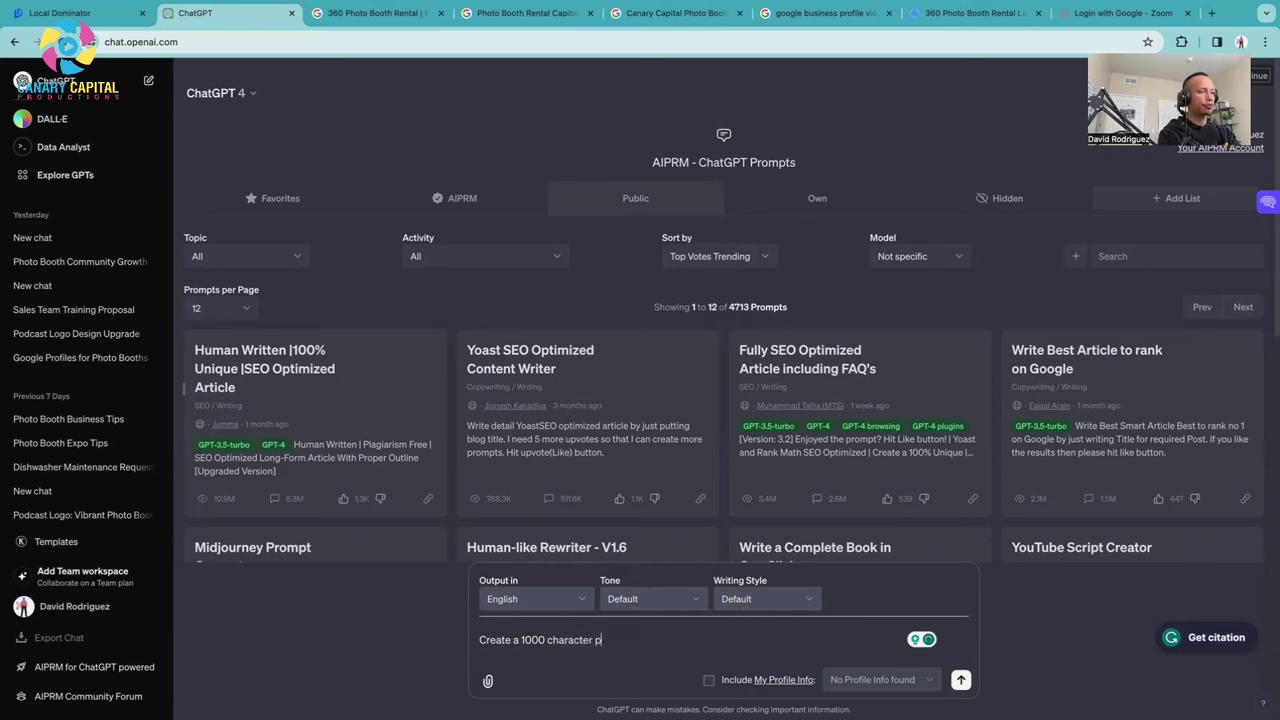
{"action": "type", "text": "romotion for"}
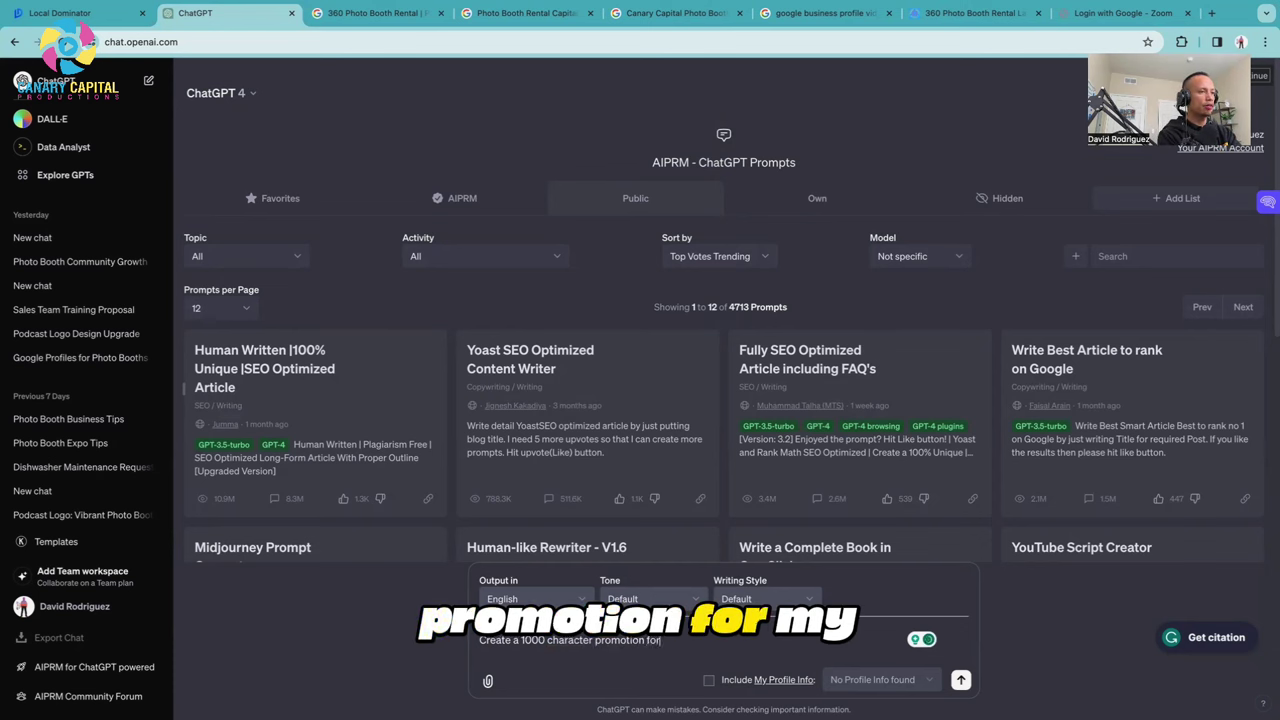
{"action": "type", "text": " my google busine"}
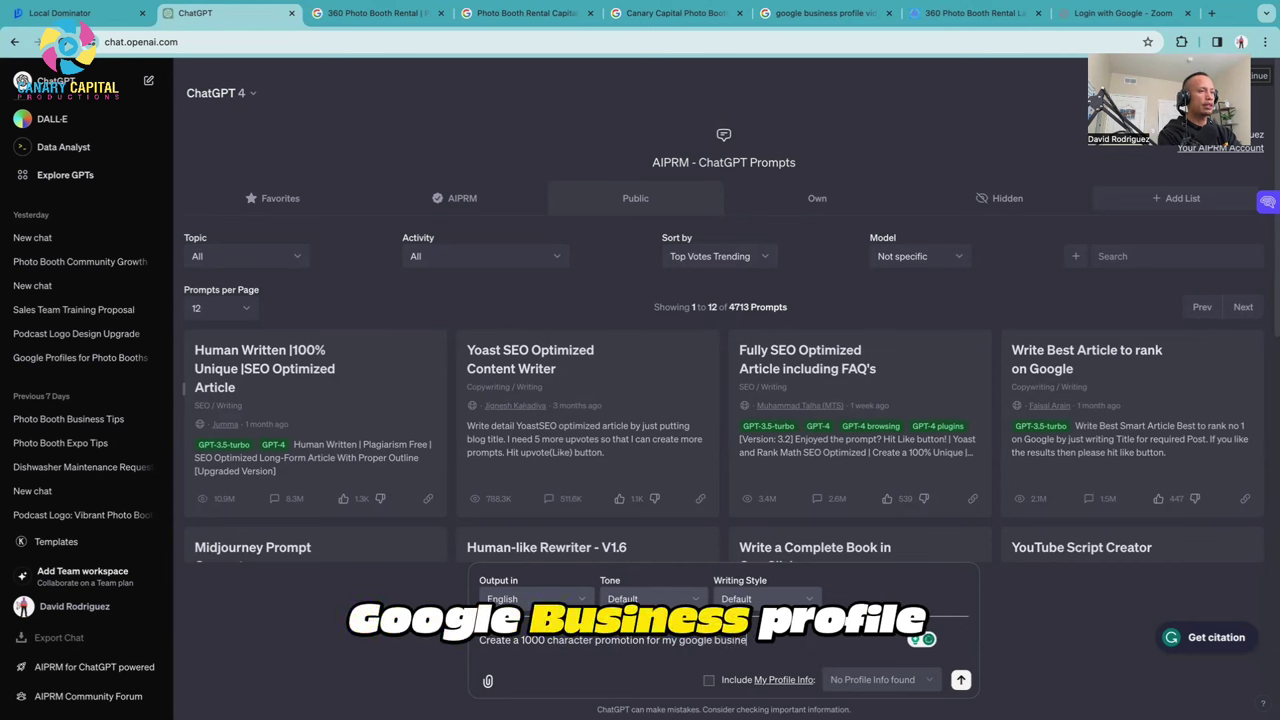
{"action": "type", "text": "ss profile."}
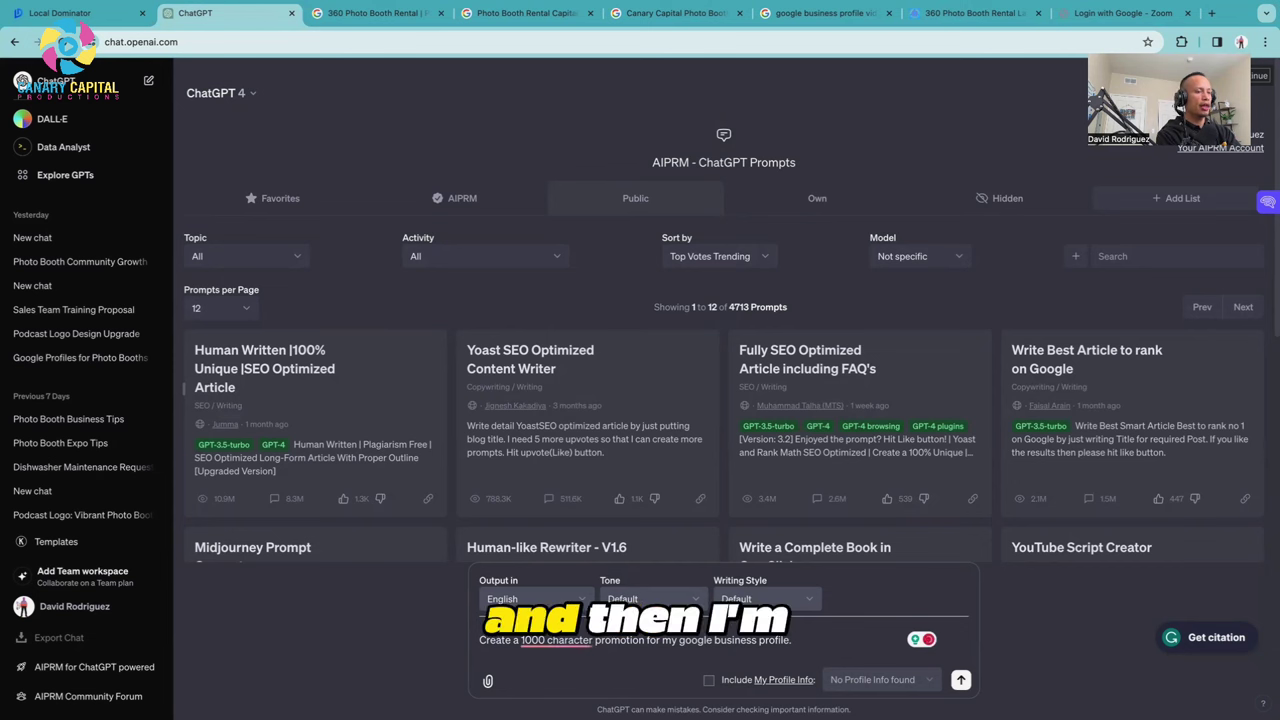
{"action": "type", "text": " Fo"}
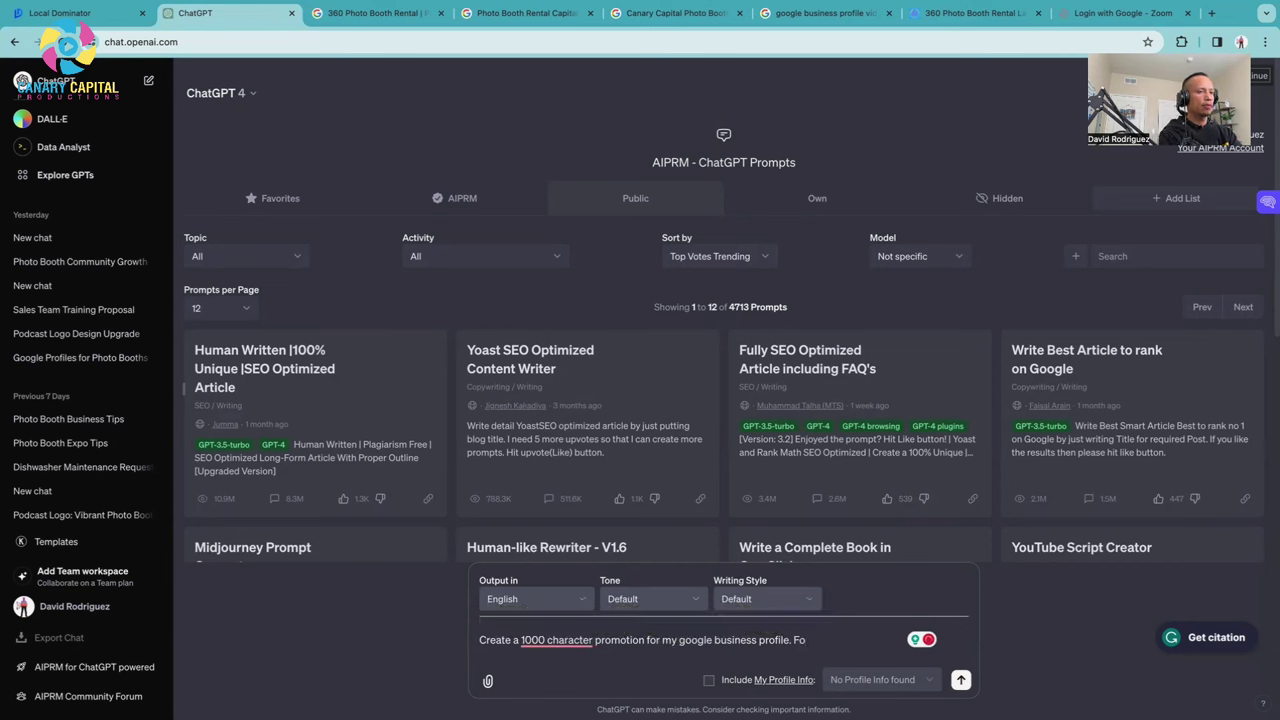
{"action": "type", "text": "cus on the l"}
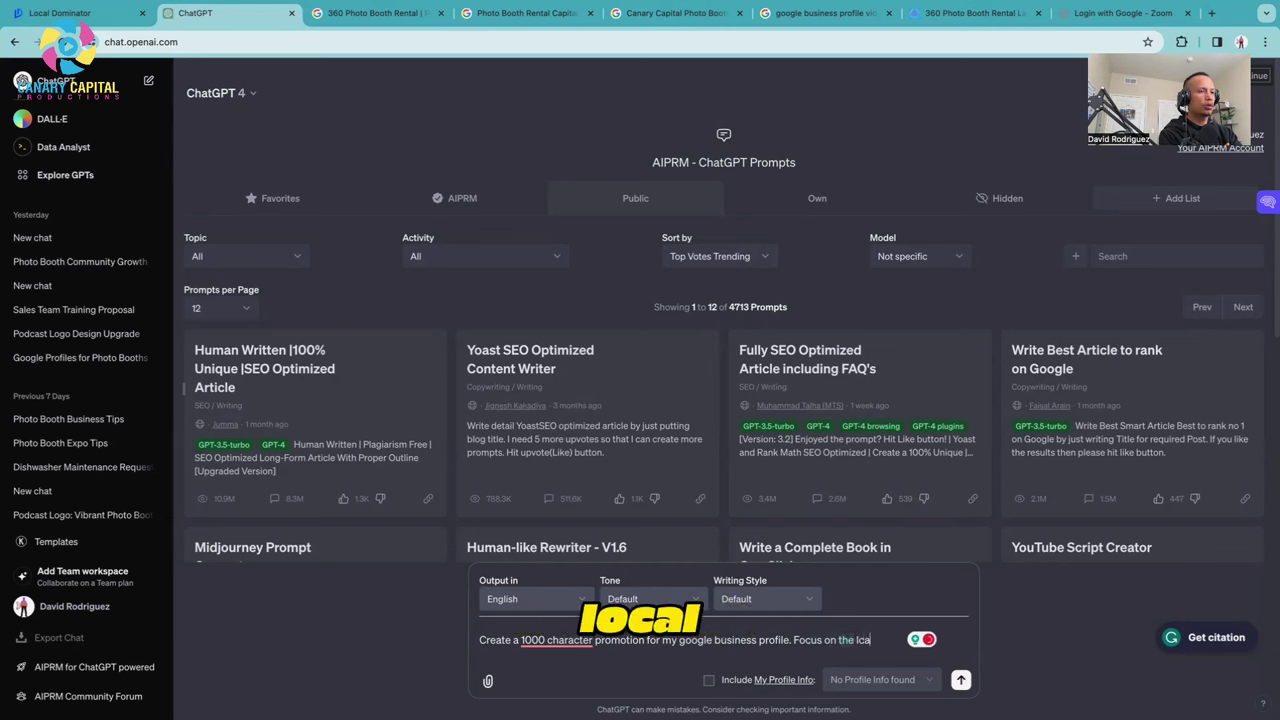
{"action": "type", "text": "cal c"}
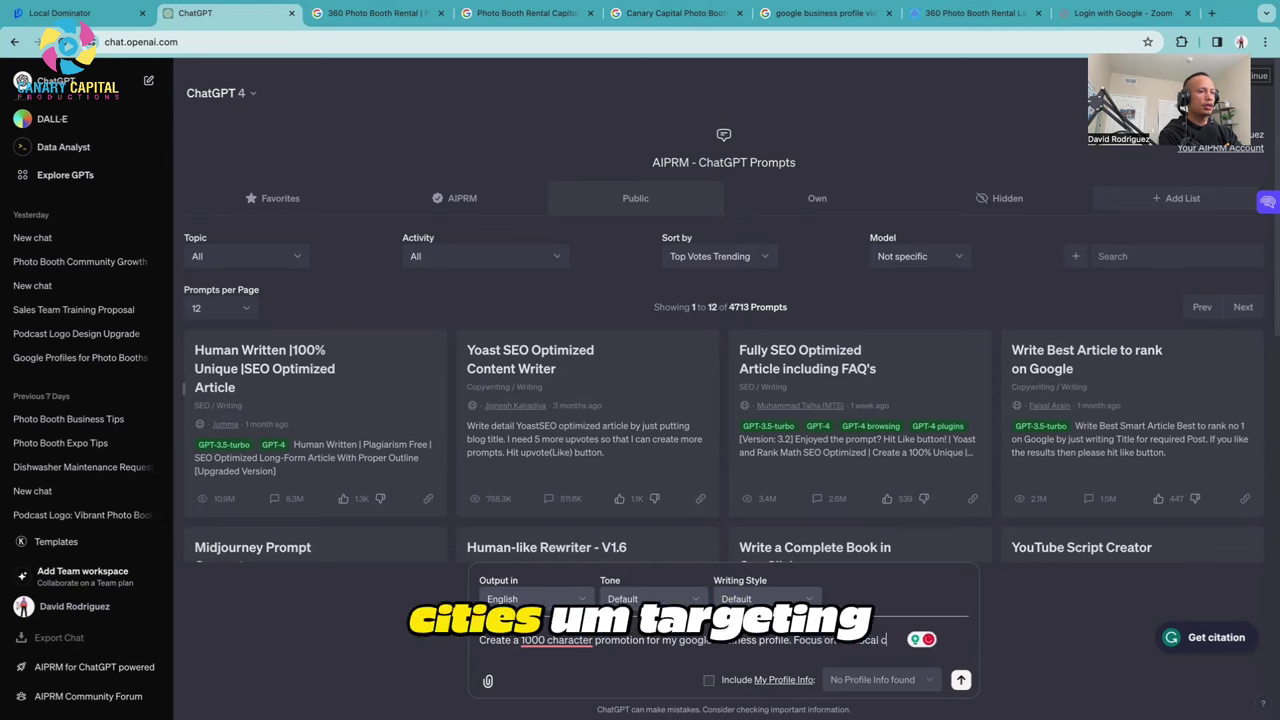
{"action": "type", "text": "ities I'm targeting."}
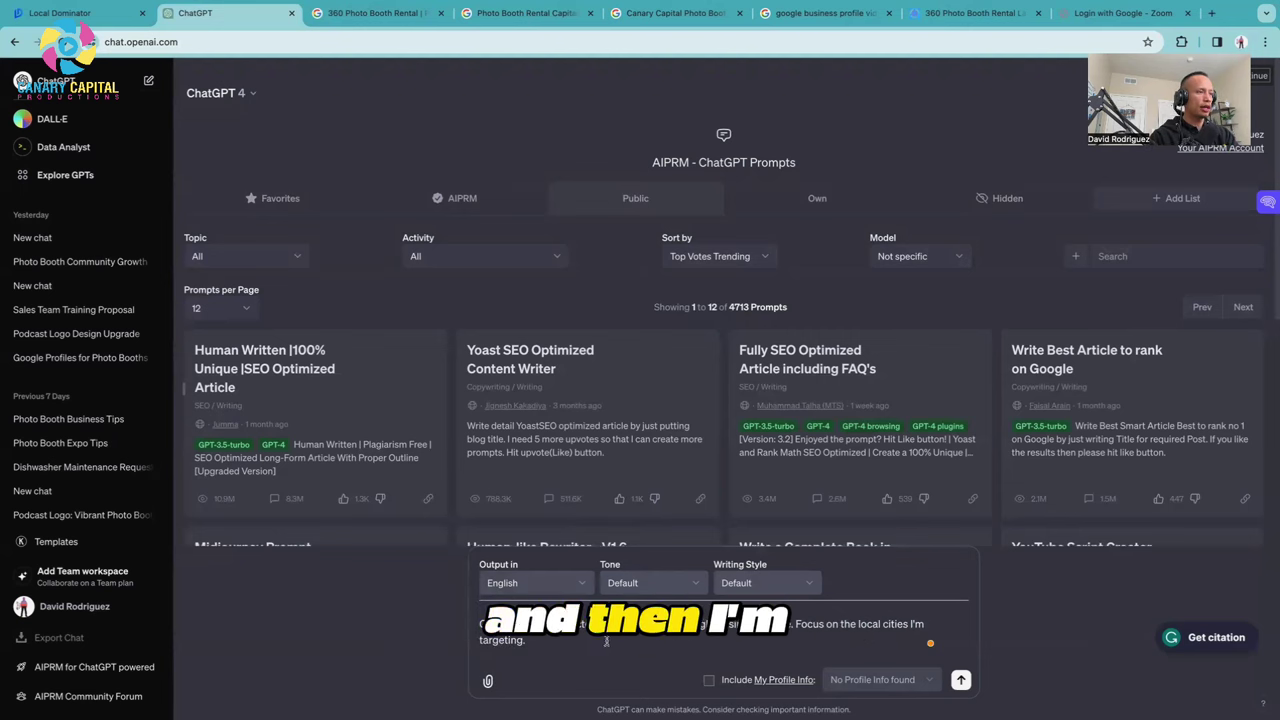
{"action": "key", "text": "Return"}
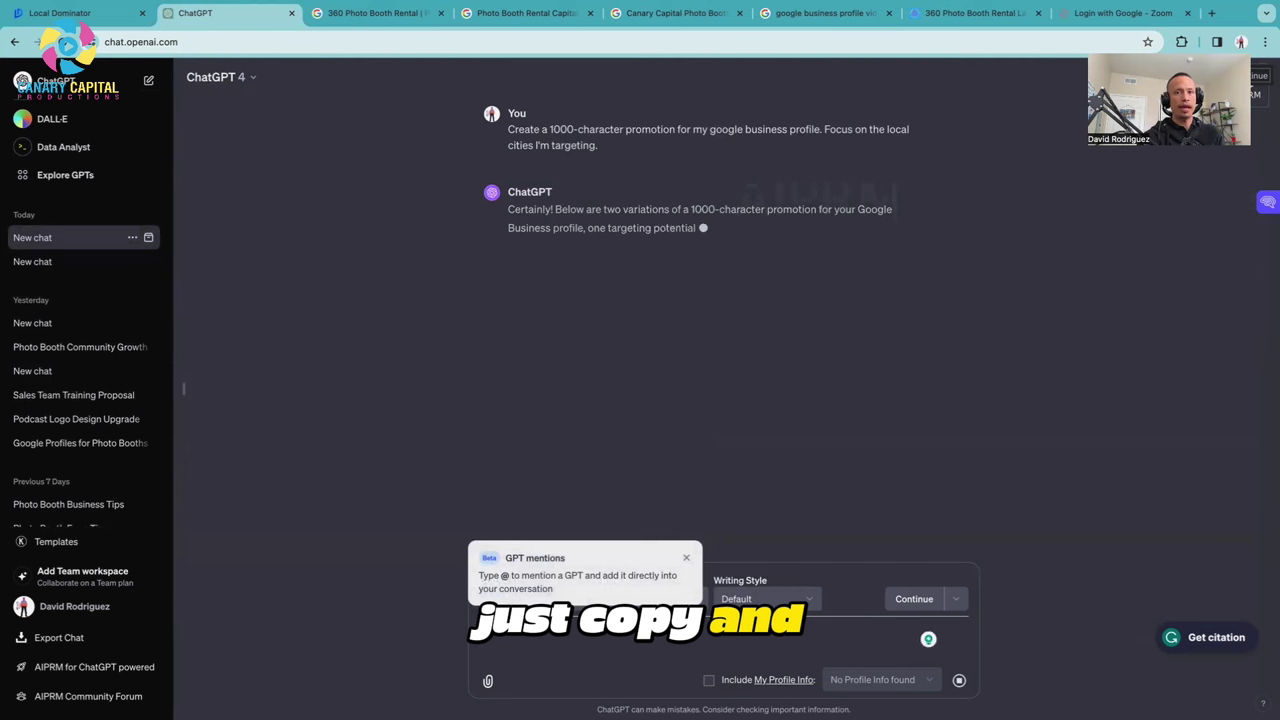
Dismiss the GPT mentions tip while the two promotion variations finish generating.
{"action": "left_click", "coordinate": [686, 557]}
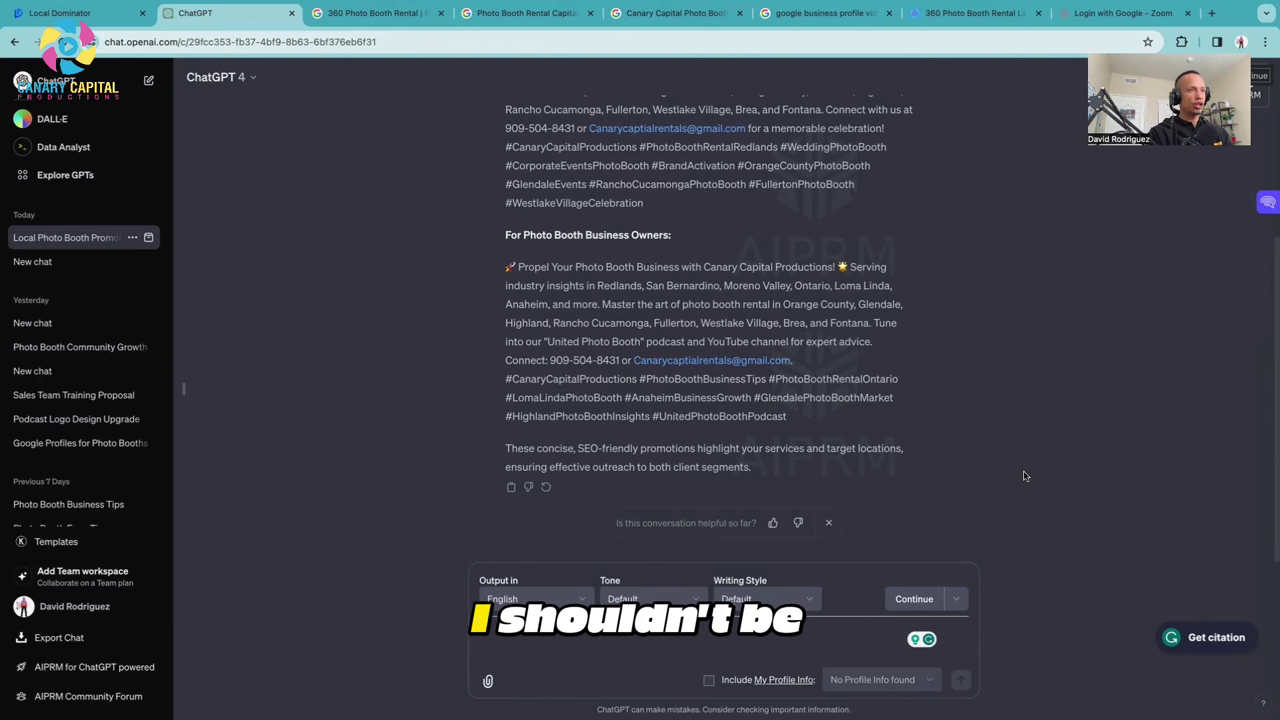
Copy the rental-client promotion, from its opening line through its final city hashtag.
{"action": "scroll", "coordinate": [1024, 476], "scroll_direction": "up", "scroll_amount": 2}
{"action": "scroll", "coordinate": [1024, 477], "scroll_direction": "up", "scroll_amount": 4}
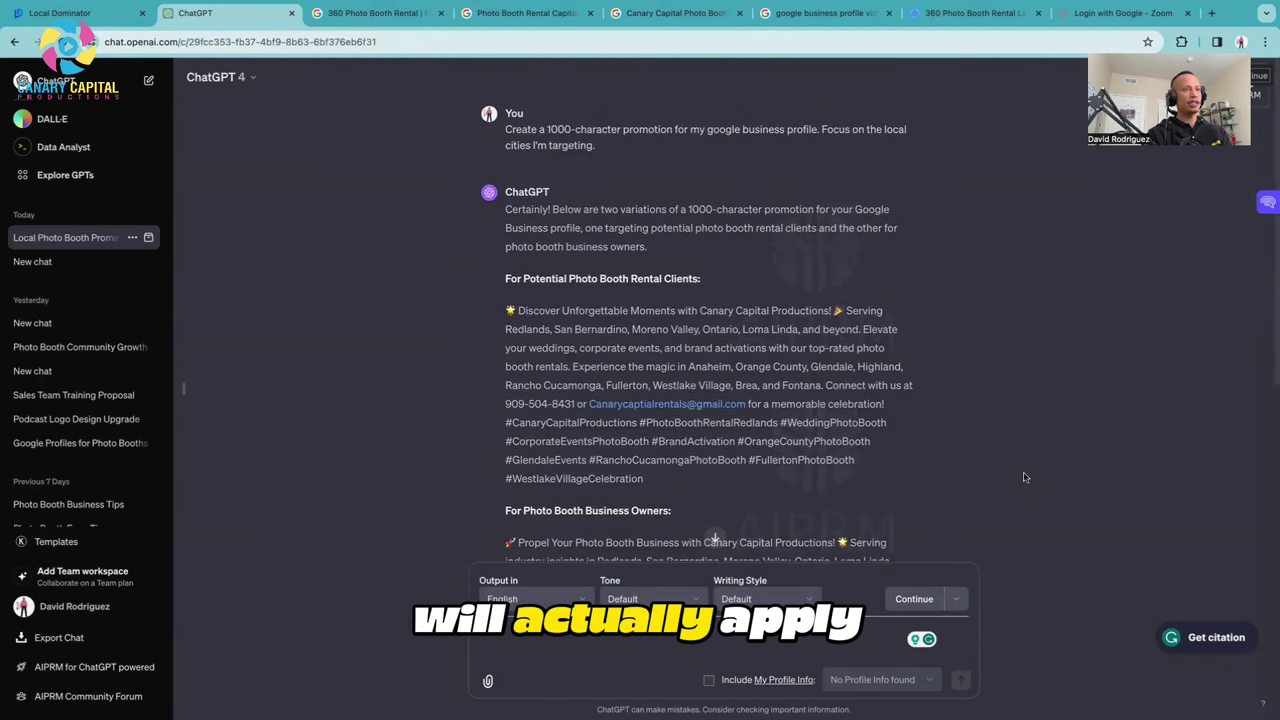
{"action": "scroll", "coordinate": [1024, 477], "scroll_direction": "up", "scroll_amount": 1}
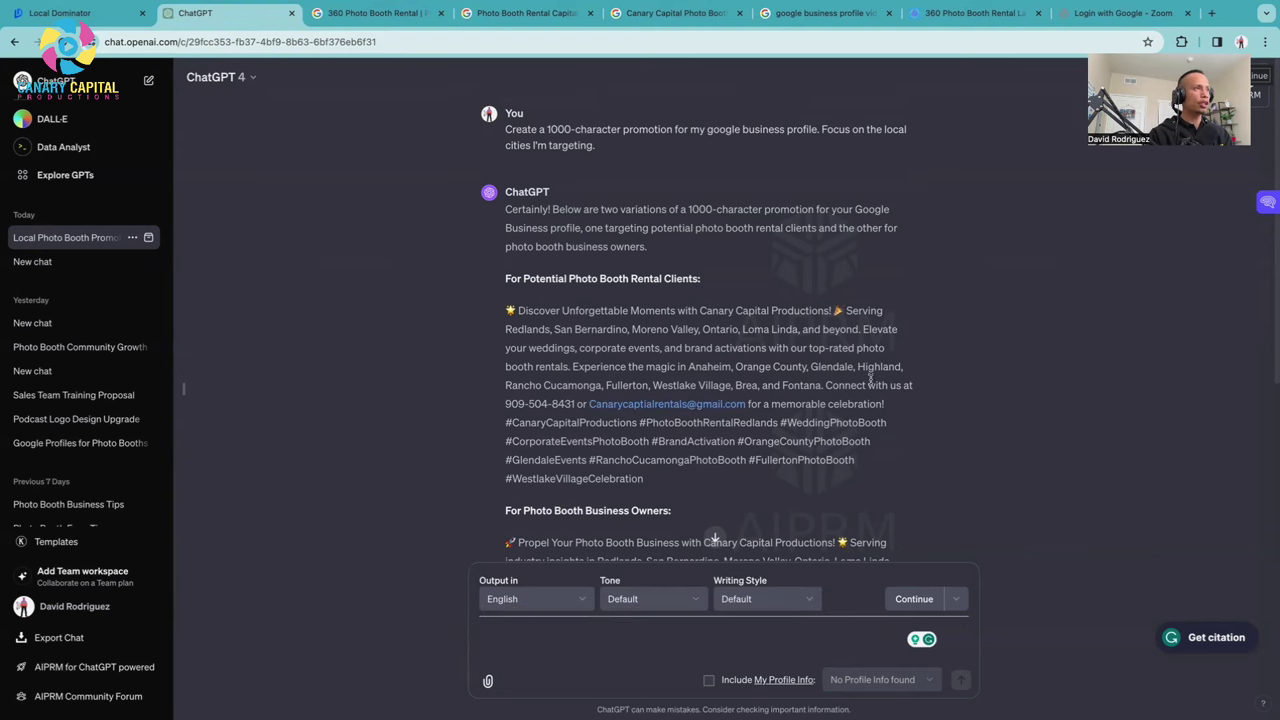
{"action": "scroll", "coordinate": [862, 376], "scroll_direction": "down", "scroll_amount": 1}
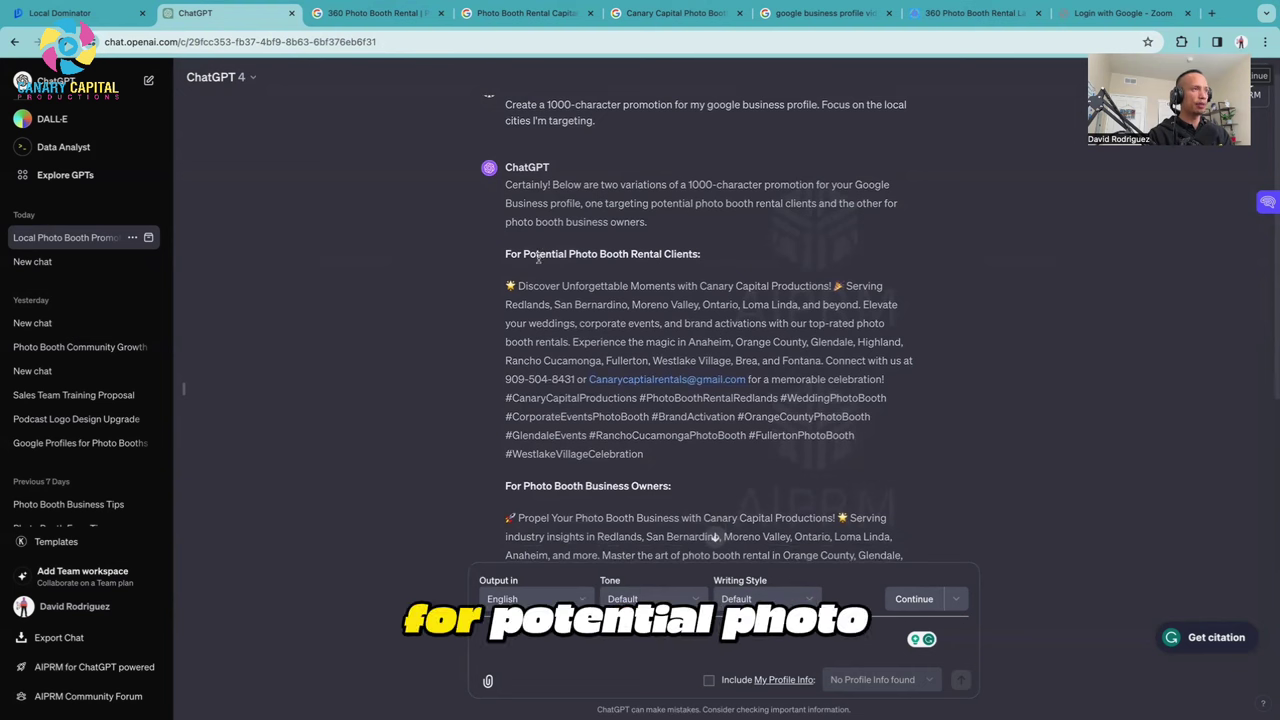
{"action": "scroll", "coordinate": [657, 277], "scroll_direction": "down", "scroll_amount": 1}
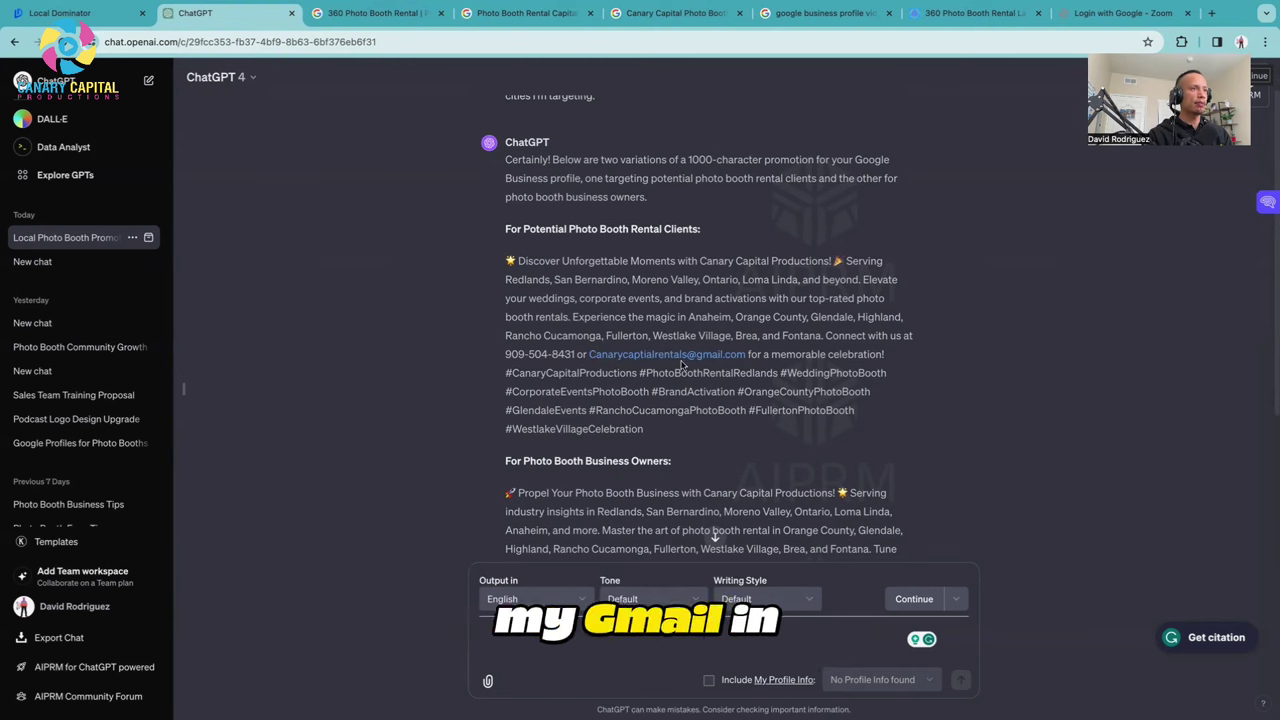
{"action": "scroll", "coordinate": [726, 377], "scroll_direction": "down", "scroll_amount": 1}
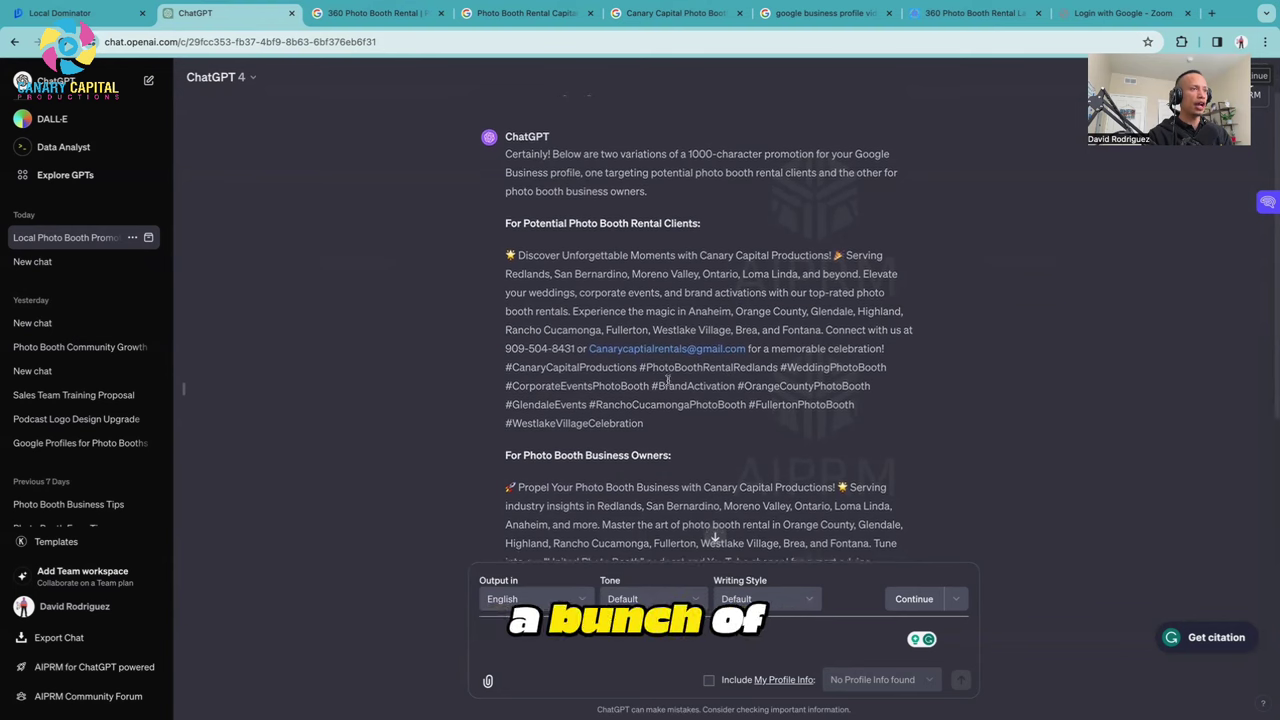
{"action": "scroll", "coordinate": [615, 370], "scroll_direction": "down", "scroll_amount": 2}
{"action": "scroll", "coordinate": [627, 373], "scroll_direction": "down", "scroll_amount": 2}
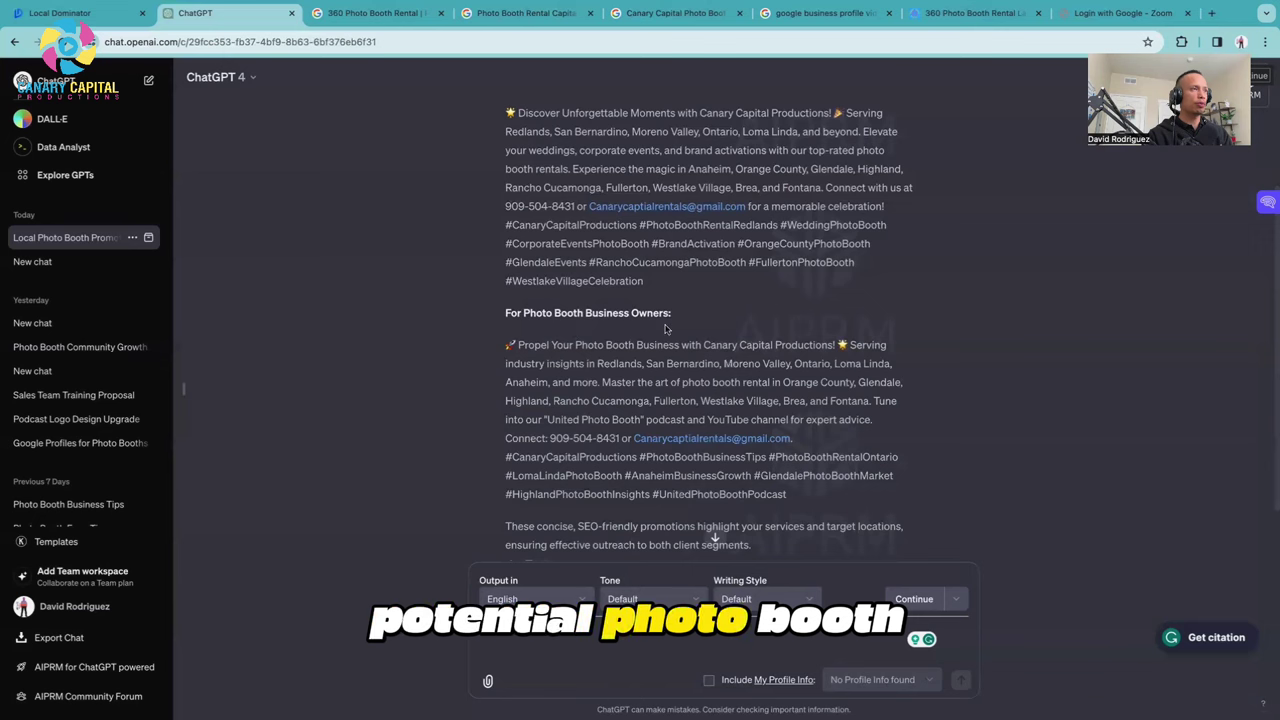
{"action": "scroll", "coordinate": [664, 330], "scroll_direction": "down", "scroll_amount": 2}
{"action": "scroll", "coordinate": [641, 352], "scroll_direction": "up", "scroll_amount": 3}
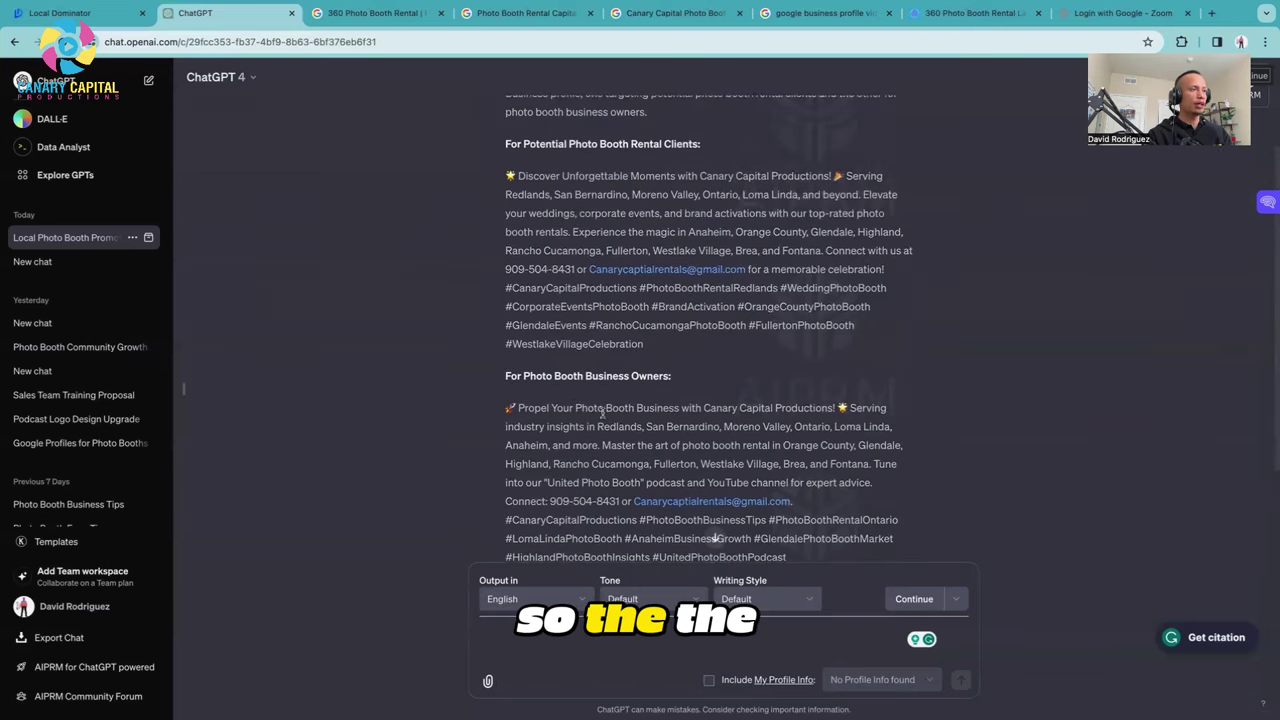
{"action": "scroll", "coordinate": [627, 428], "scroll_direction": "up", "scroll_amount": 3}
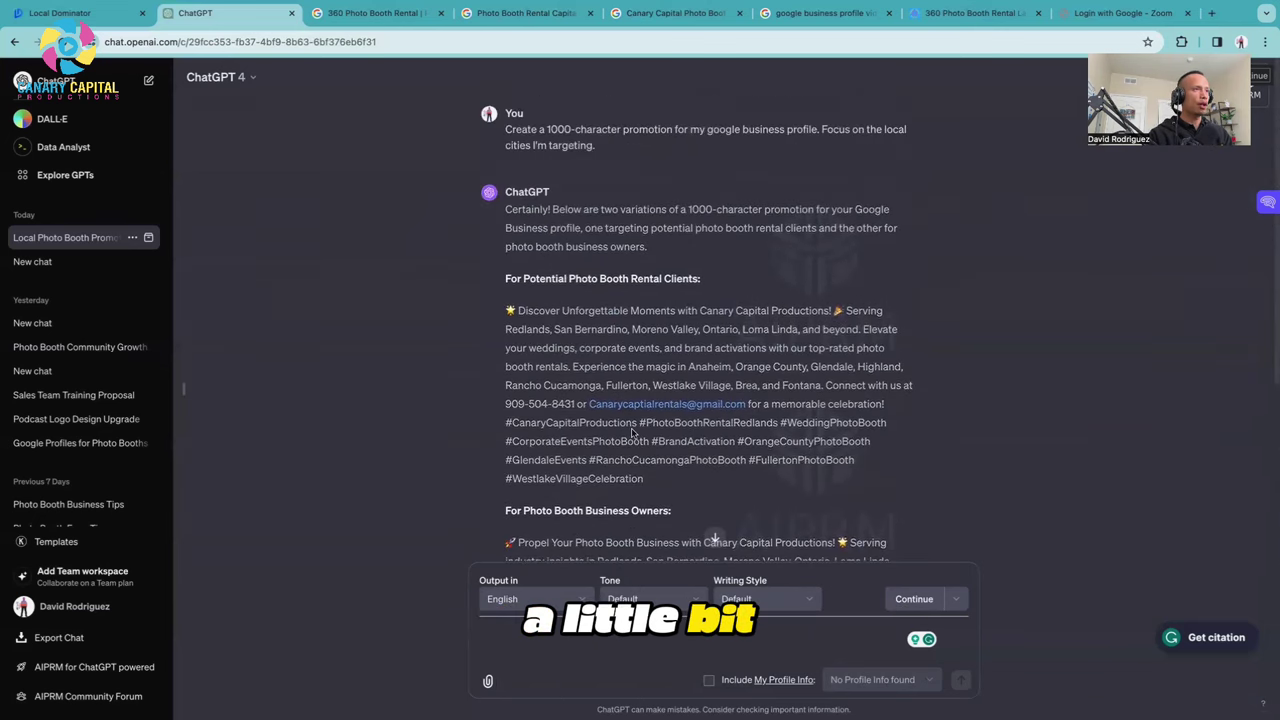
{"action": "scroll", "coordinate": [613, 415], "scroll_direction": "down", "scroll_amount": 1}
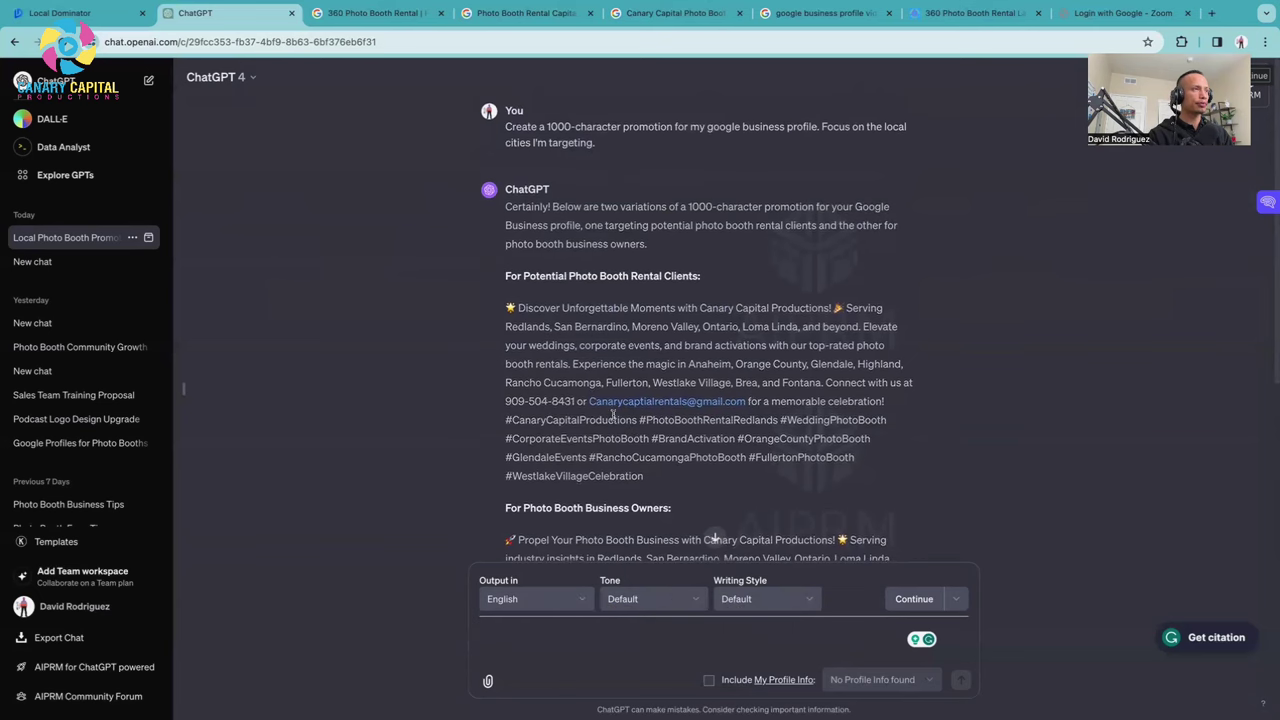
{"action": "left_click_drag", "start_coordinate": [513, 308], "coordinate": [766, 489]}
{"action": "right_click", "coordinate": [690, 345]}
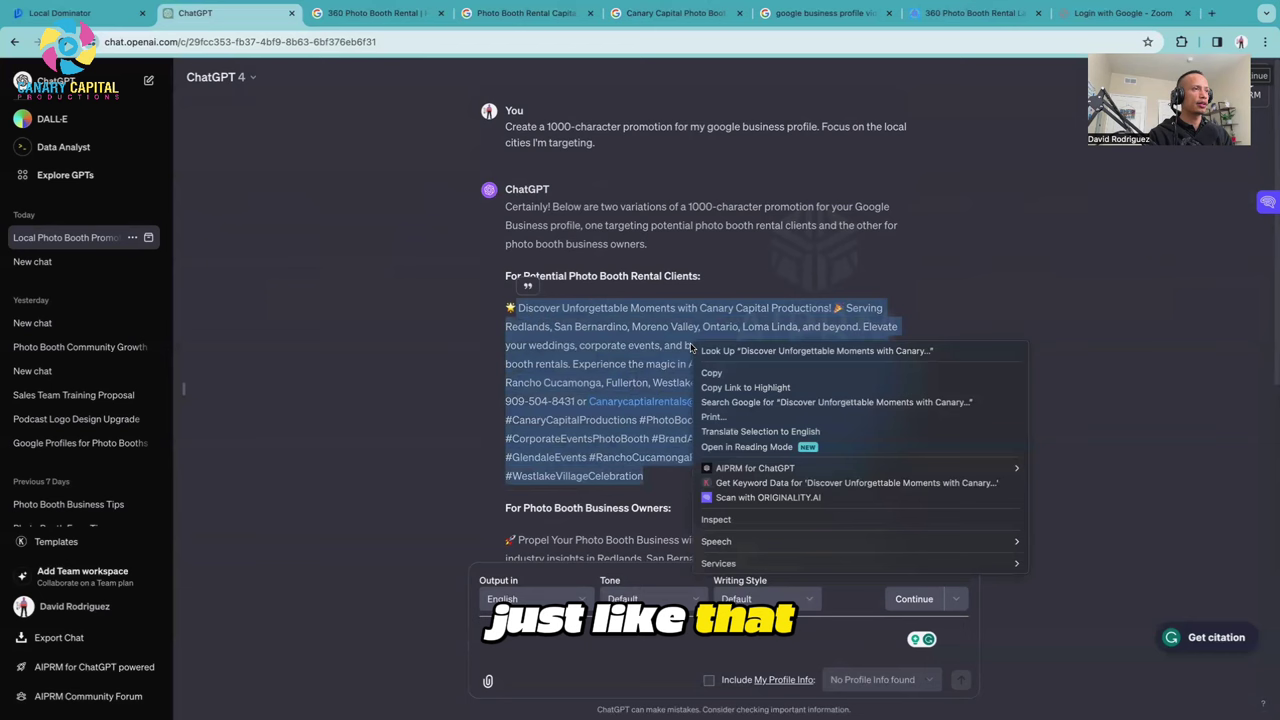
{"action": "left_click", "coordinate": [711, 372]}
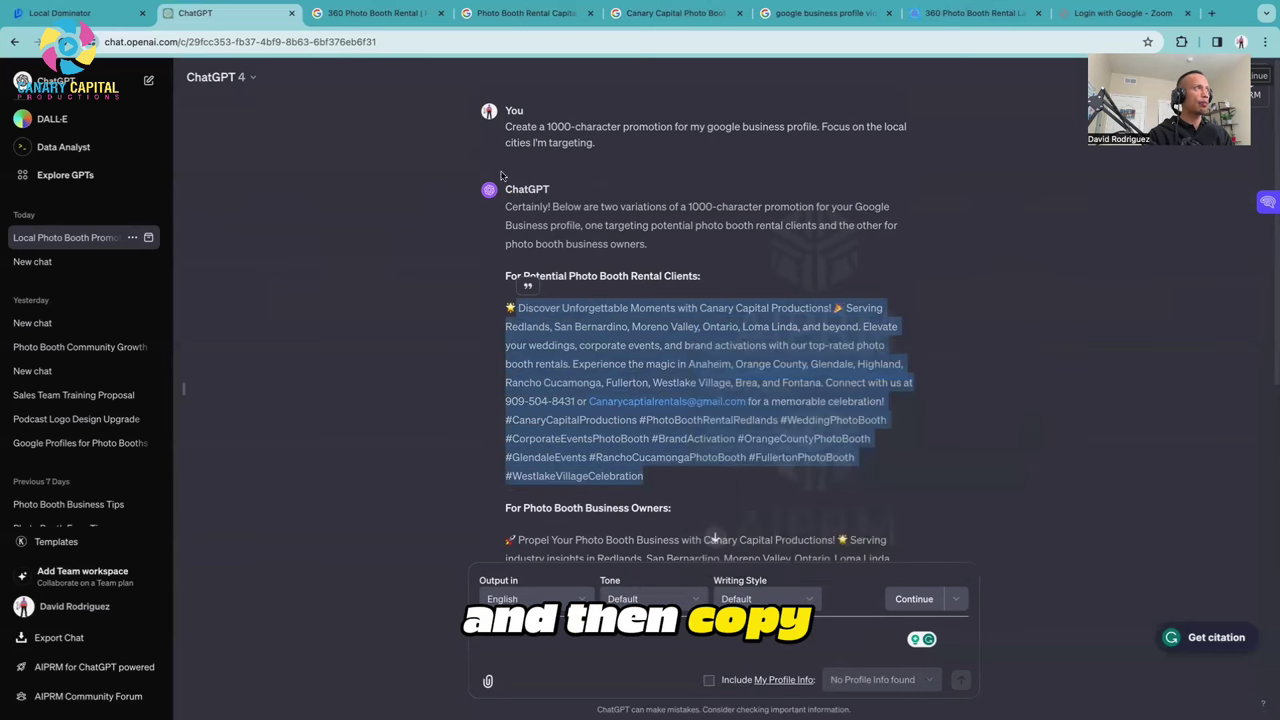
Start a new plain Add update post on the business's Google profile.
{"action": "left_click", "coordinate": [372, 13]}
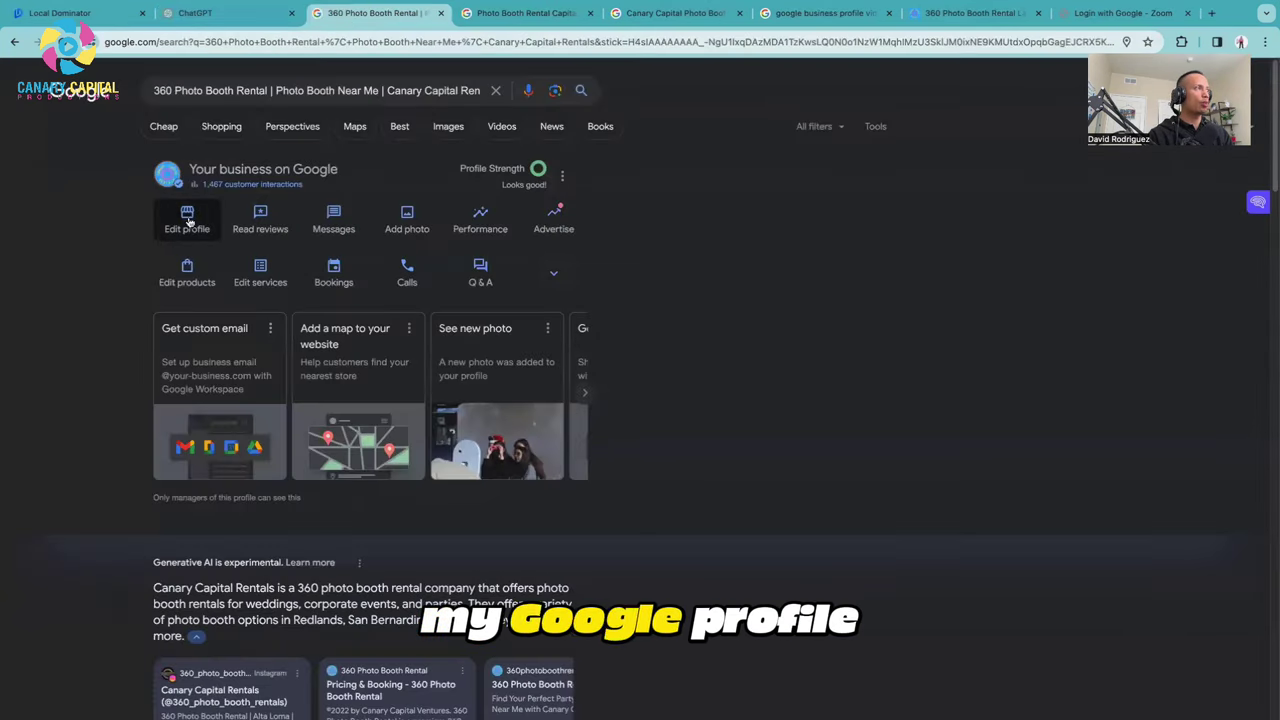
{"action": "left_click", "coordinate": [552, 275]}
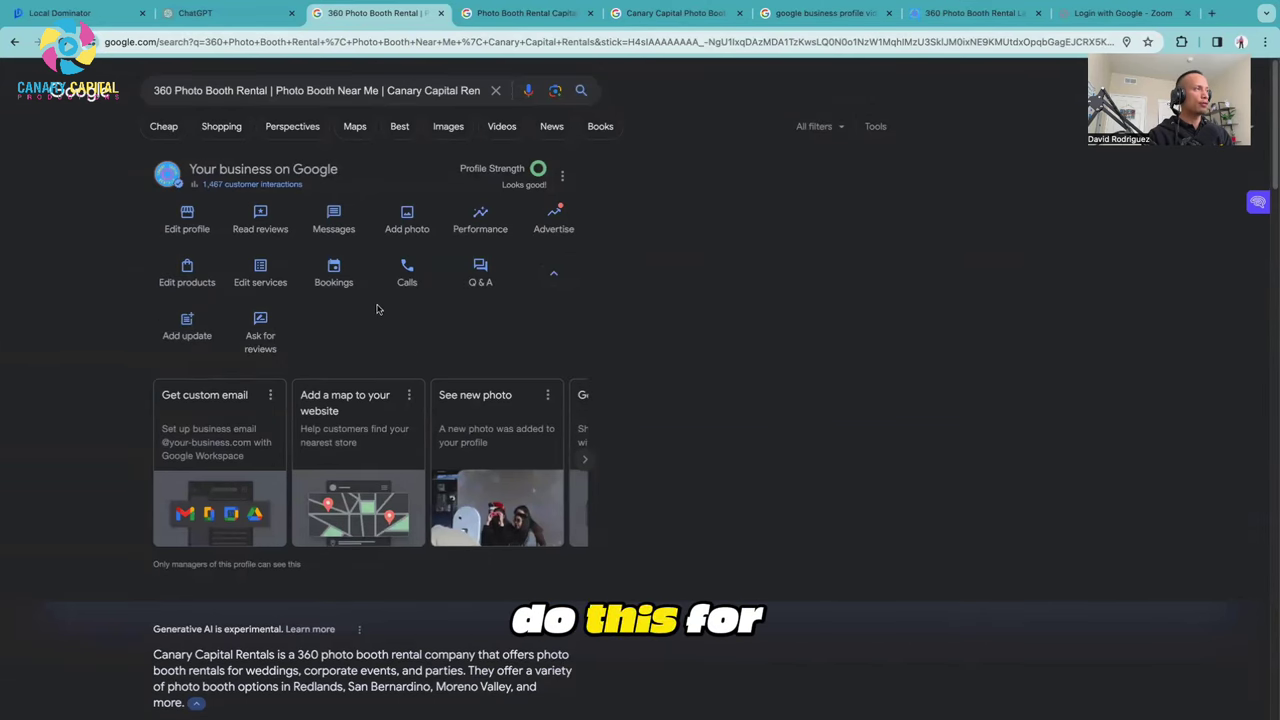
{"action": "left_click", "coordinate": [195, 322]}
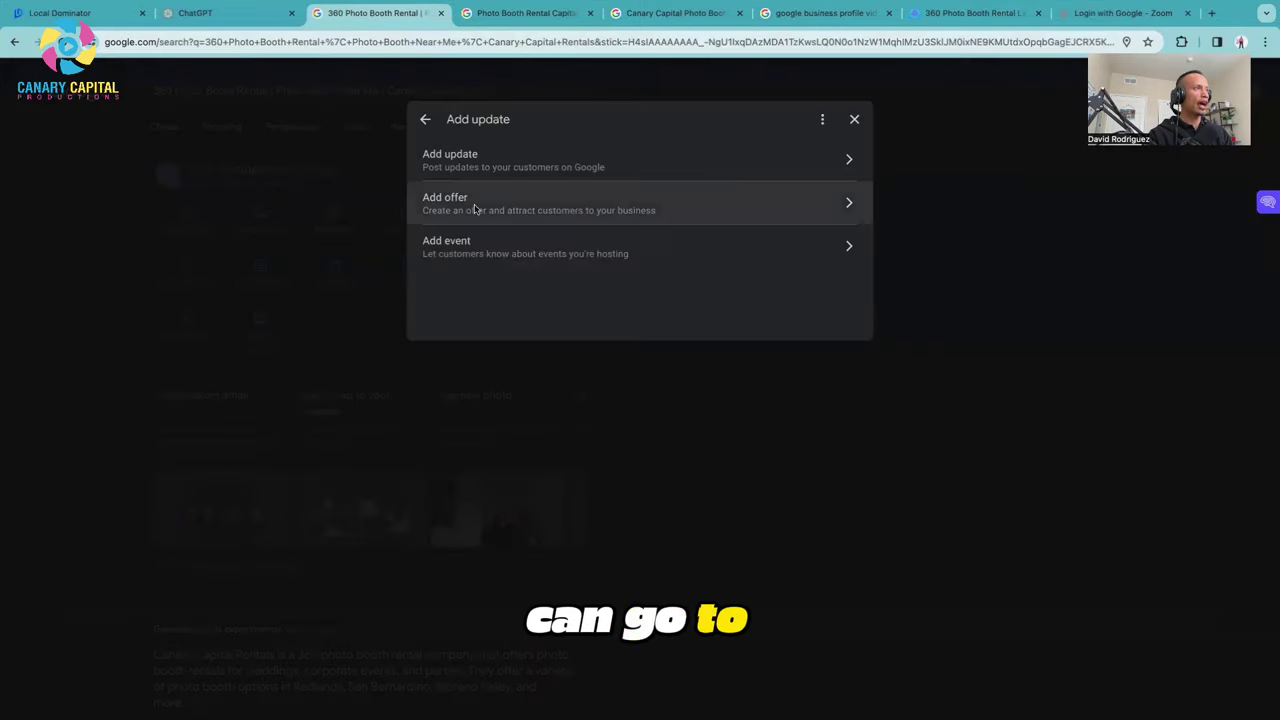
{"action": "left_click", "coordinate": [571, 161]}
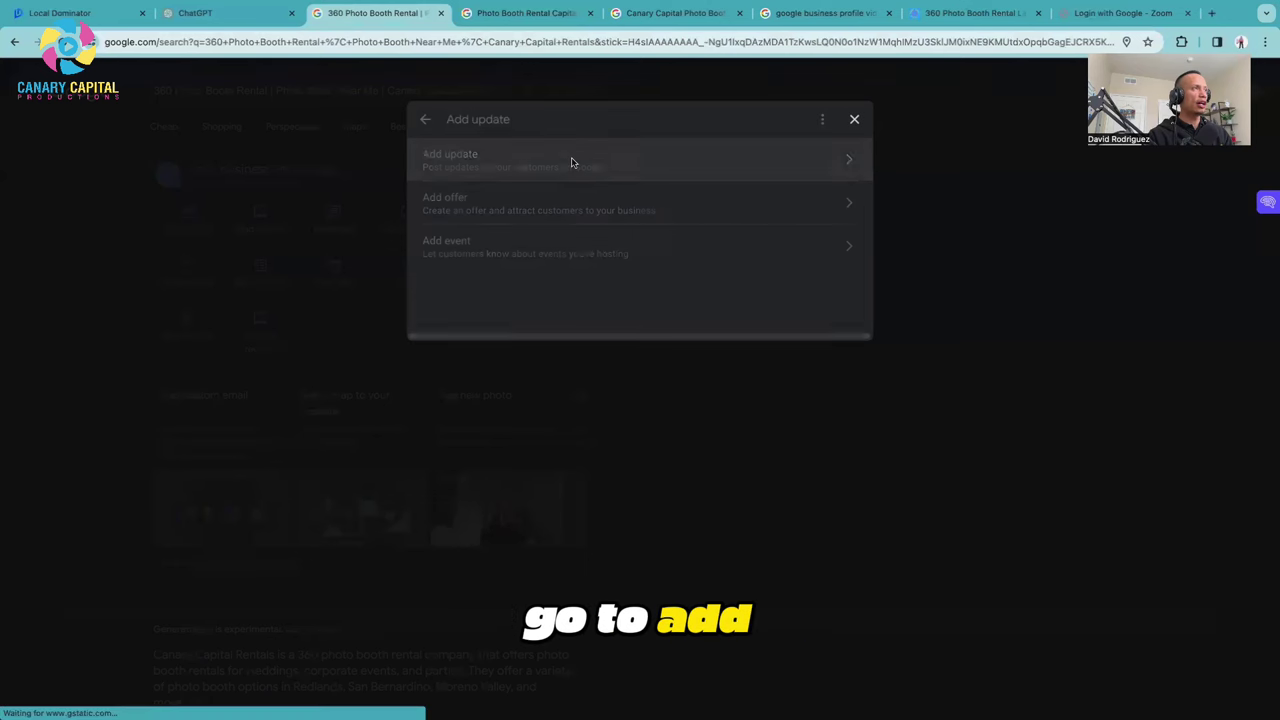
Paste the copied promotion into the update description, filling 714 of 1500 characters.
{"action": "left_click", "coordinate": [550, 175]}
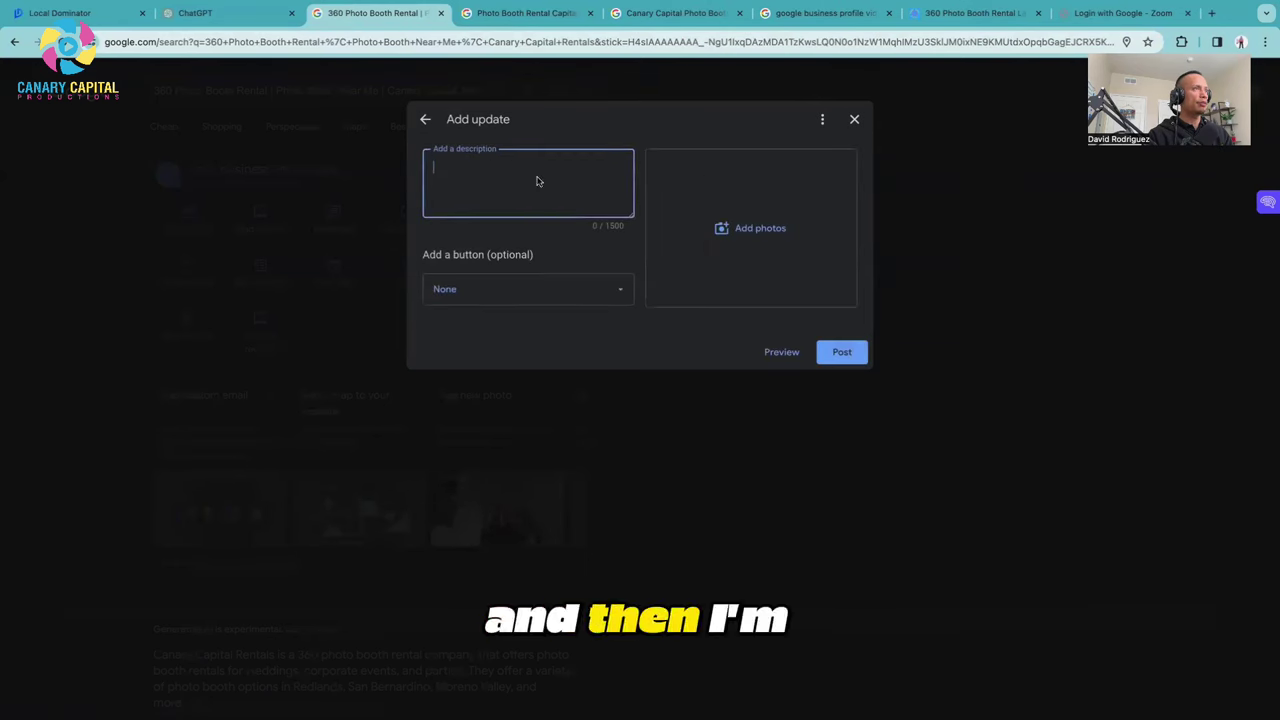
{"action": "right_click", "coordinate": [539, 174]}
{"action": "left_click", "coordinate": [603, 271]}
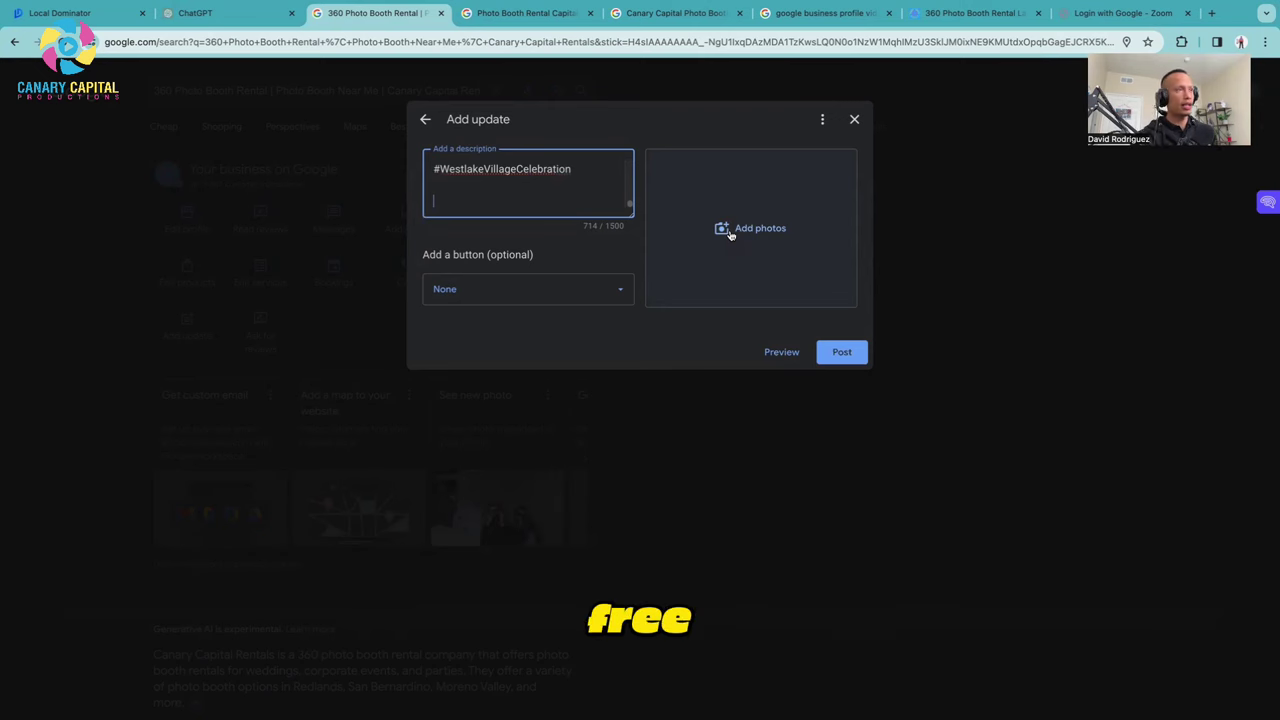
Launch CapCut and start the new video project 0130.
{"action": "mouse_move", "coordinate": [571, 710]}
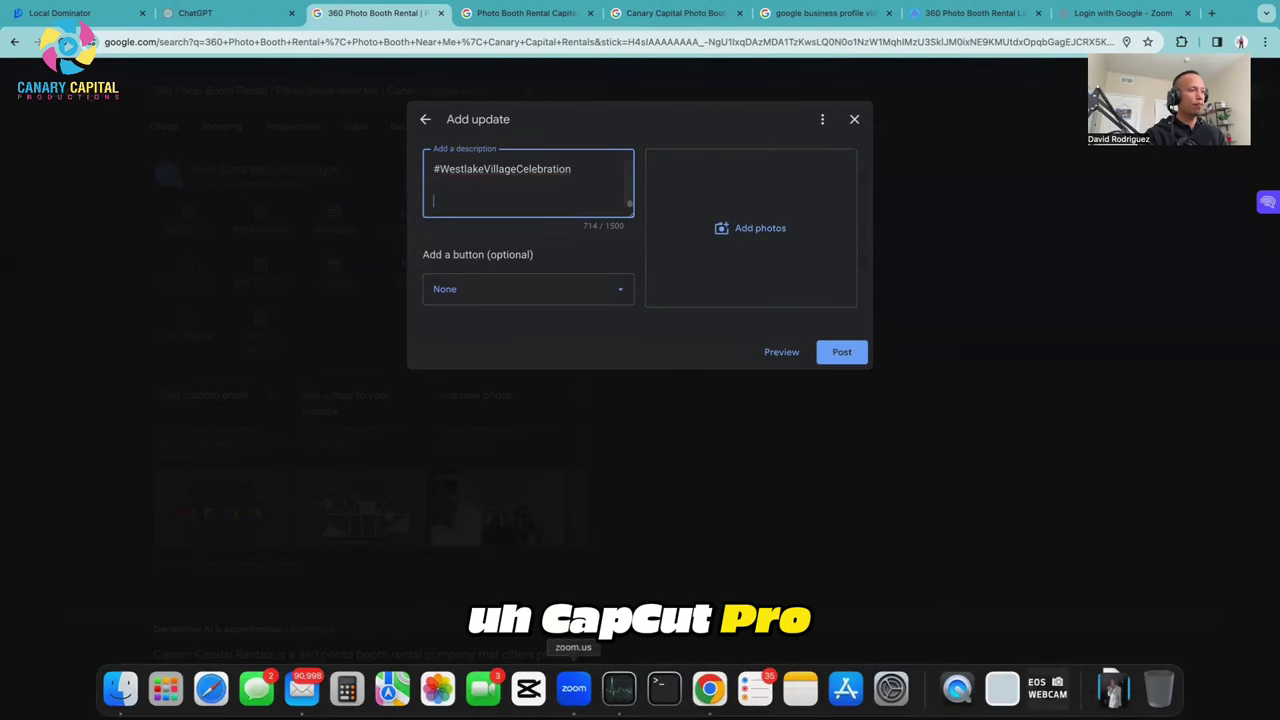
{"action": "left_click", "coordinate": [526, 690]}
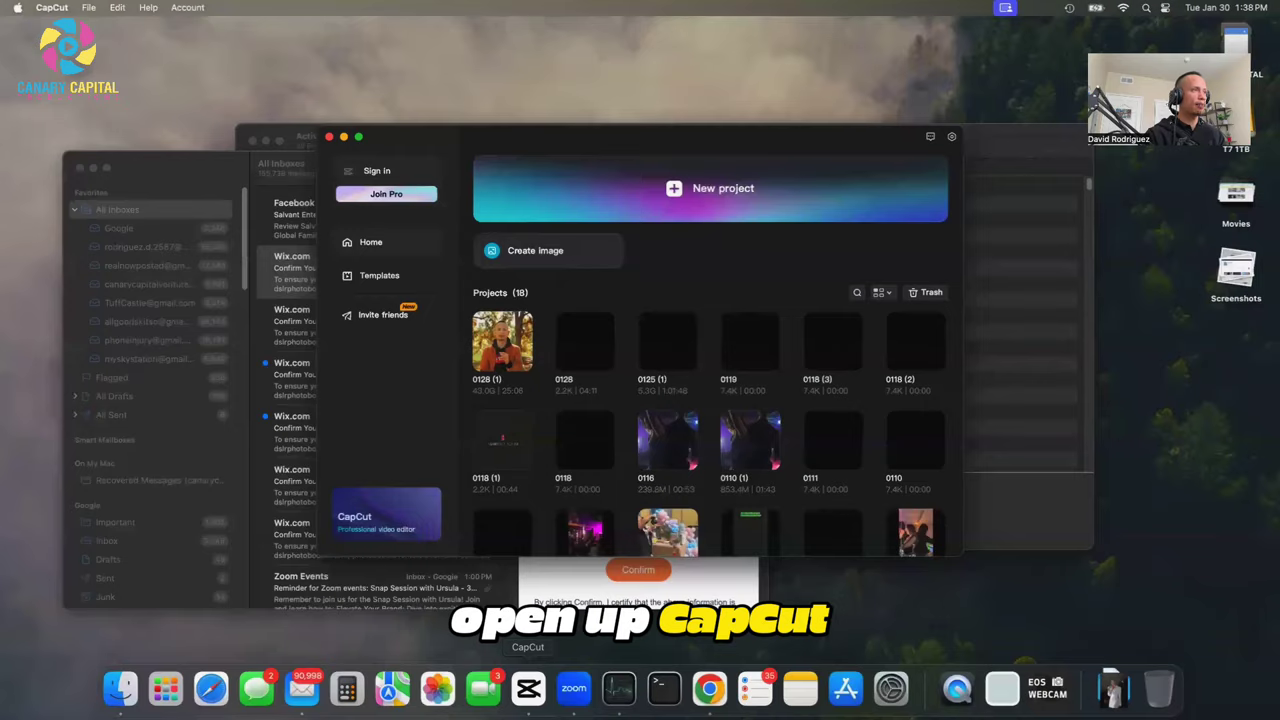
{"action": "left_click", "coordinate": [393, 172]}
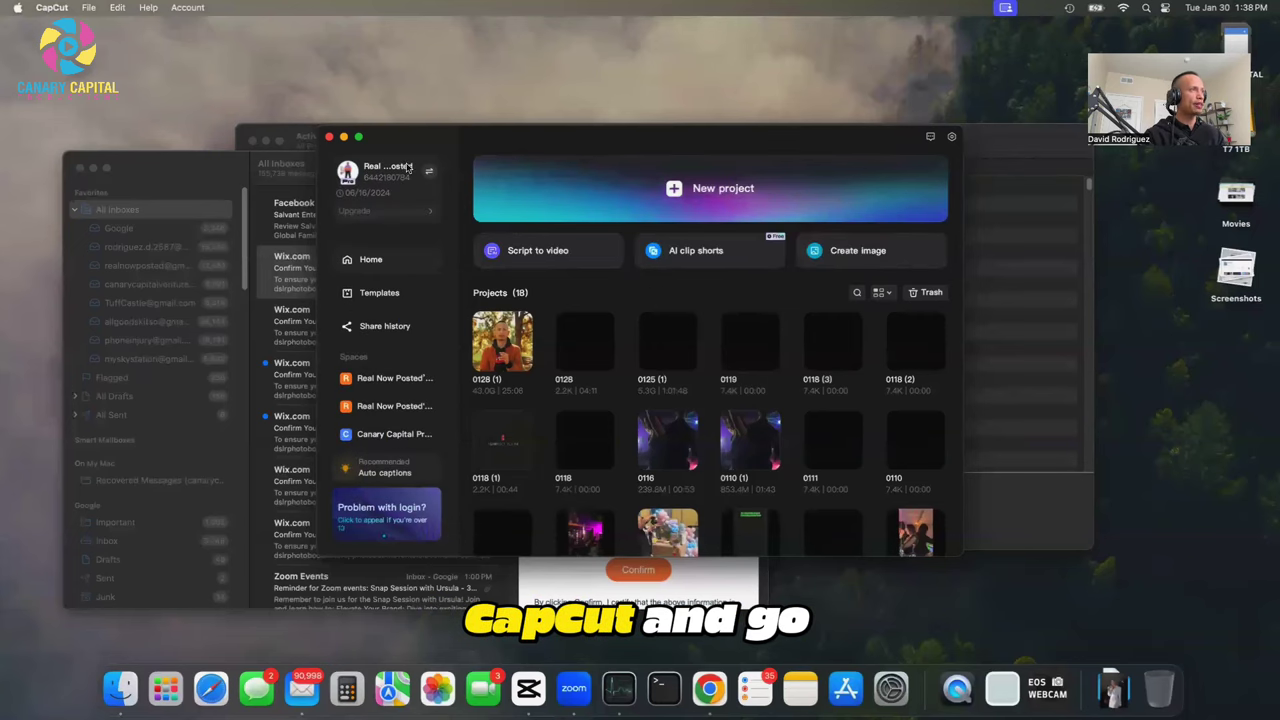
{"action": "left_click", "coordinate": [640, 190]}
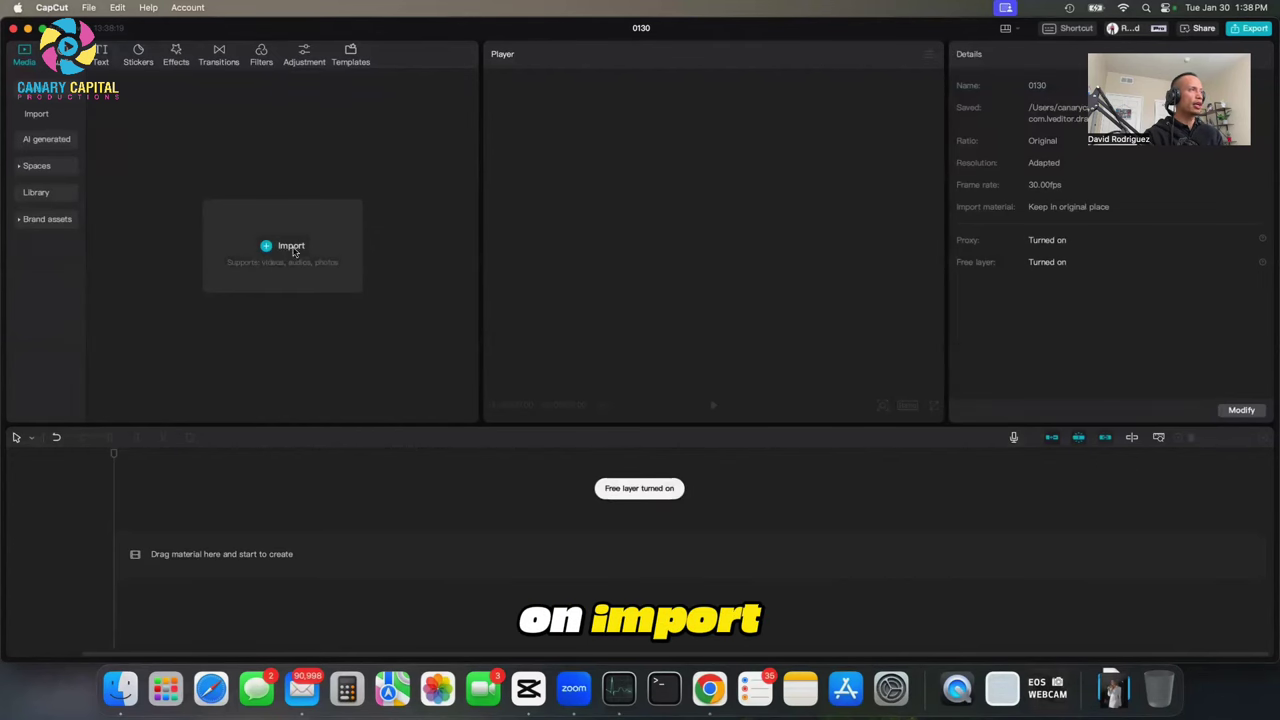
Import the 10-second clip 218A2766.MP4 from Downloads and place it on the timeline.
{"action": "left_click", "coordinate": [293, 252]}
{"action": "left_click", "coordinate": [186, 94]}
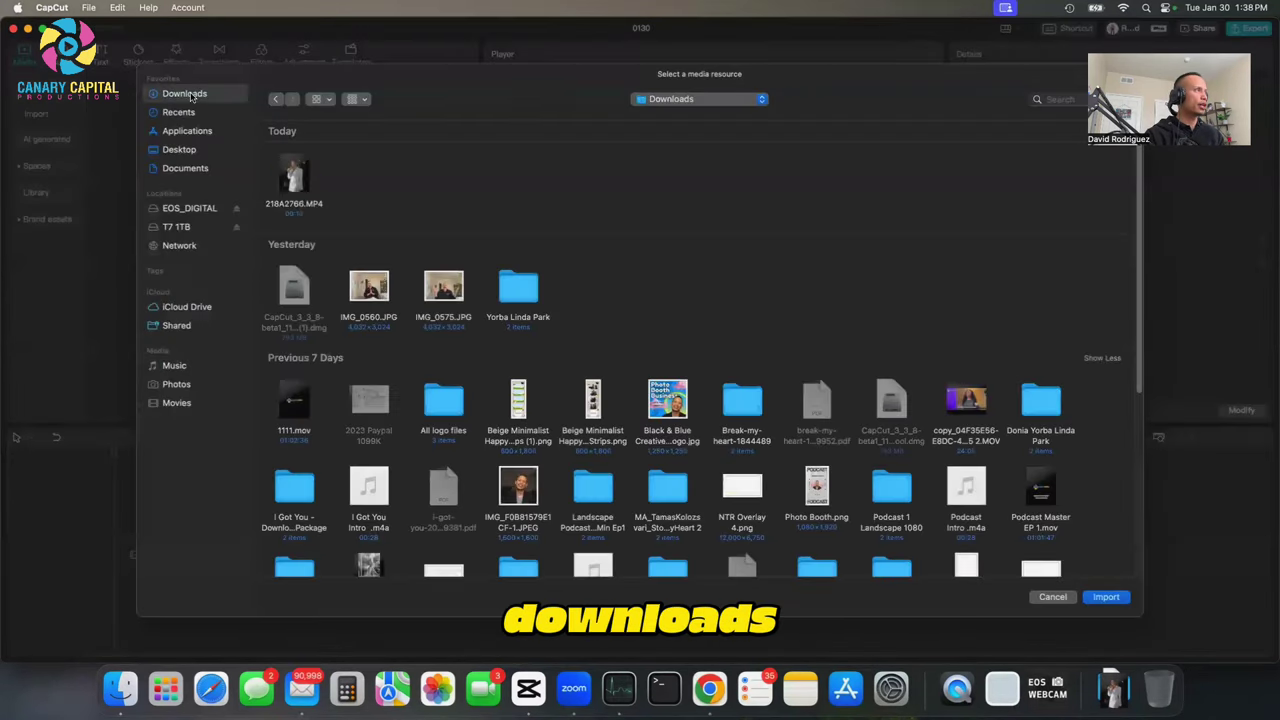
{"action": "double_click", "coordinate": [293, 195]}
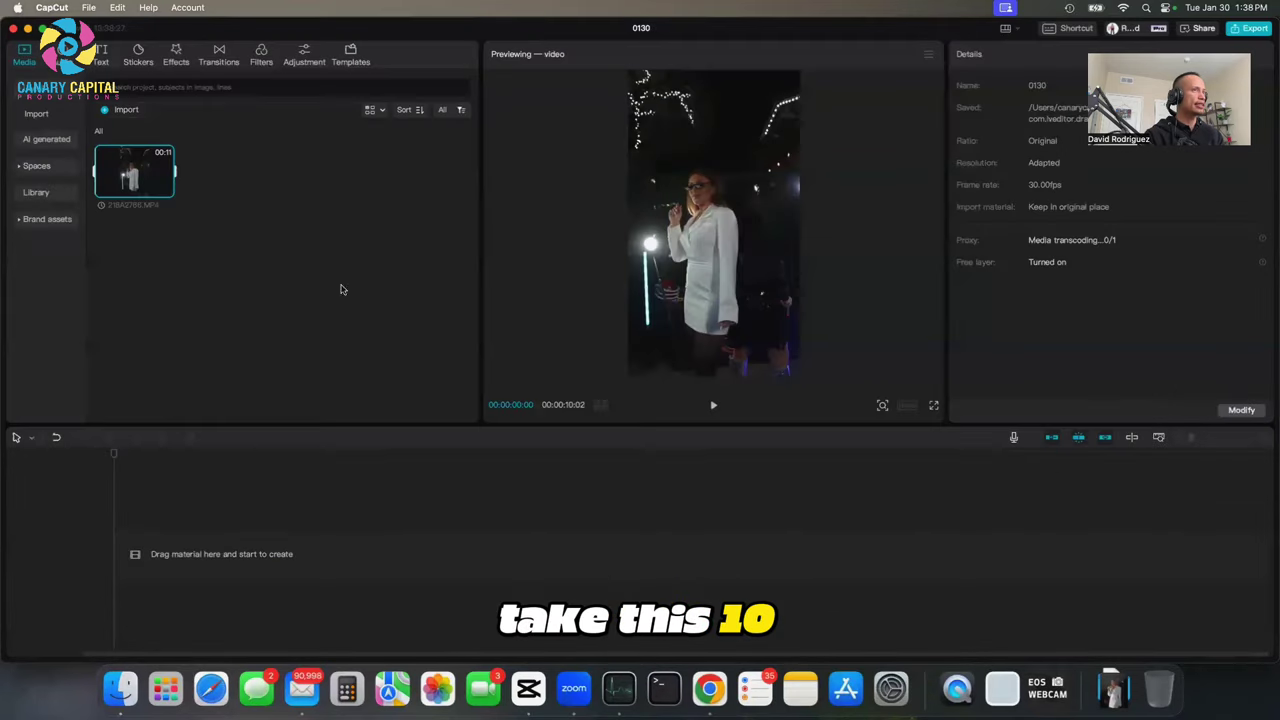
{"action": "left_click_drag", "start_coordinate": [150, 218], "coordinate": [208, 529]}
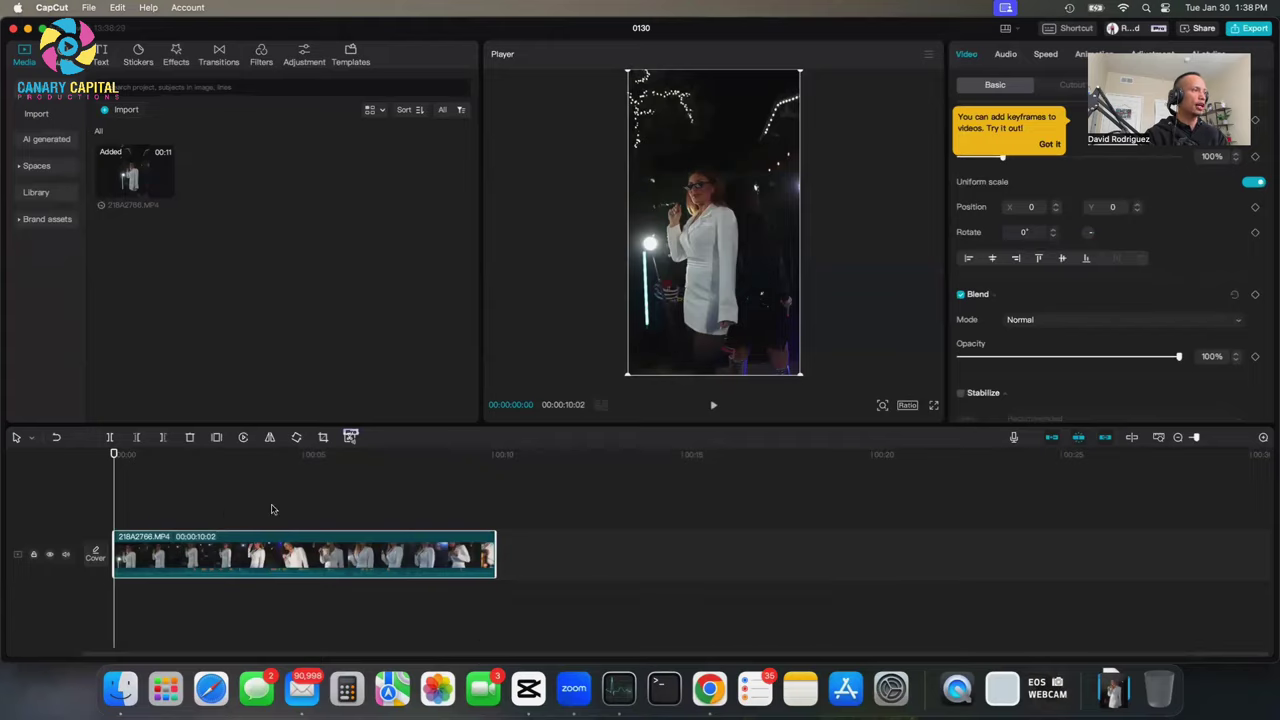
{"action": "key", "text": "space"}
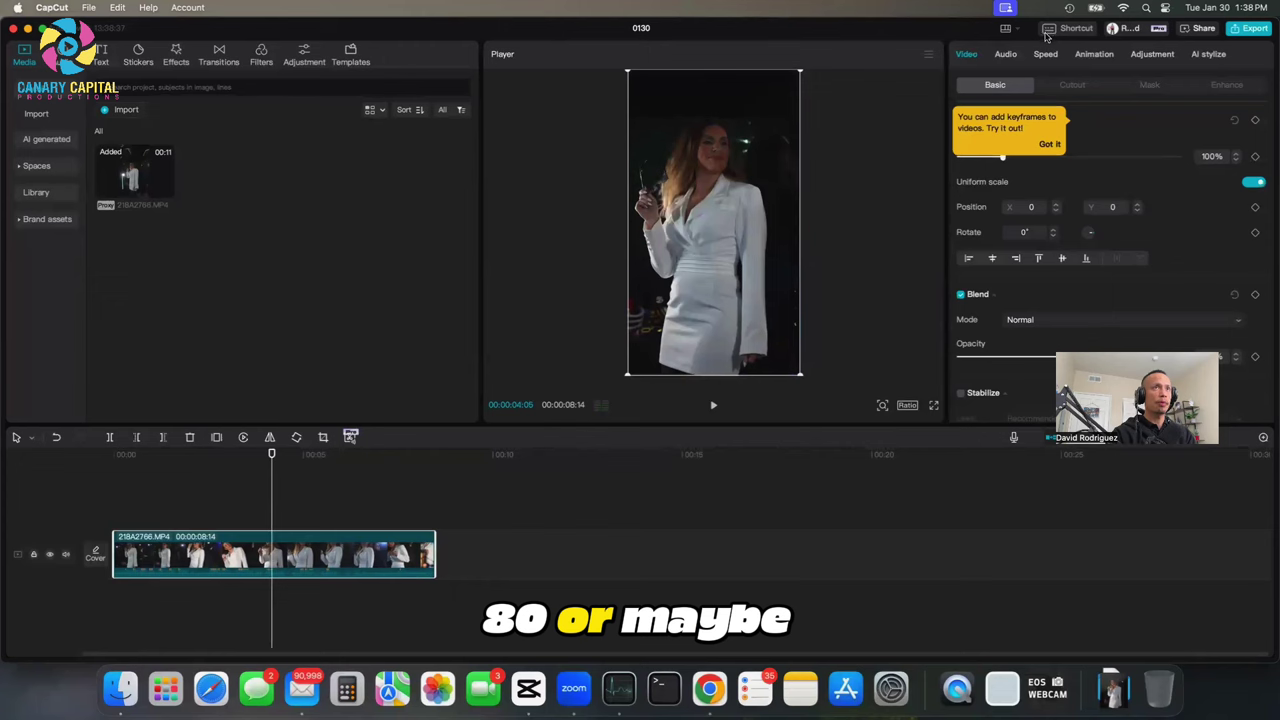
{"action": "left_click", "coordinate": [373, 505]}
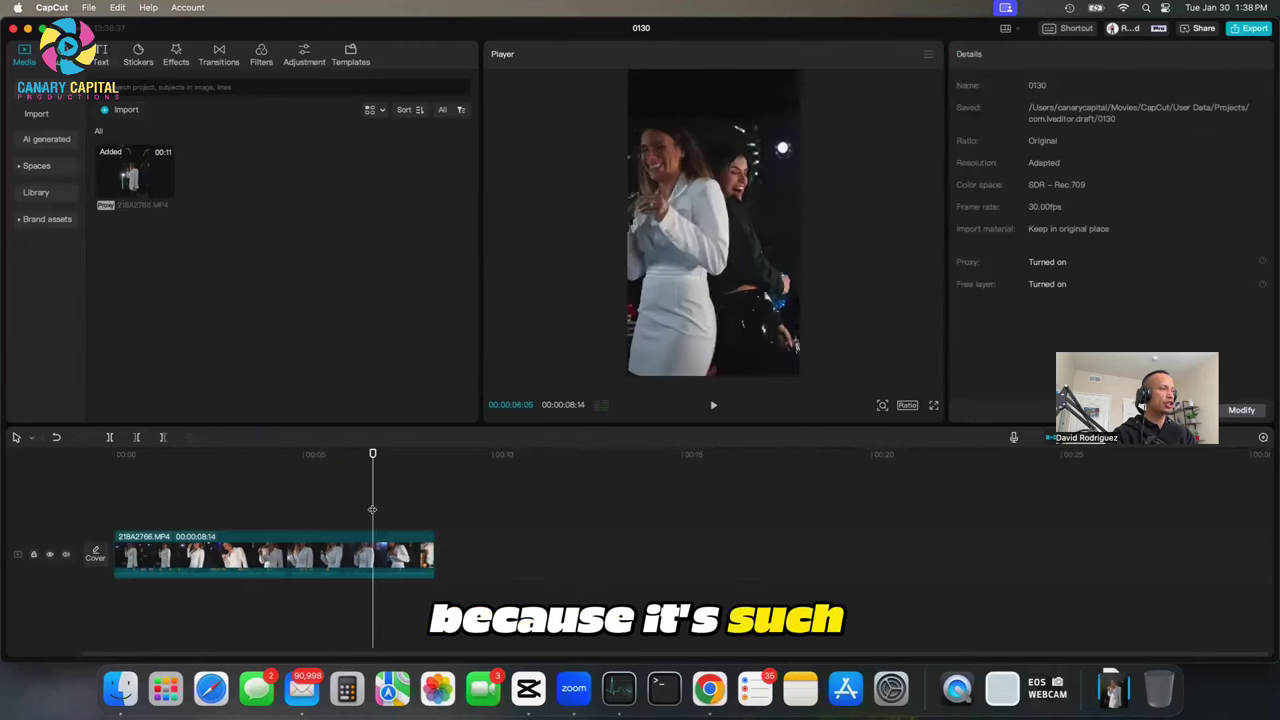
{"action": "key", "text": "space"}
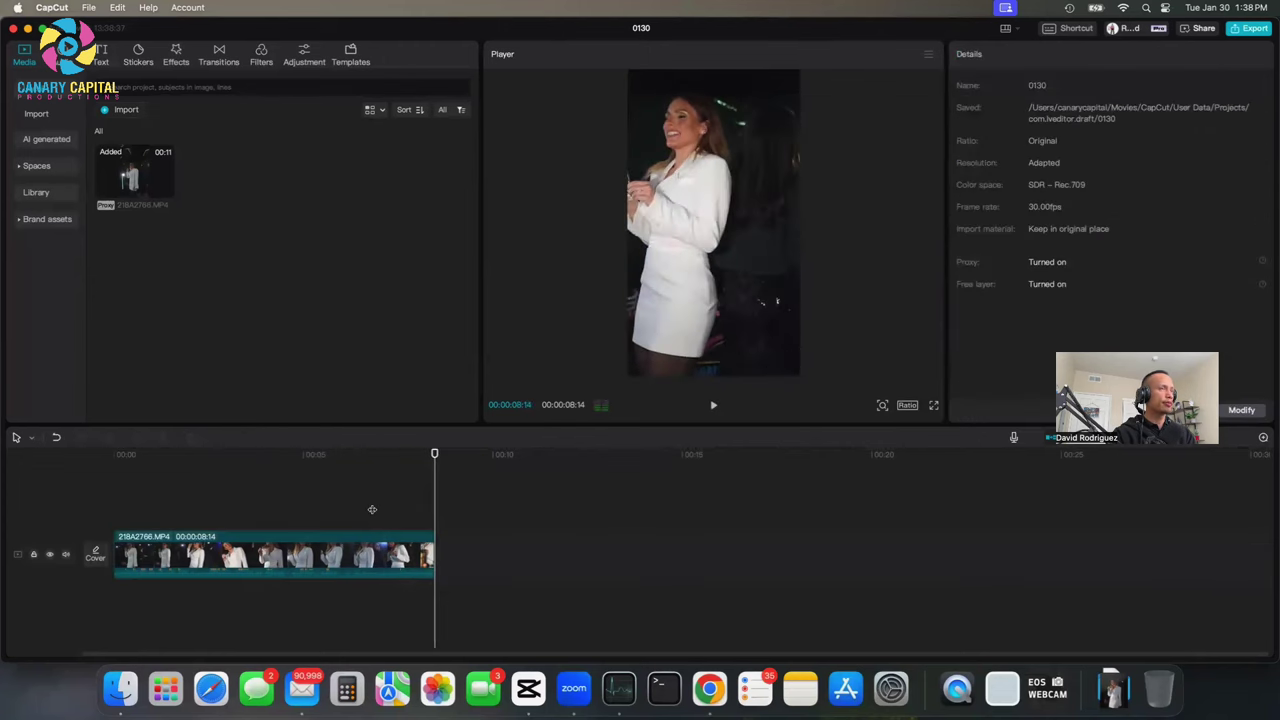
{"action": "left_click", "coordinate": [236, 513]}
{"action": "key", "text": "space"}
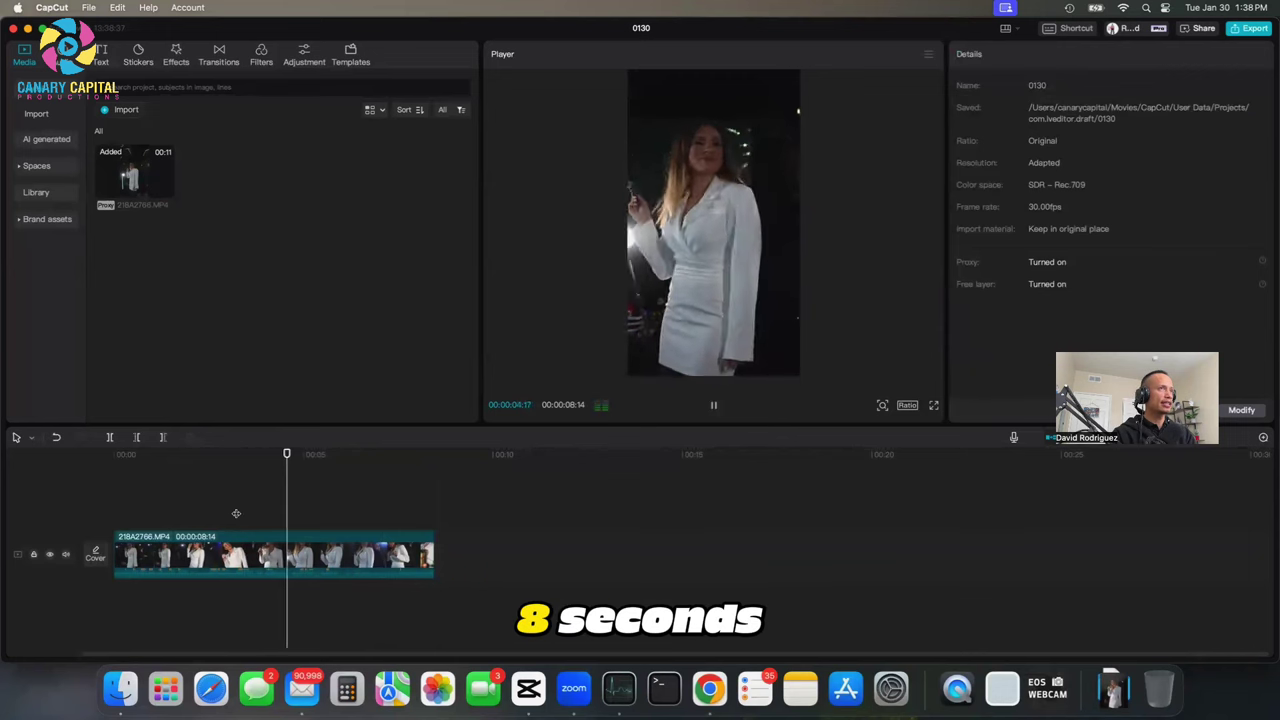
{"action": "left_click", "coordinate": [409, 512]}
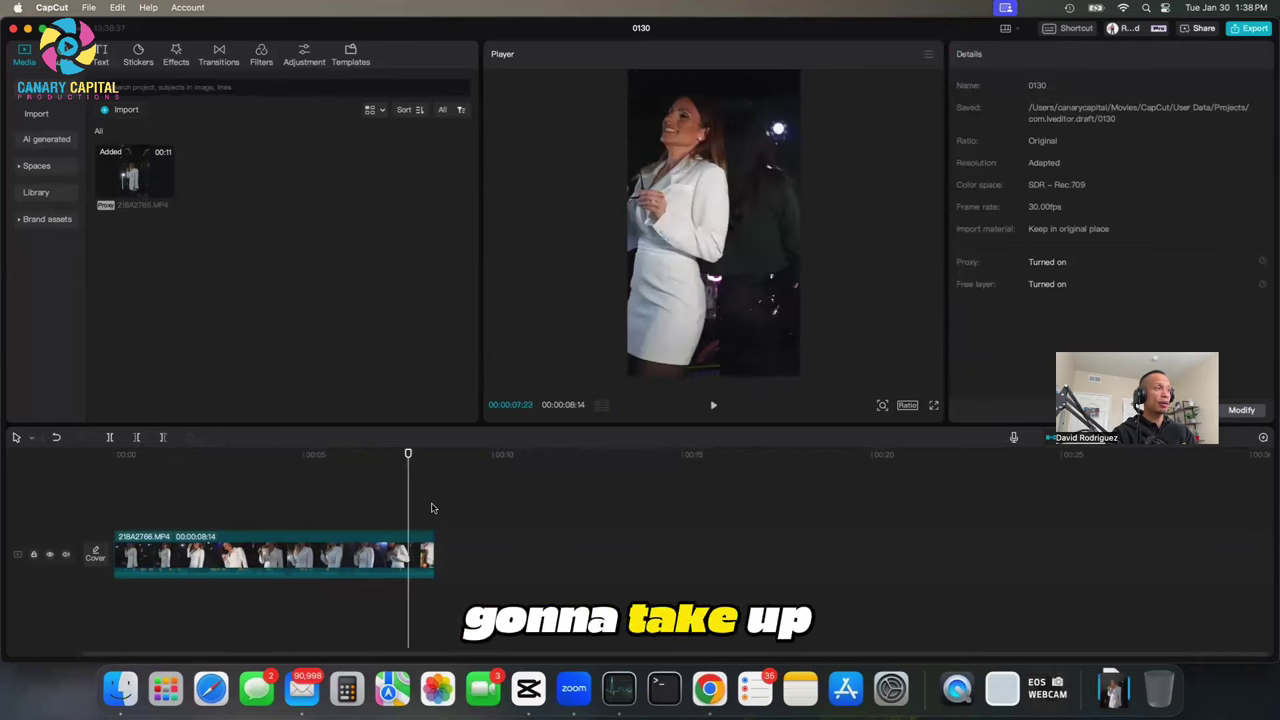
{"action": "left_click", "coordinate": [432, 511]}
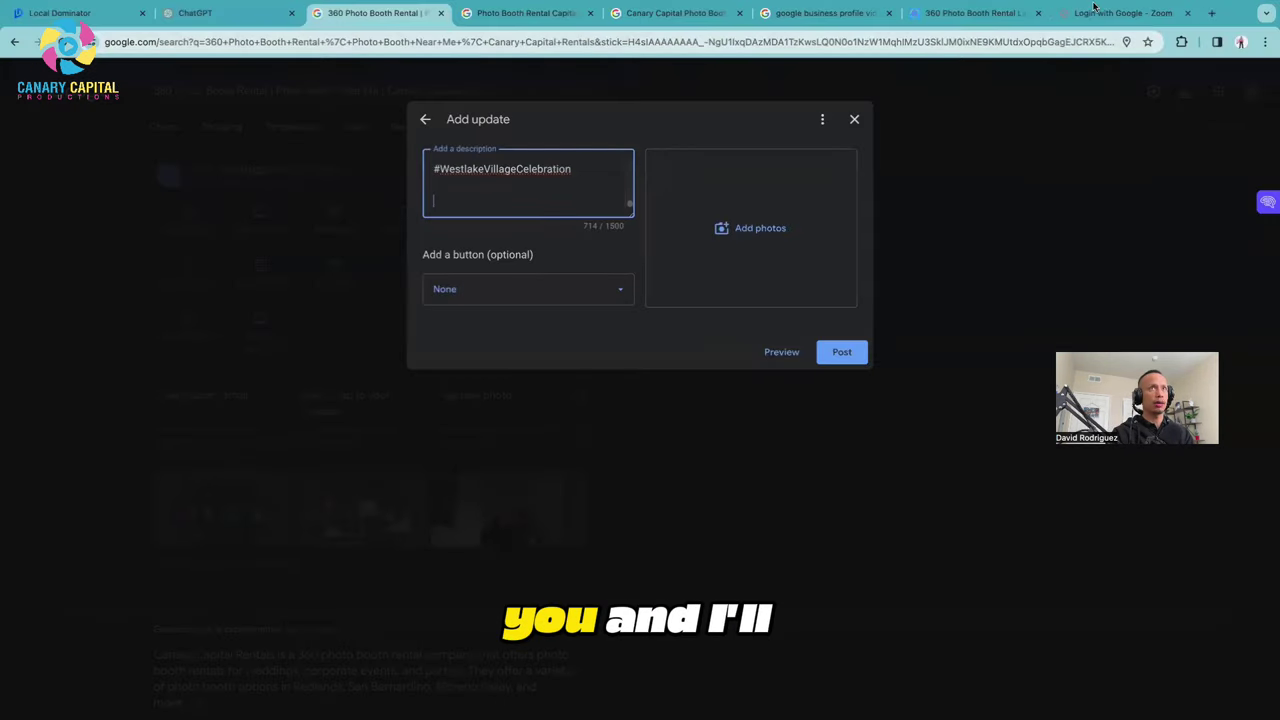
{"action": "left_click", "coordinate": [830, 13]}
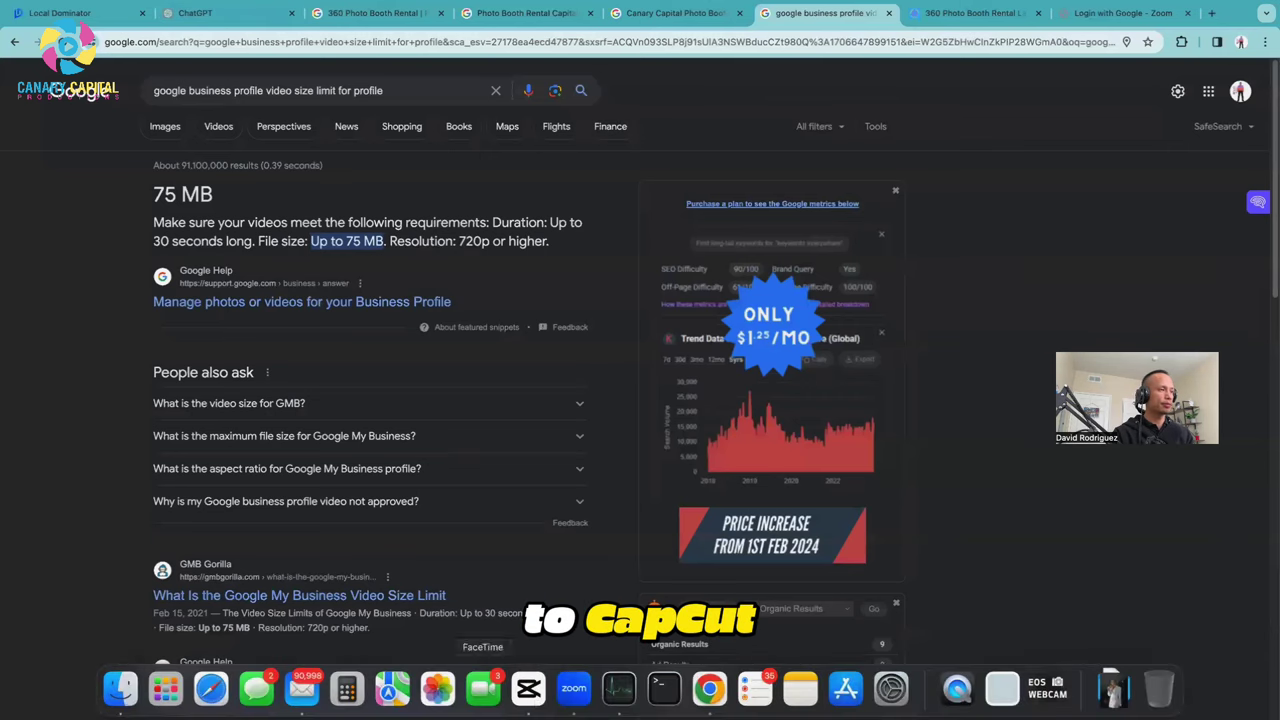
{"action": "left_click", "coordinate": [530, 711]}
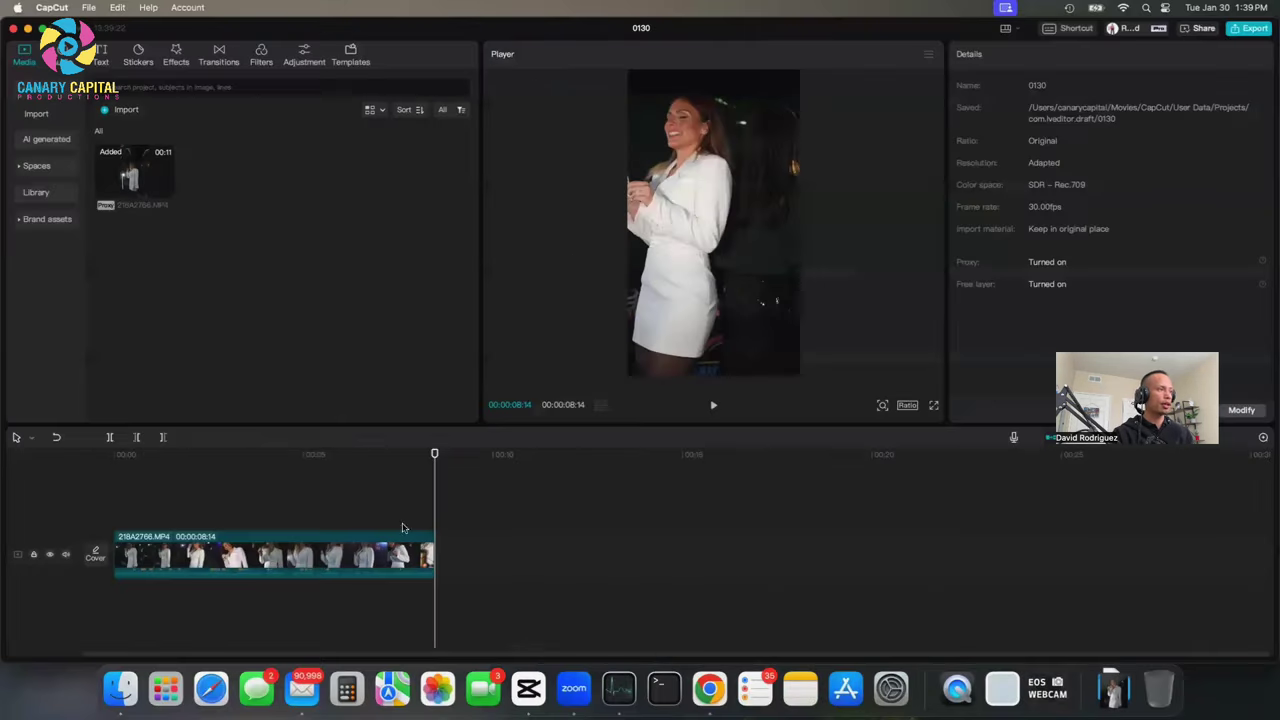
{"action": "left_click", "coordinate": [380, 512]}
{"action": "key", "text": "space"}
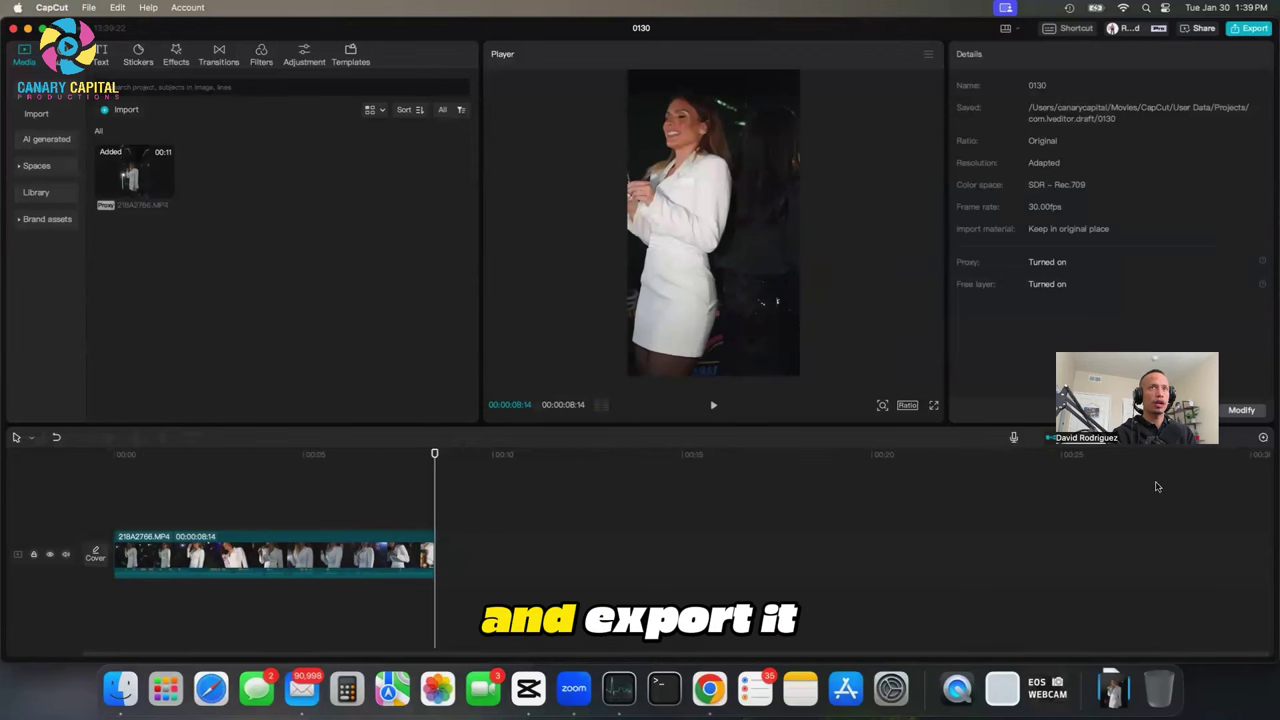
Import Transparent BG.png from All logo Rebranded > logo 3 and place it above the video clip.
{"action": "left_click_drag", "start_coordinate": [330, 486], "coordinate": [45, 485]}
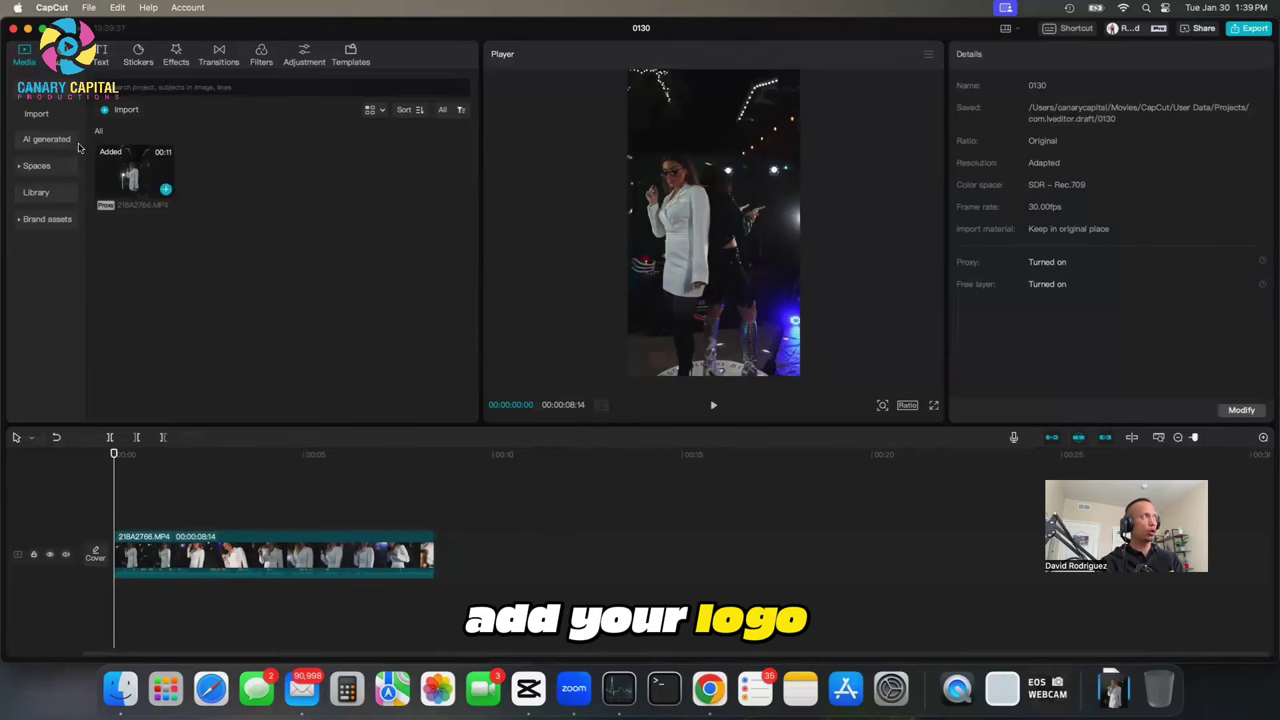
{"action": "left_click", "coordinate": [117, 114]}
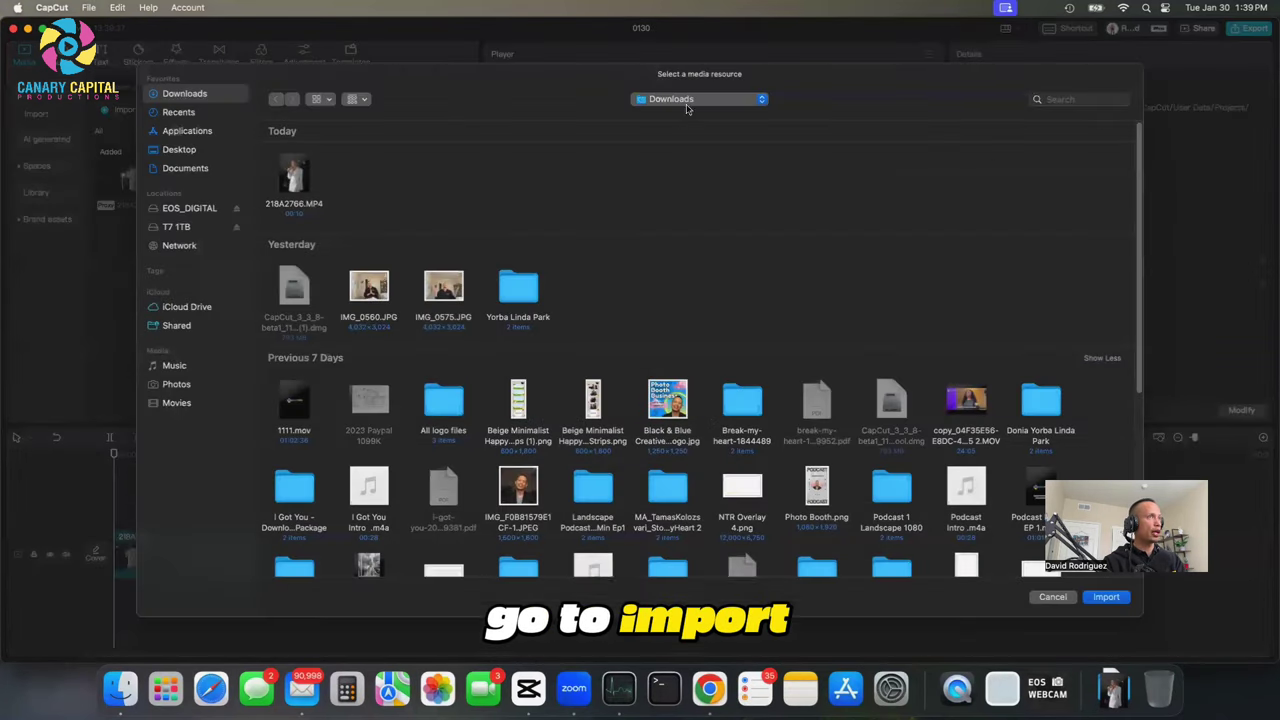
{"action": "left_click", "coordinate": [1077, 96]}
{"action": "type", "text": "log"}
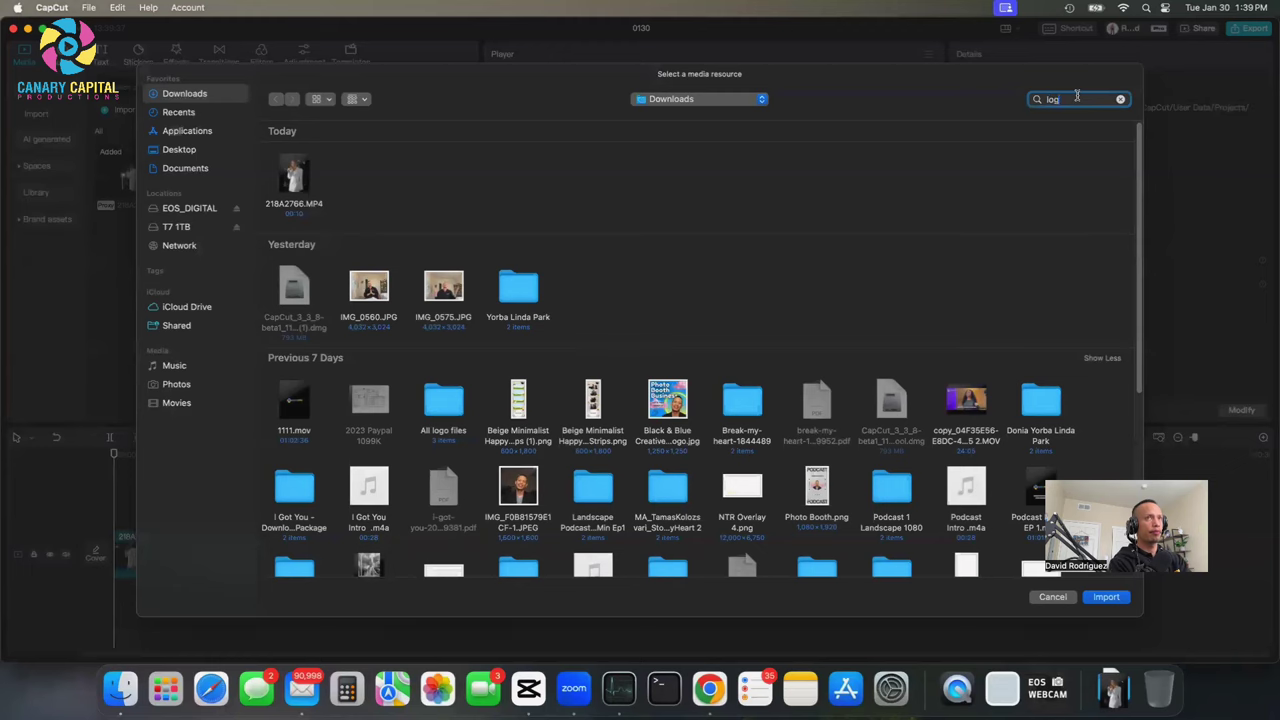
{"action": "type", "text": "o"}
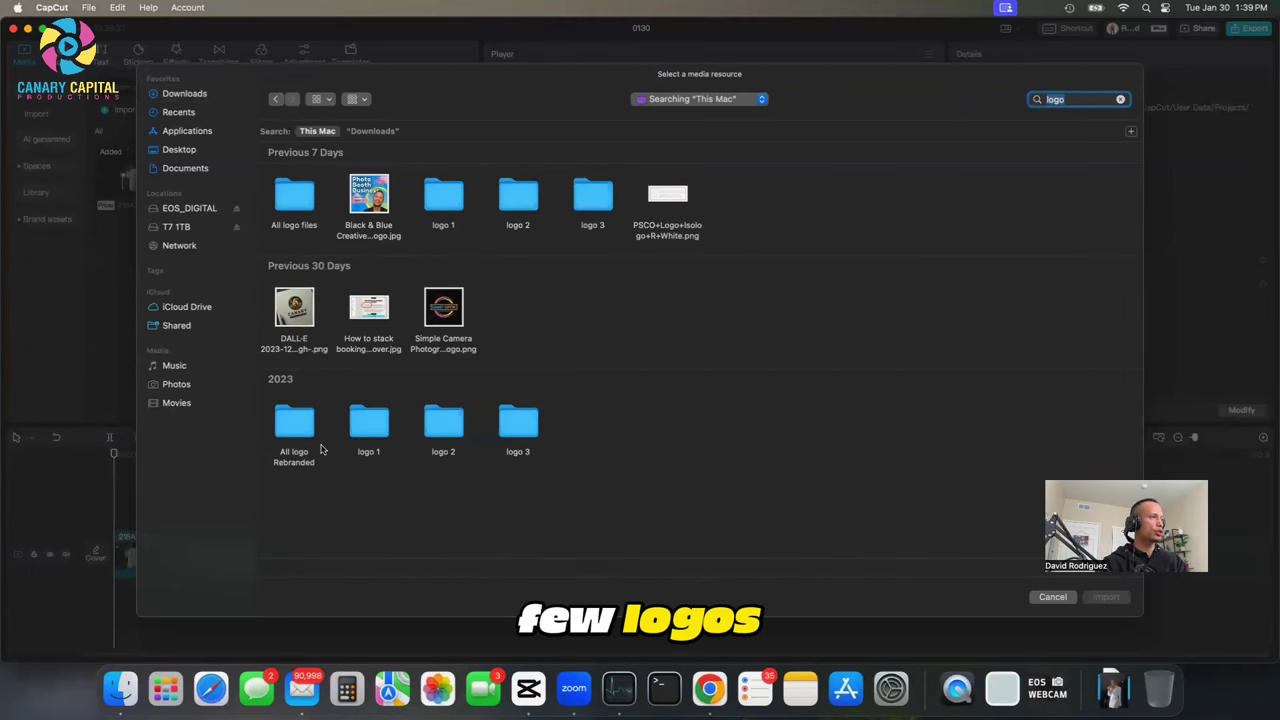
{"action": "double_click", "coordinate": [294, 428]}
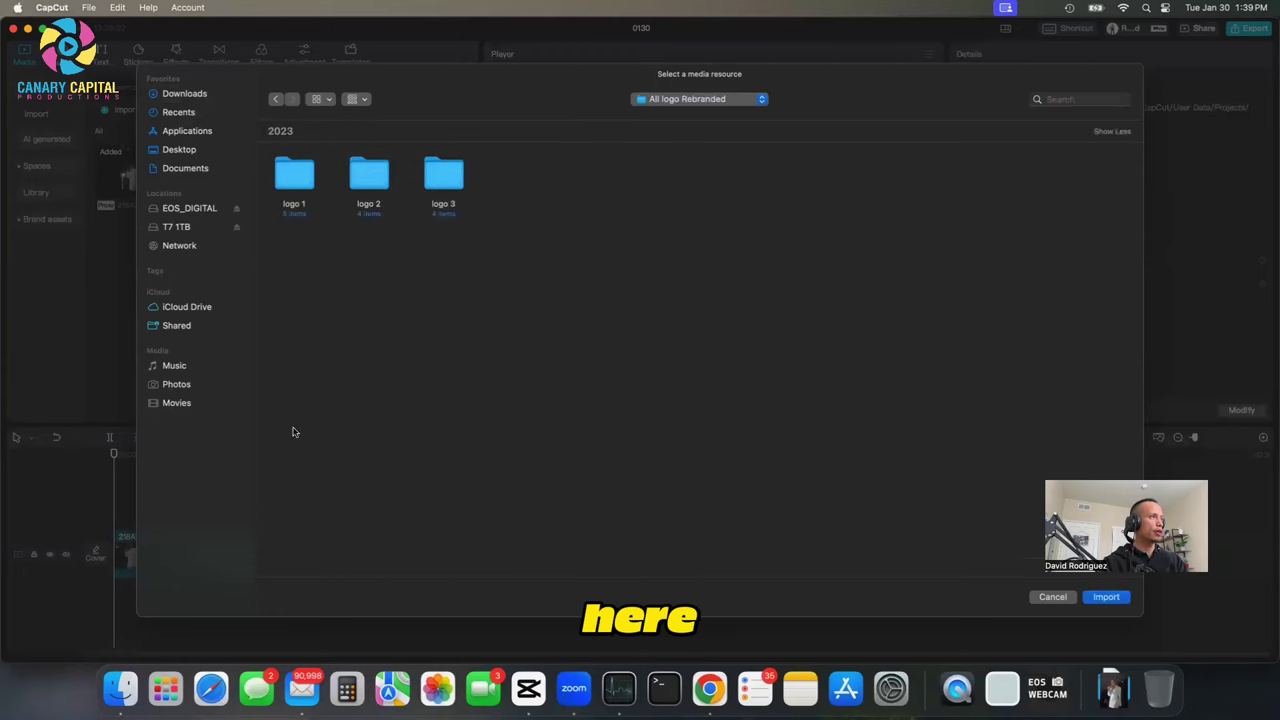
{"action": "double_click", "coordinate": [444, 176]}
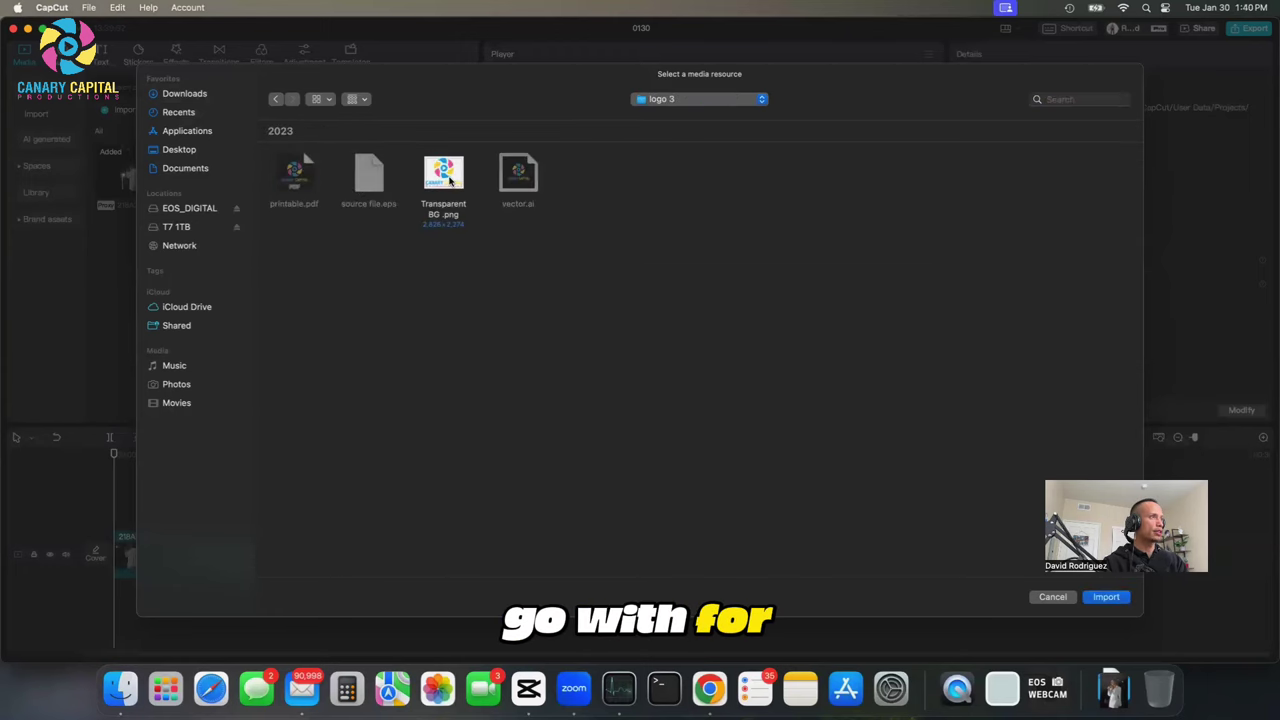
{"action": "double_click", "coordinate": [449, 180]}
{"action": "left_click_drag", "start_coordinate": [242, 184], "coordinate": [133, 512]}
Shrink the logo overlay to 19% and move it into the video's top-left corner.
{"action": "left_click", "coordinate": [257, 480]}
{"action": "left_click", "coordinate": [797, 196]}
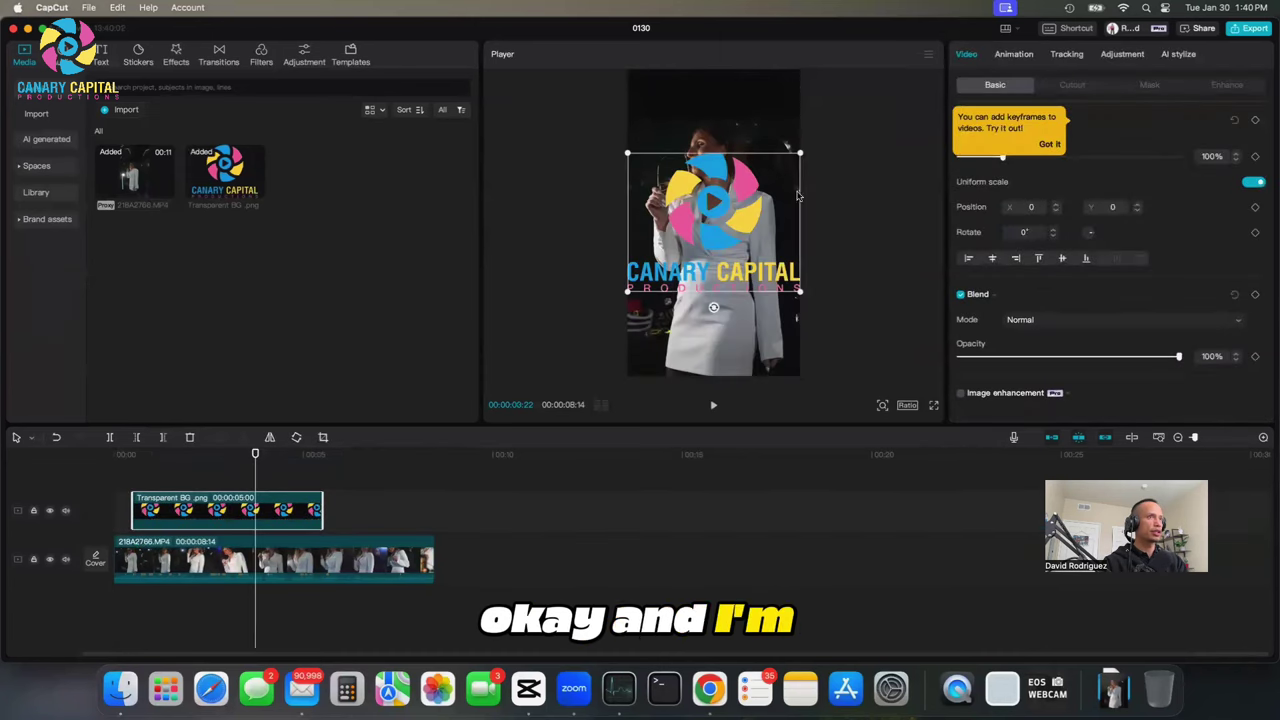
{"action": "left_click_drag", "start_coordinate": [797, 154], "coordinate": [673, 131]}
{"action": "left_click", "coordinate": [598, 190]}
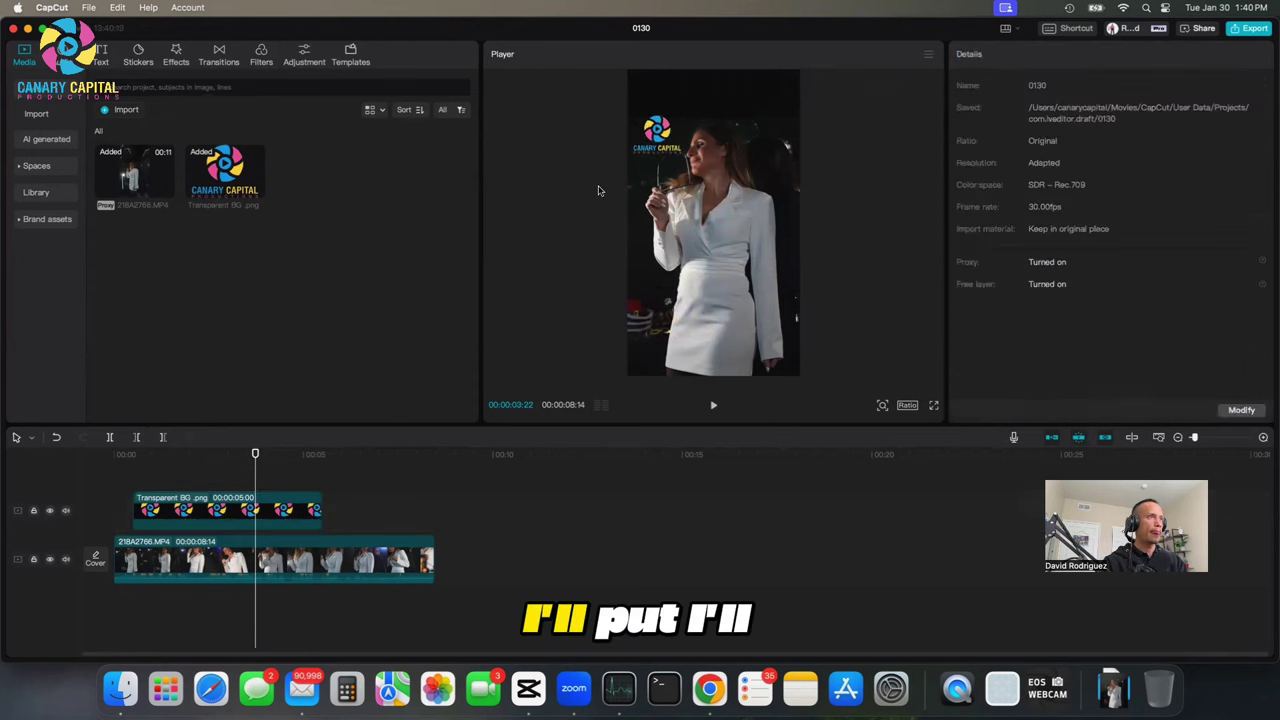
{"action": "left_click", "coordinate": [657, 140]}
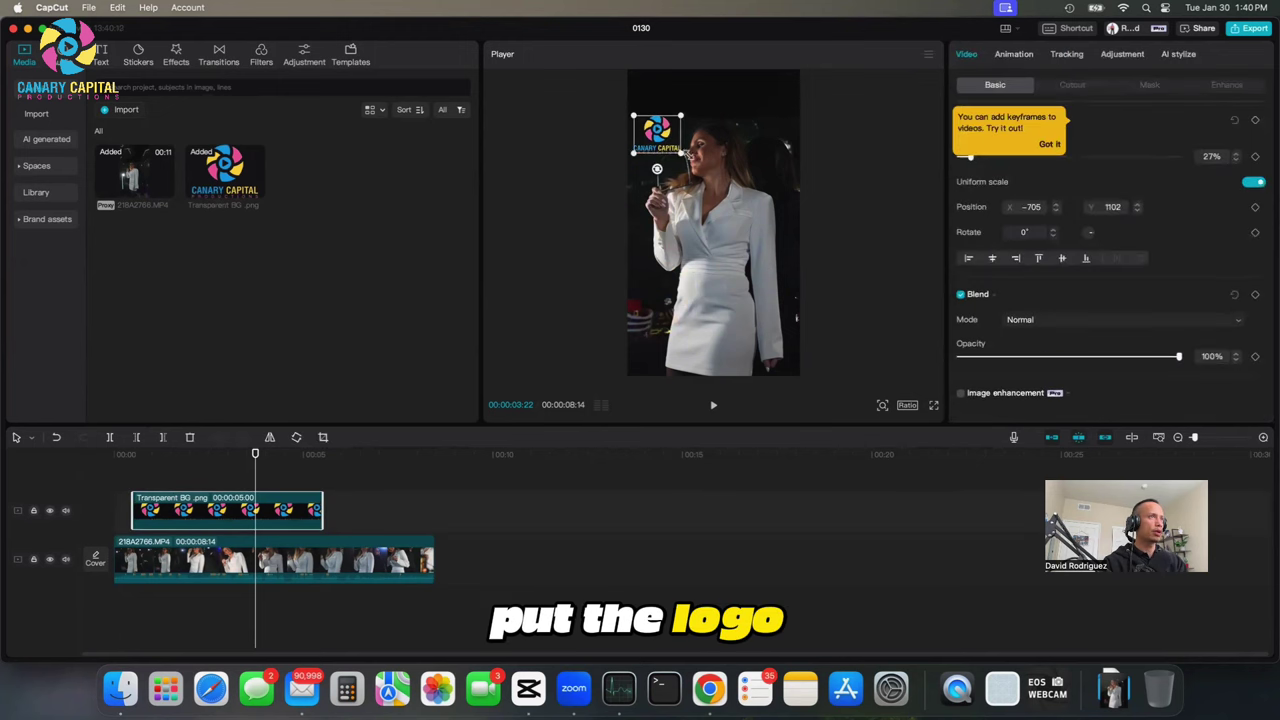
{"action": "left_click_drag", "start_coordinate": [656, 133], "coordinate": [647, 129]}
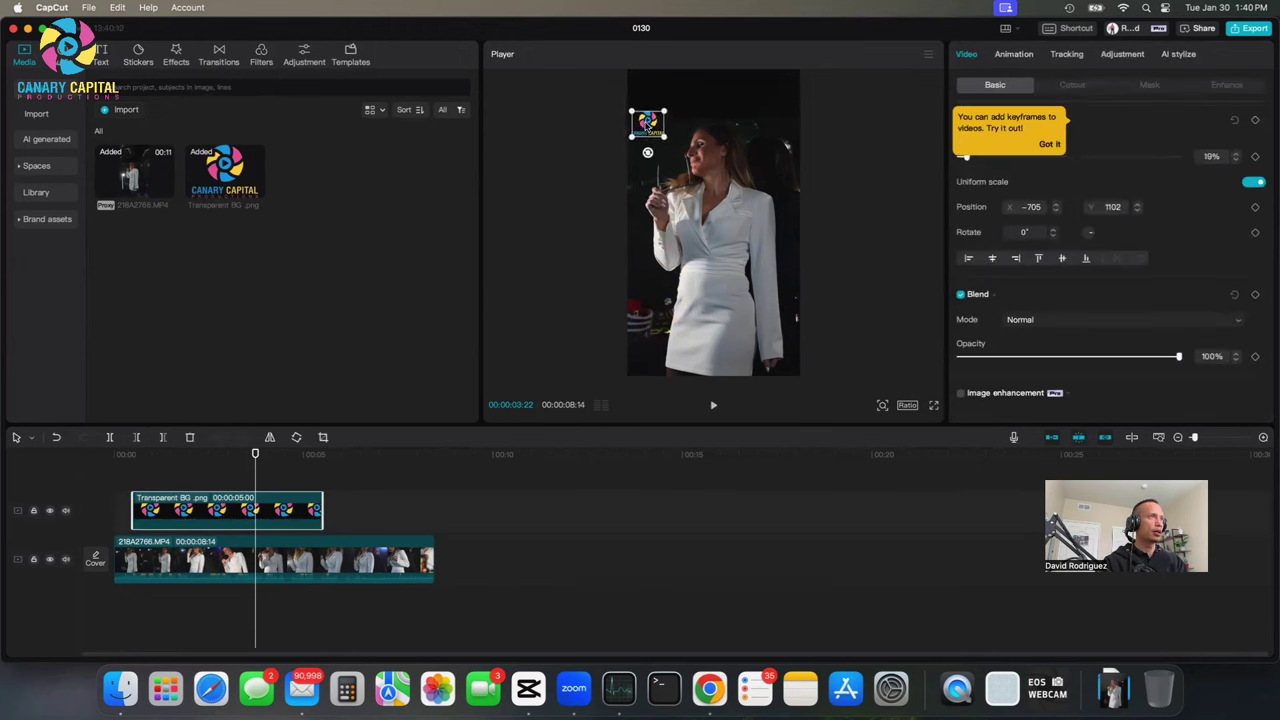
Extend the logo overlay to span nearly the whole clip and open the export settings.
{"action": "key", "text": "space"}
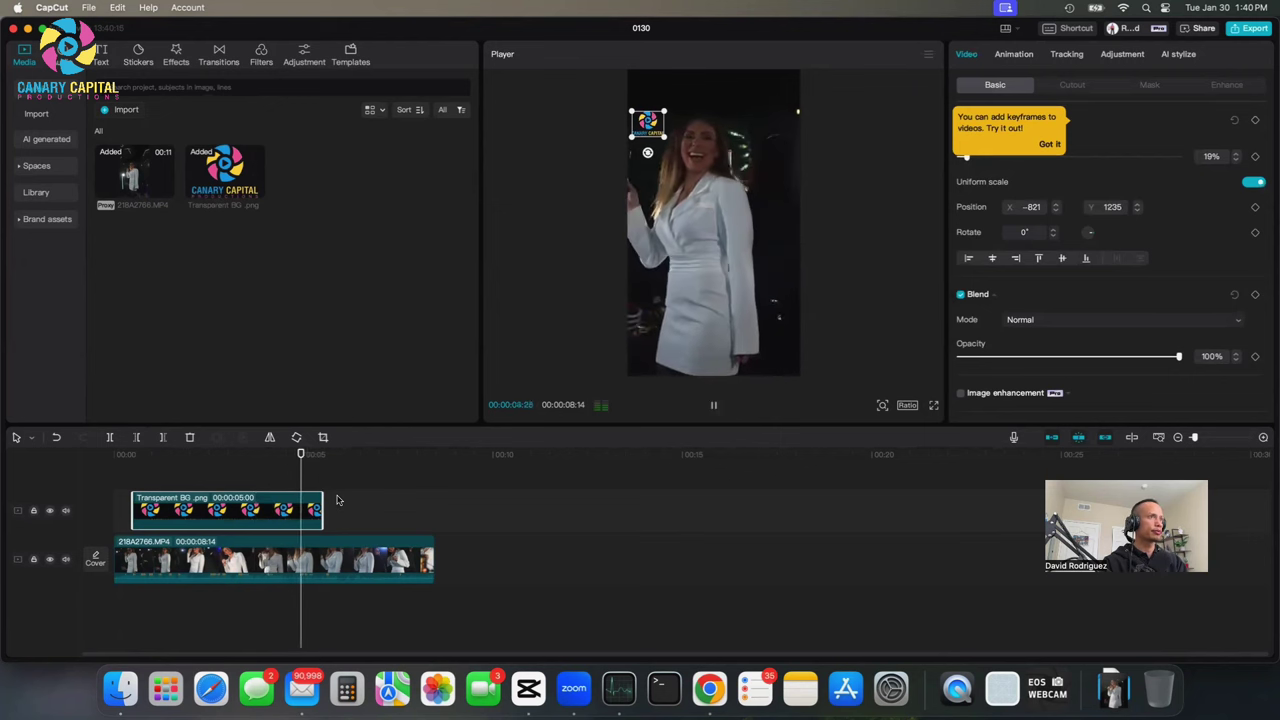
{"action": "left_click_drag", "start_coordinate": [322, 510], "coordinate": [435, 515]}
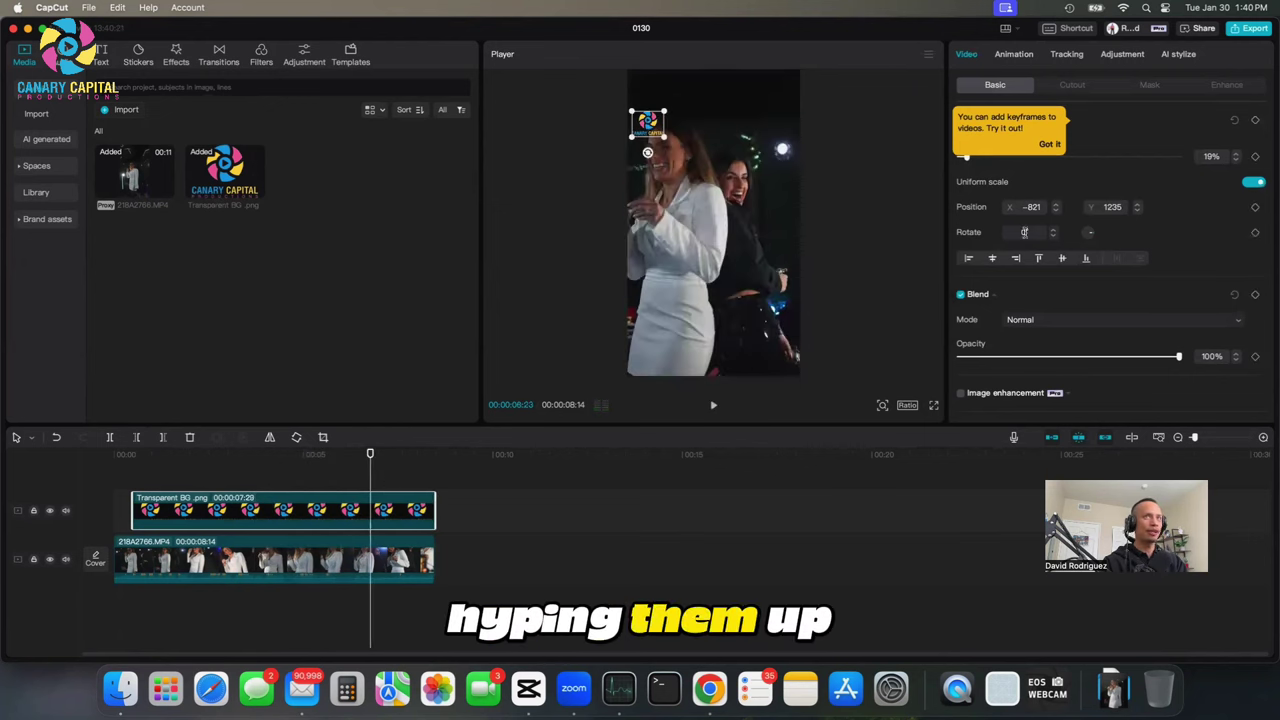
{"action": "left_click", "coordinate": [1256, 28]}
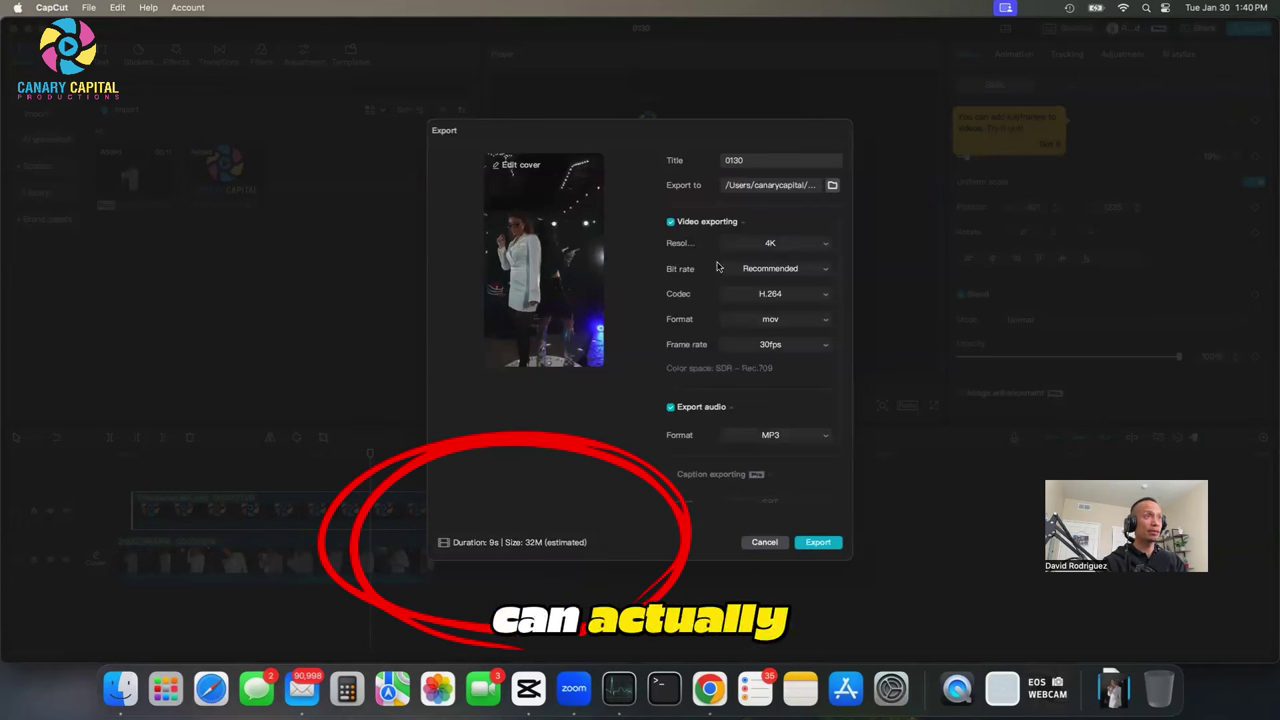
Export the 4K video under the title 'For google' and dismiss the share screen.
{"action": "left_click", "coordinate": [770, 166]}
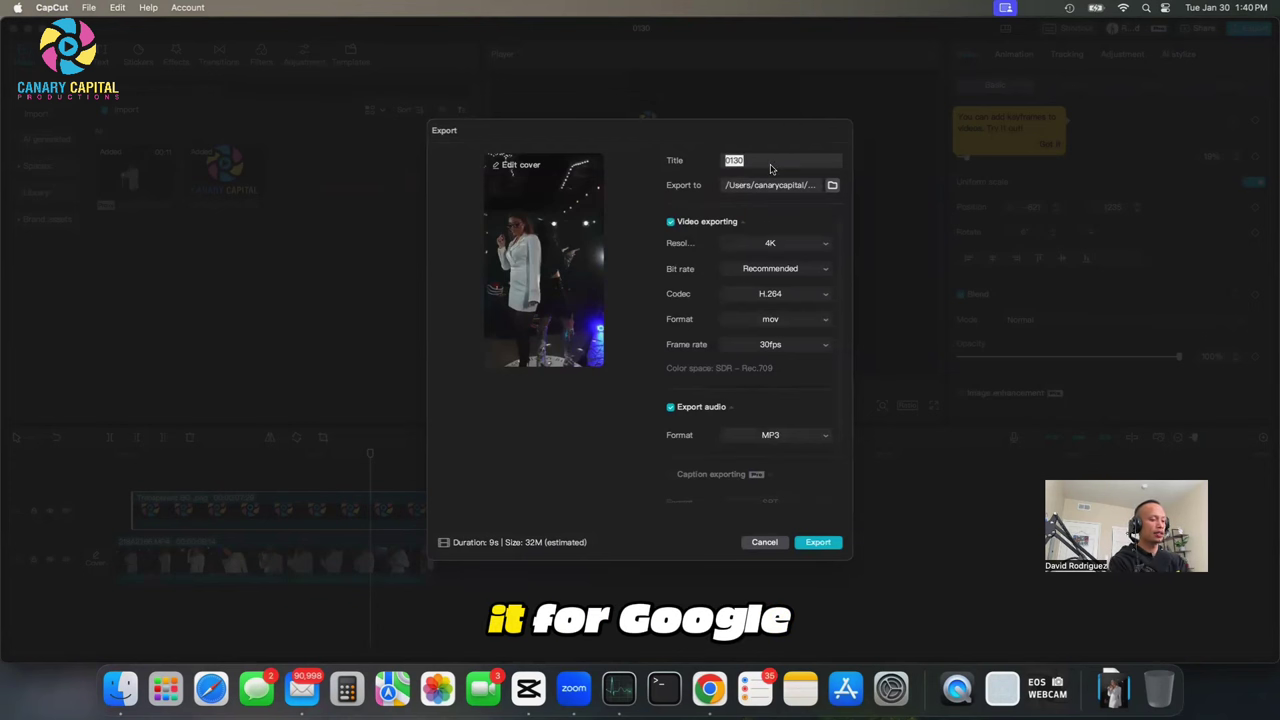
{"action": "type", "text": "FO"}
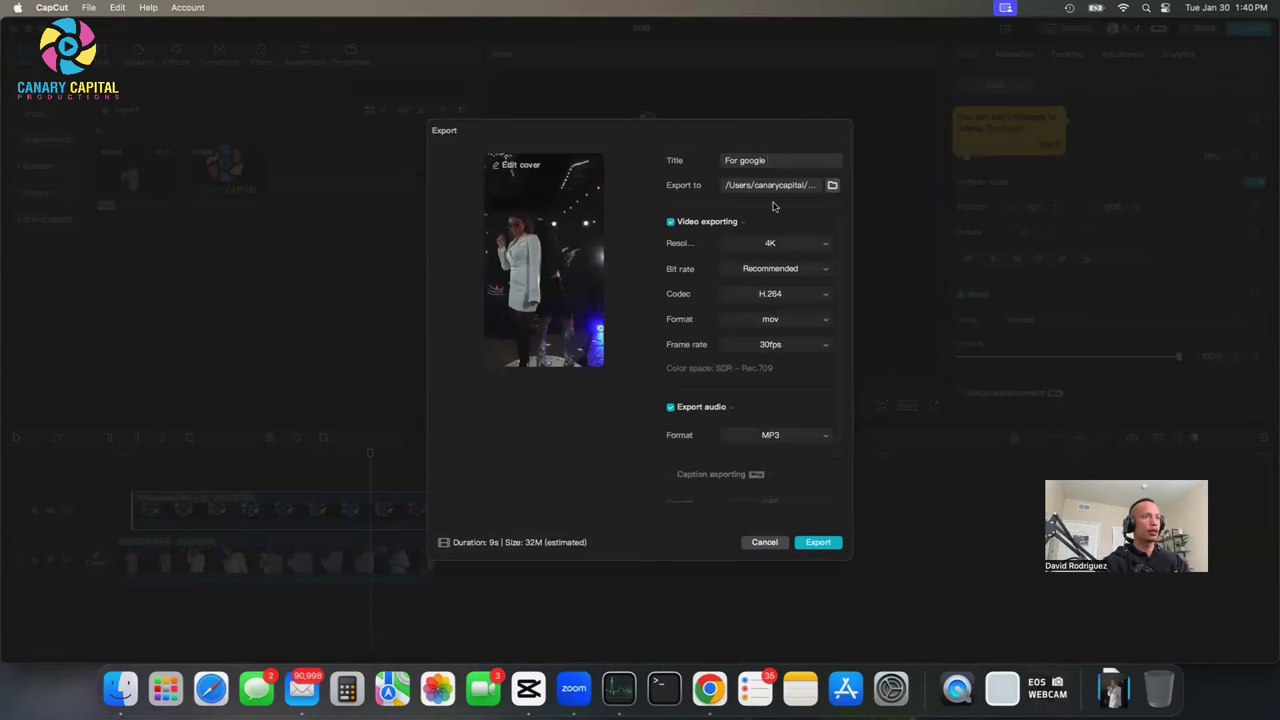
{"action": "left_click", "coordinate": [825, 544]}
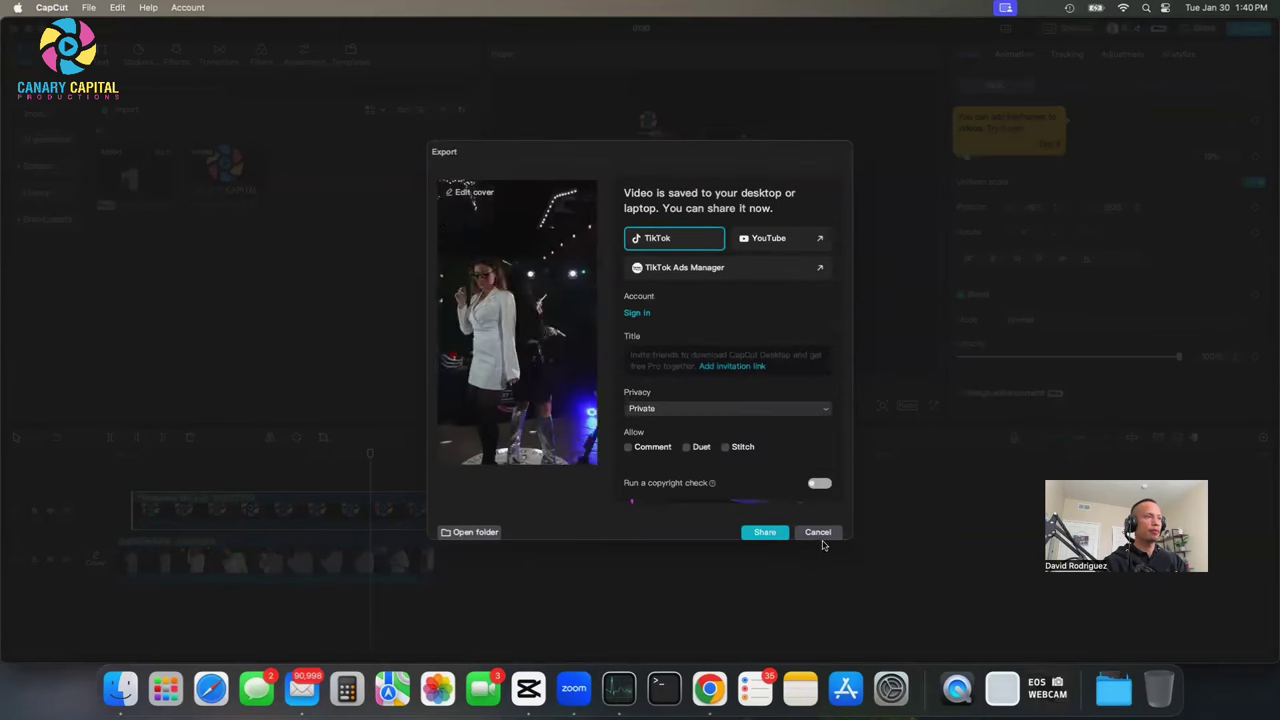
{"action": "left_click", "coordinate": [818, 540]}
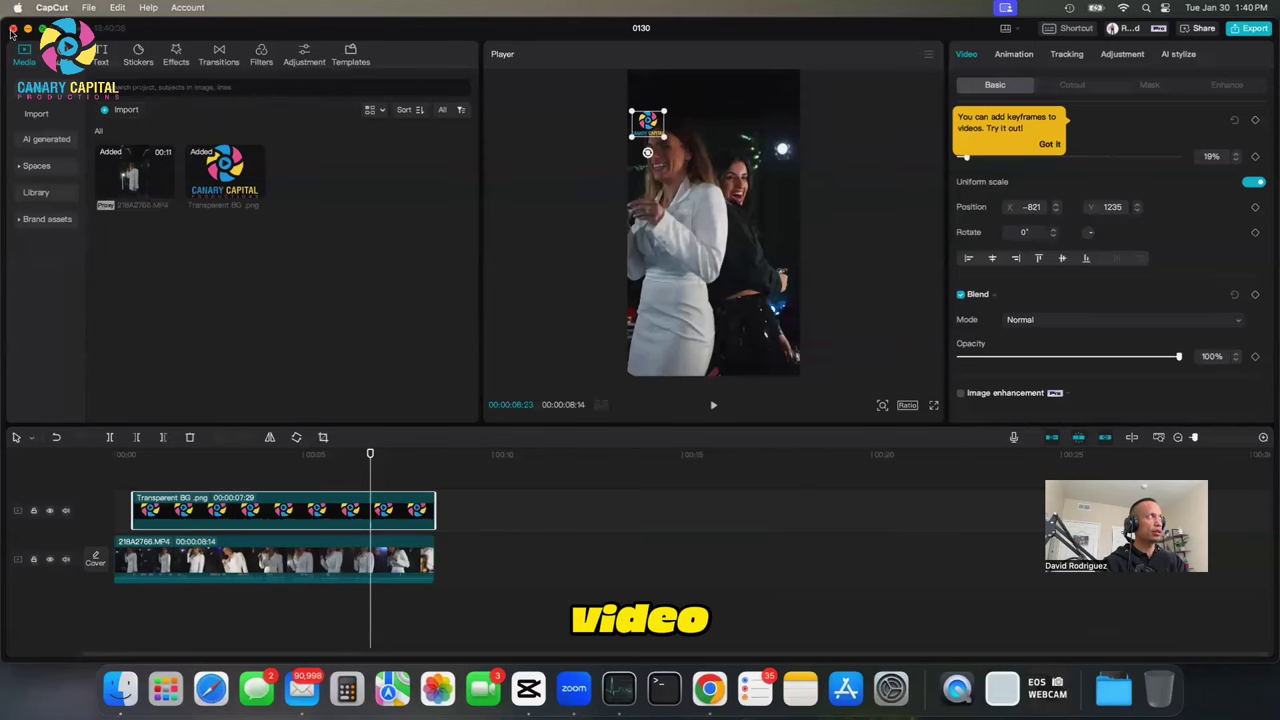
Close CapCut and Activity Monitor, minimize Mail, and bring Chrome's Google results back.
{"action": "left_click", "coordinate": [13, 29]}
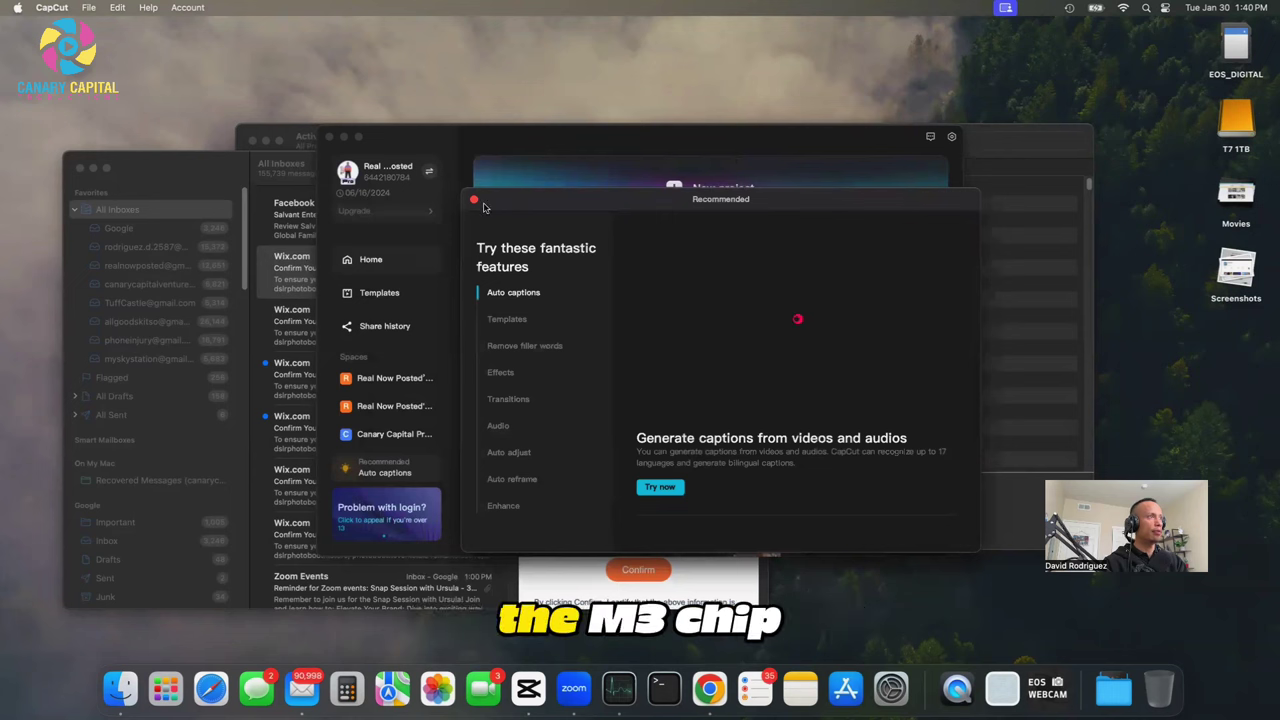
{"action": "left_click", "coordinate": [474, 202]}
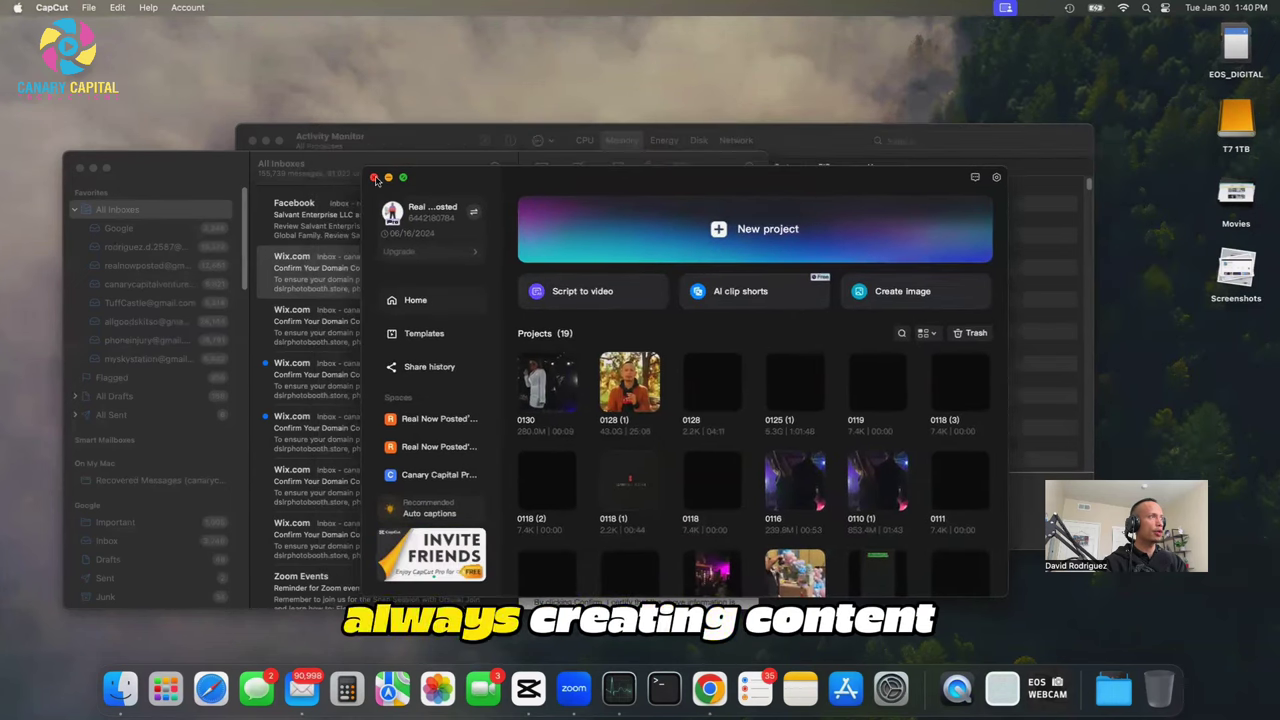
{"action": "left_click", "coordinate": [370, 175]}
{"action": "left_click", "coordinate": [93, 167]}
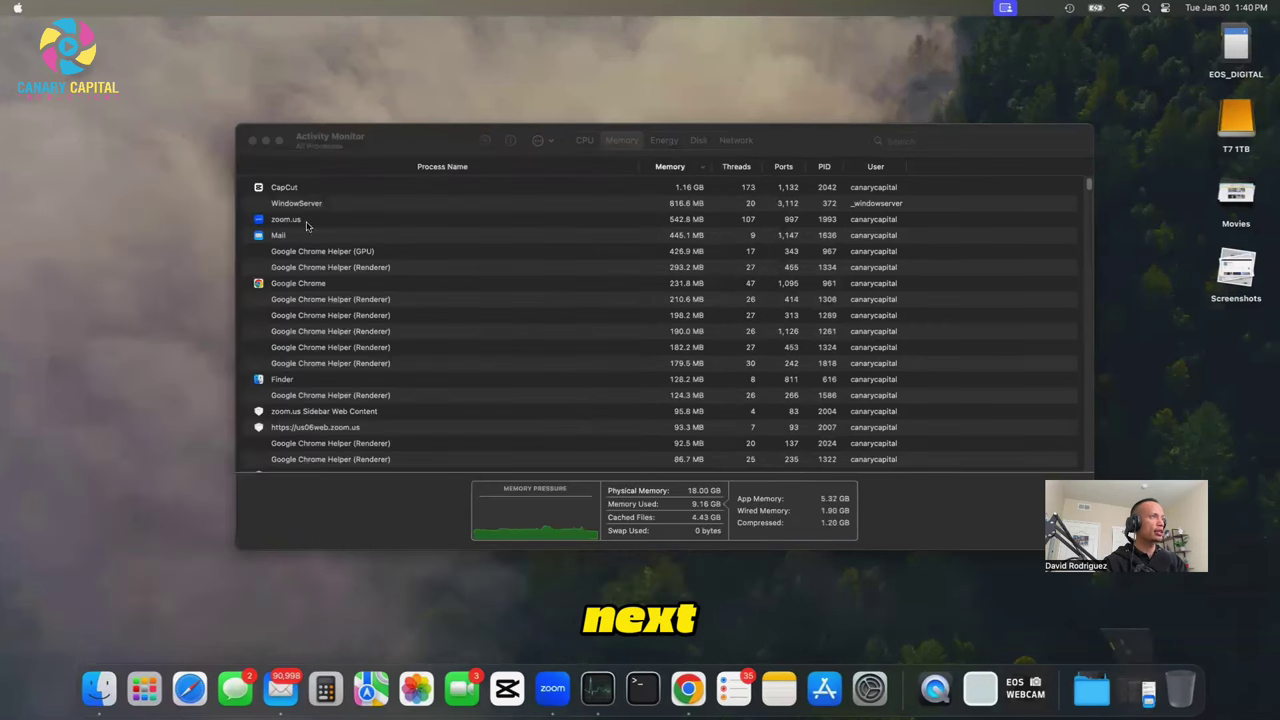
{"action": "left_click", "coordinate": [252, 140]}
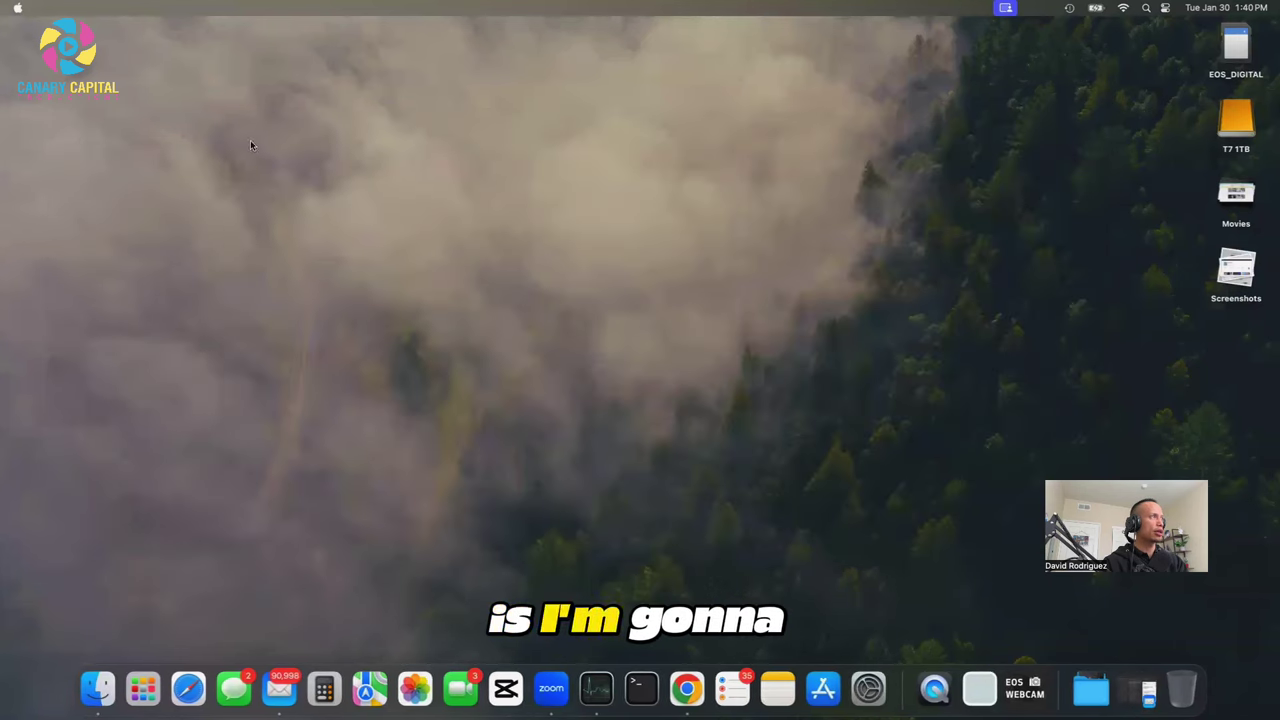
{"action": "left_click", "coordinate": [685, 697]}
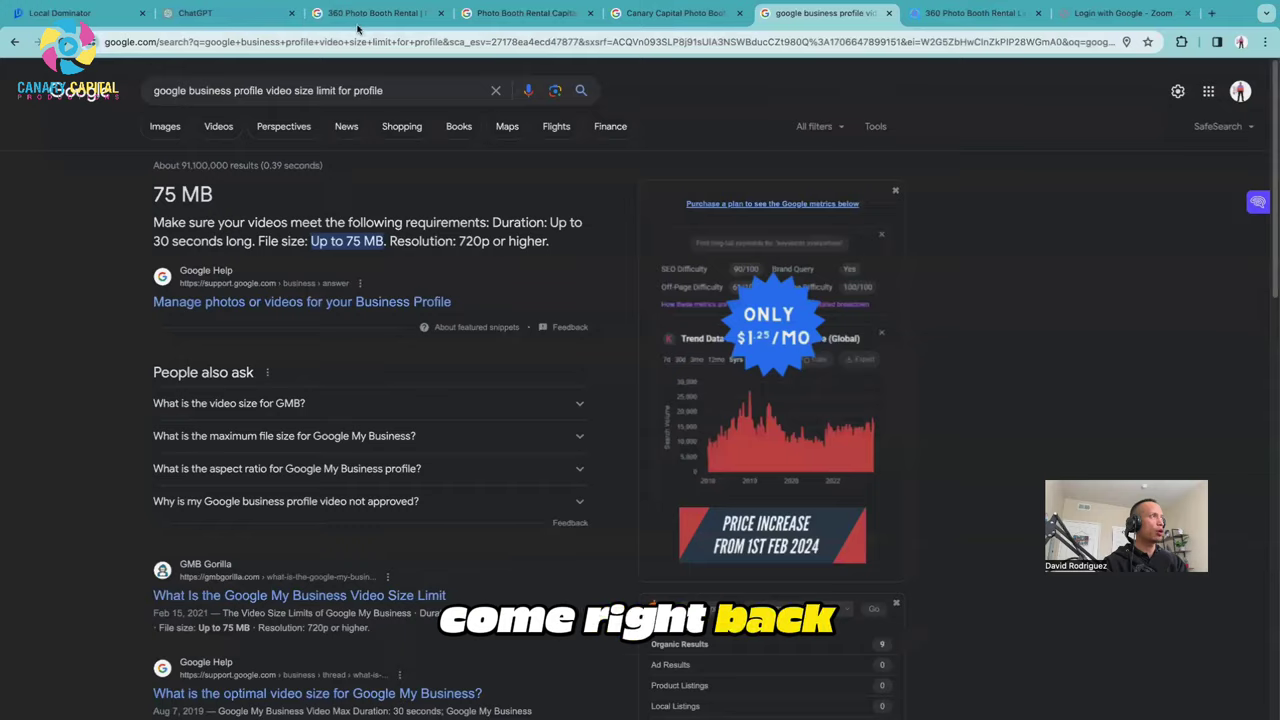
Return to the 360 Photo Booth Rental update draft and bring up Finder to find the video.
{"action": "left_click", "coordinate": [358, 27]}
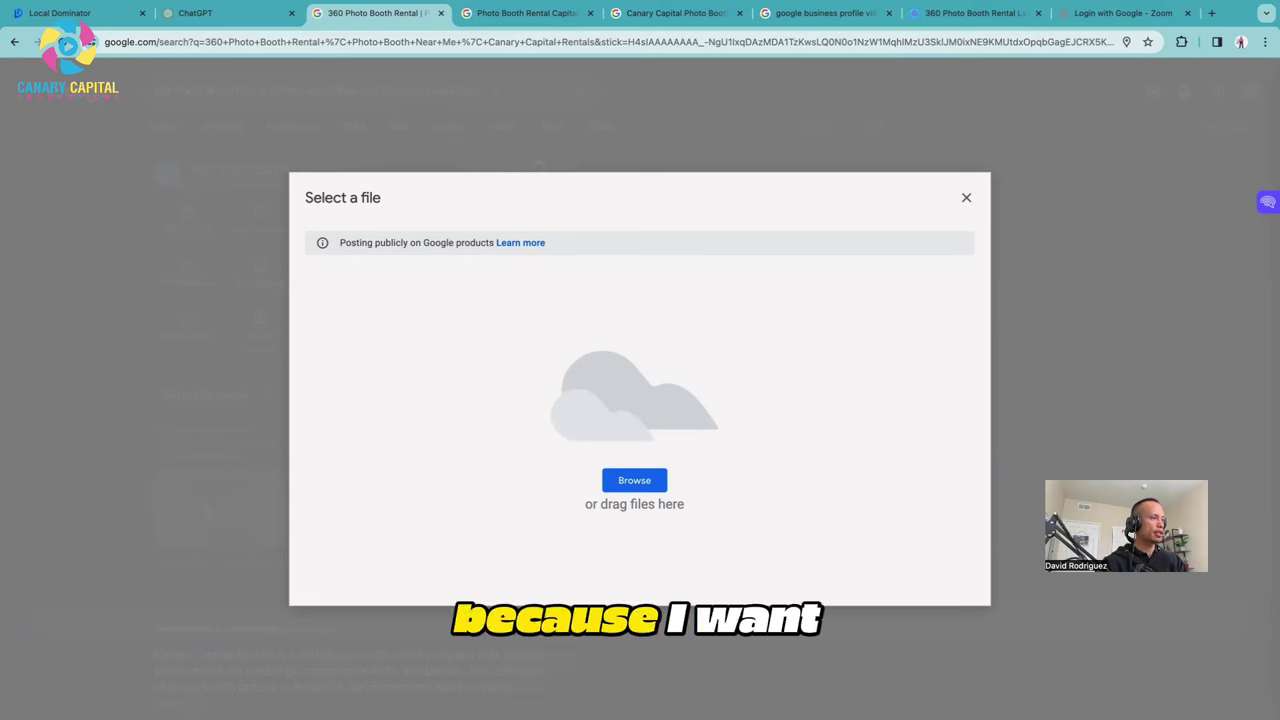
{"action": "mouse_move", "coordinate": [368, 705]}
{"action": "left_click", "coordinate": [97, 705]}
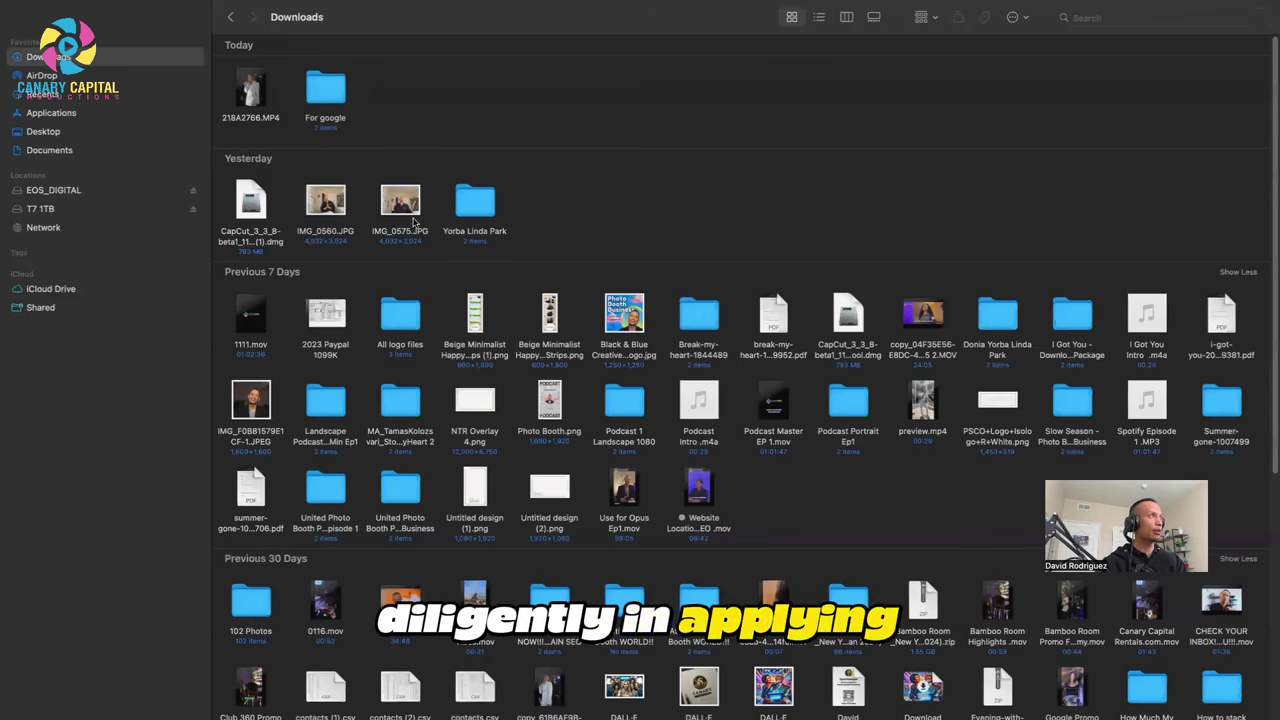
Open the For google folder and show Get Info for For google .mov.
{"action": "double_click", "coordinate": [333, 107]}
{"action": "left_click_drag", "start_coordinate": [215, 88], "coordinate": [286, 134]}
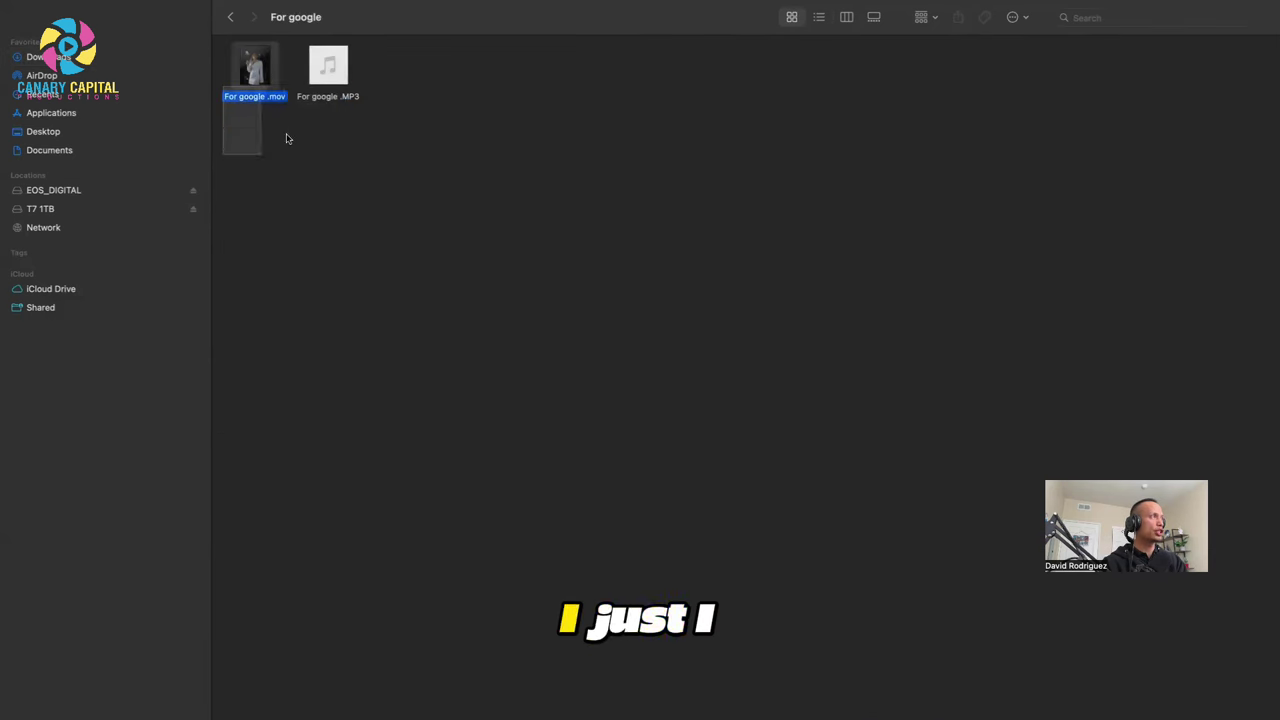
{"action": "right_click", "coordinate": [271, 84]}
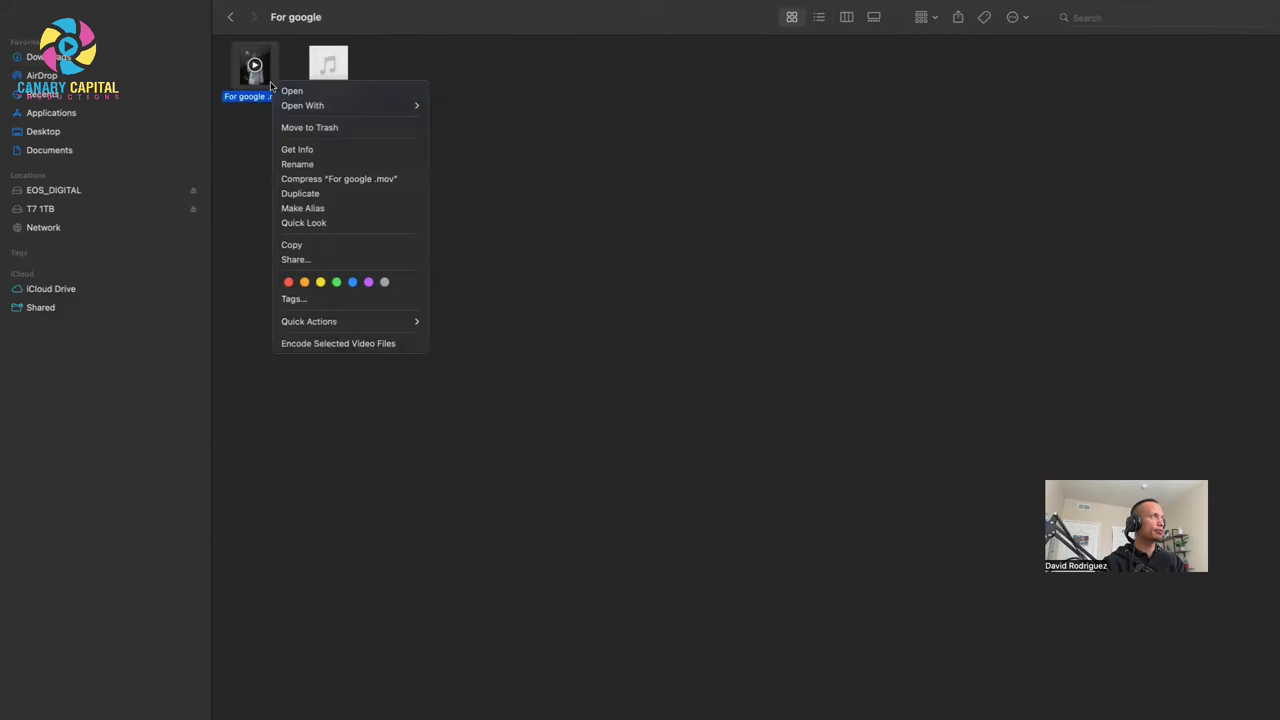
{"action": "left_click", "coordinate": [324, 150]}
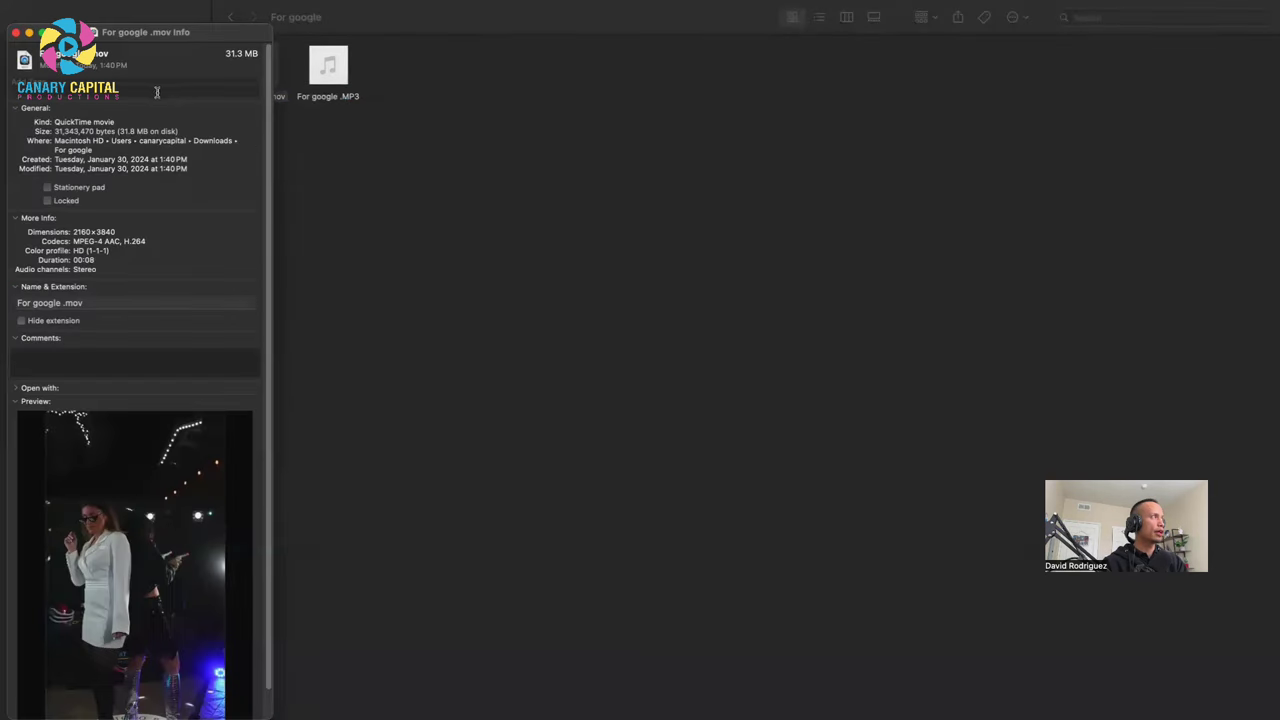
Tag the video Canary Capital Rentals, photo booth rental moreno valley, photo booth redlands, 360 Photo Booth Canary Capital Rentals.
{"action": "left_click", "coordinate": [138, 87]}
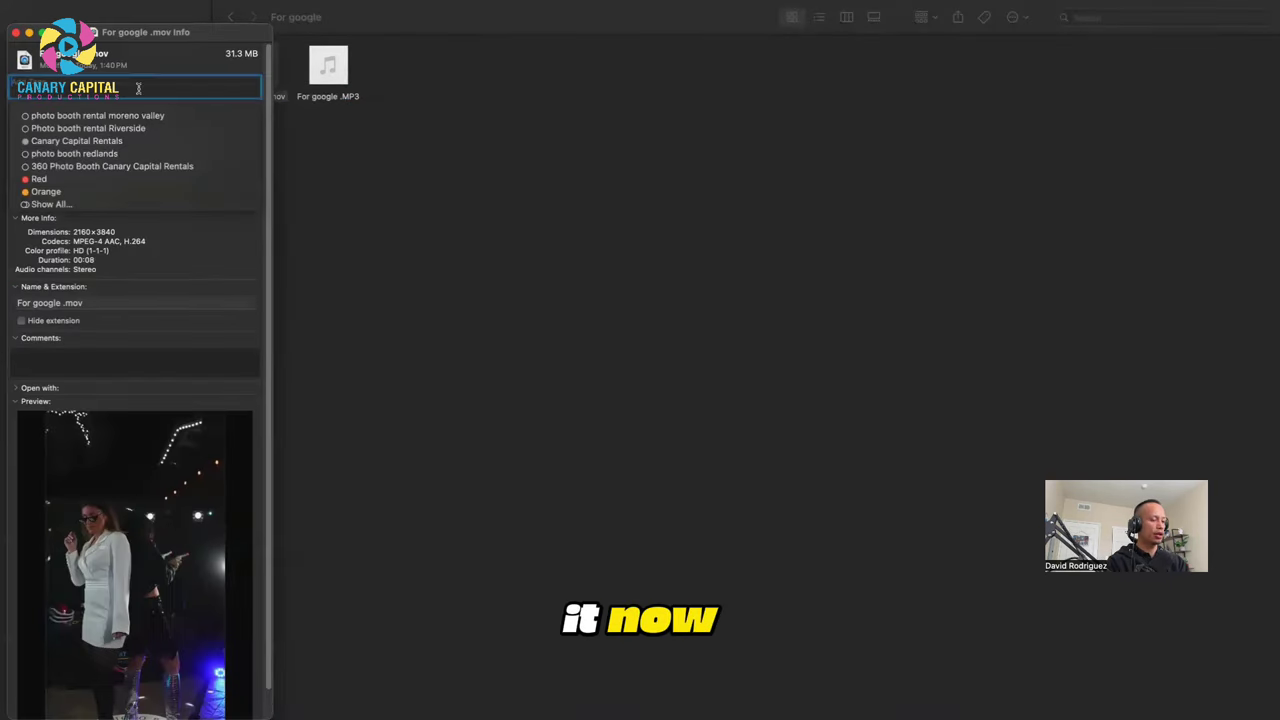
{"action": "type", "text": "Canary Capital Rentals"}
{"action": "key", "text": "Return"}
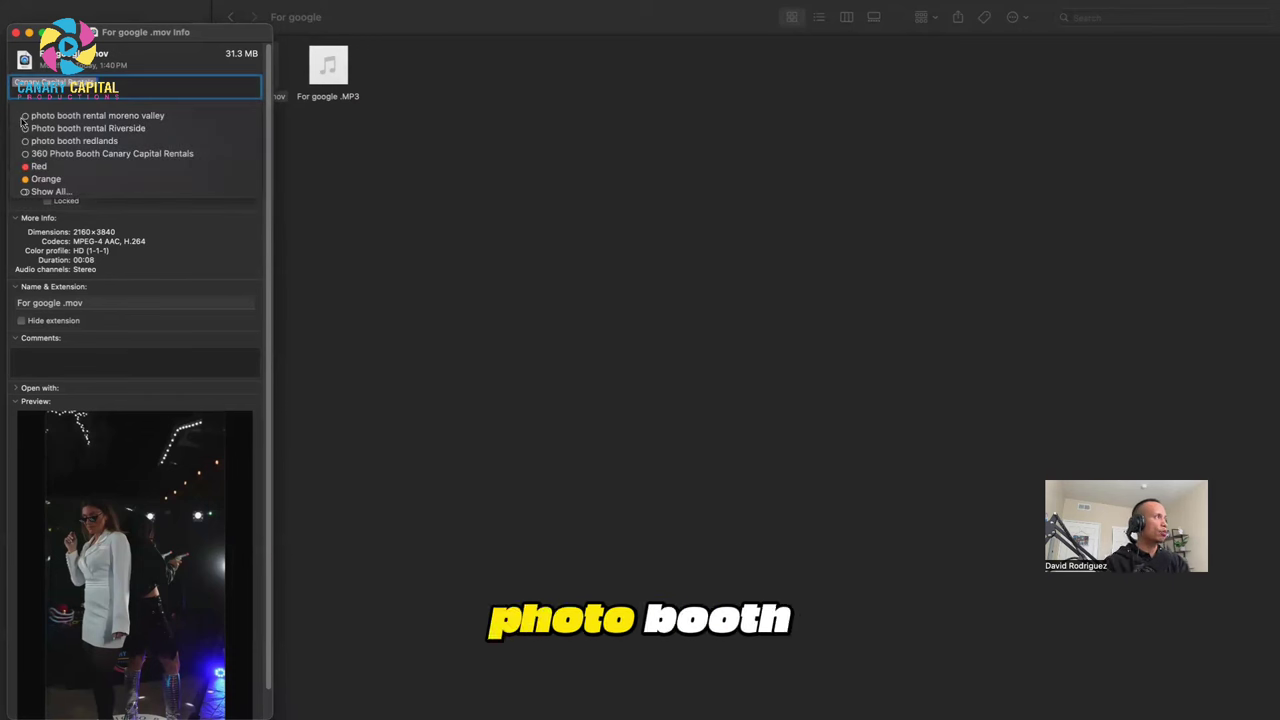
{"action": "left_click", "coordinate": [25, 116]}
{"action": "left_click", "coordinate": [25, 128]}
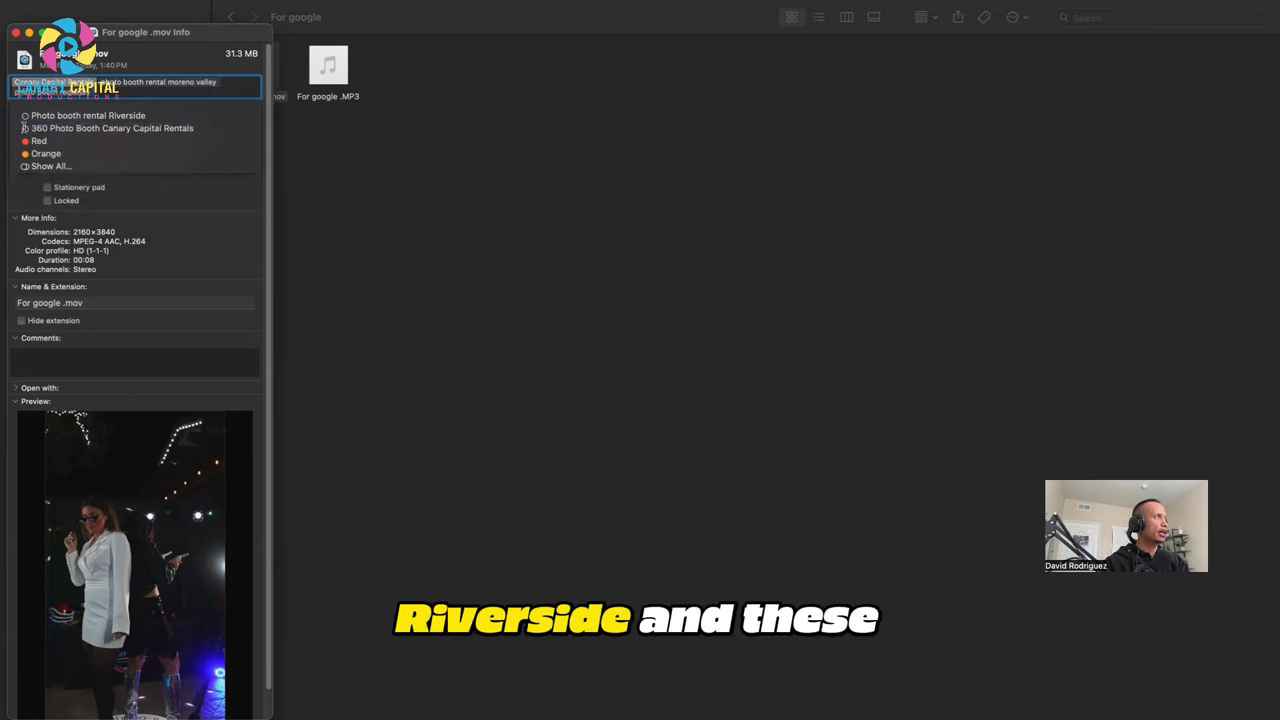
{"action": "left_click", "coordinate": [25, 128]}
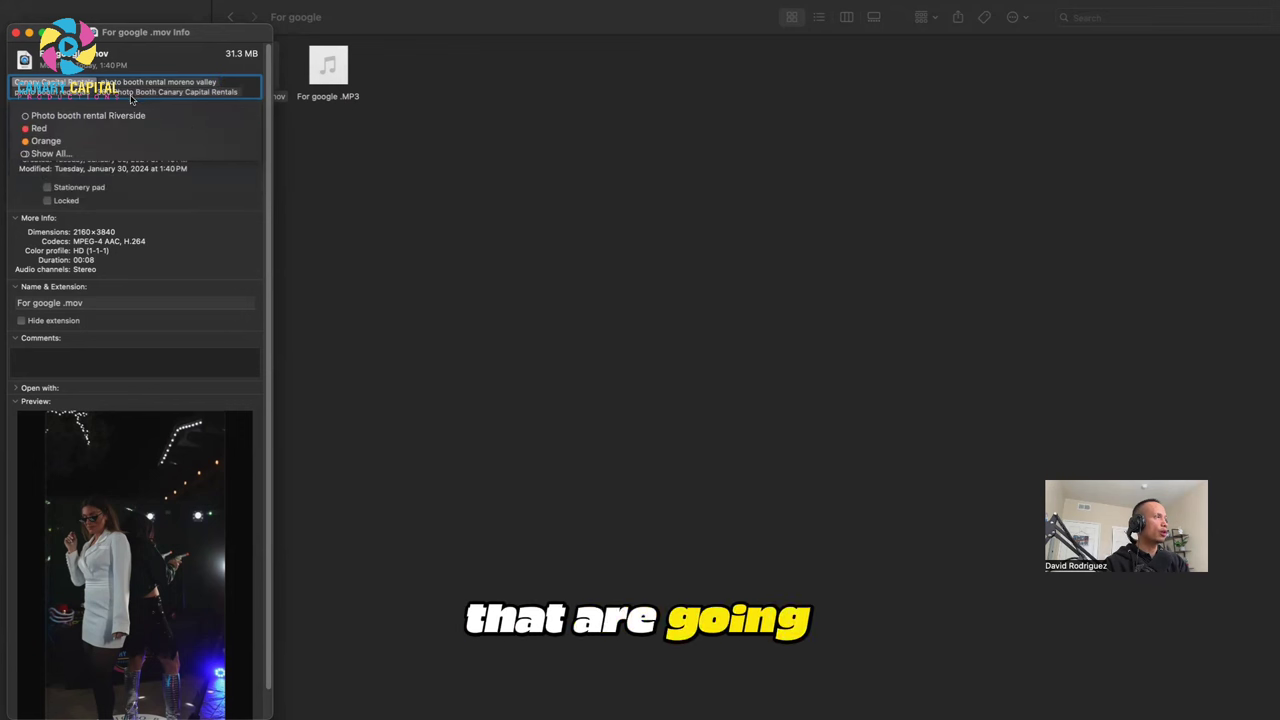
{"action": "key", "text": "super+a"}
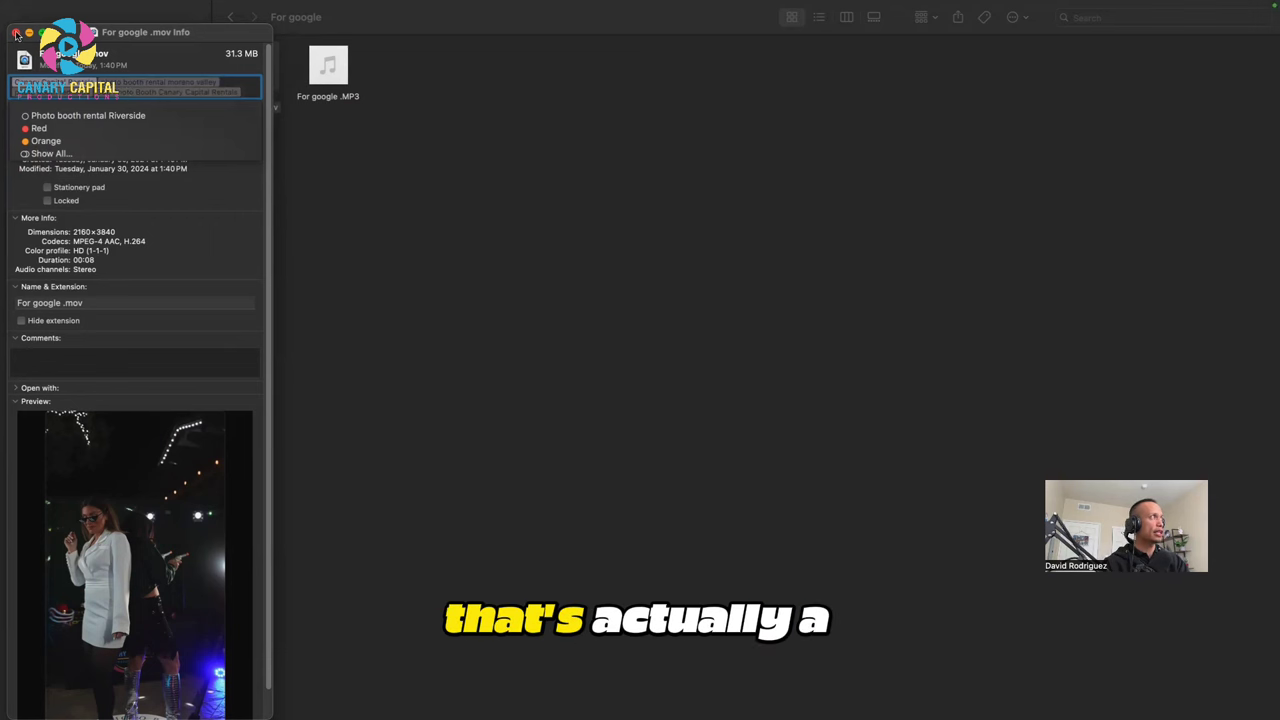
{"action": "left_click", "coordinate": [16, 33]}
{"action": "left_click", "coordinate": [280, 184]}
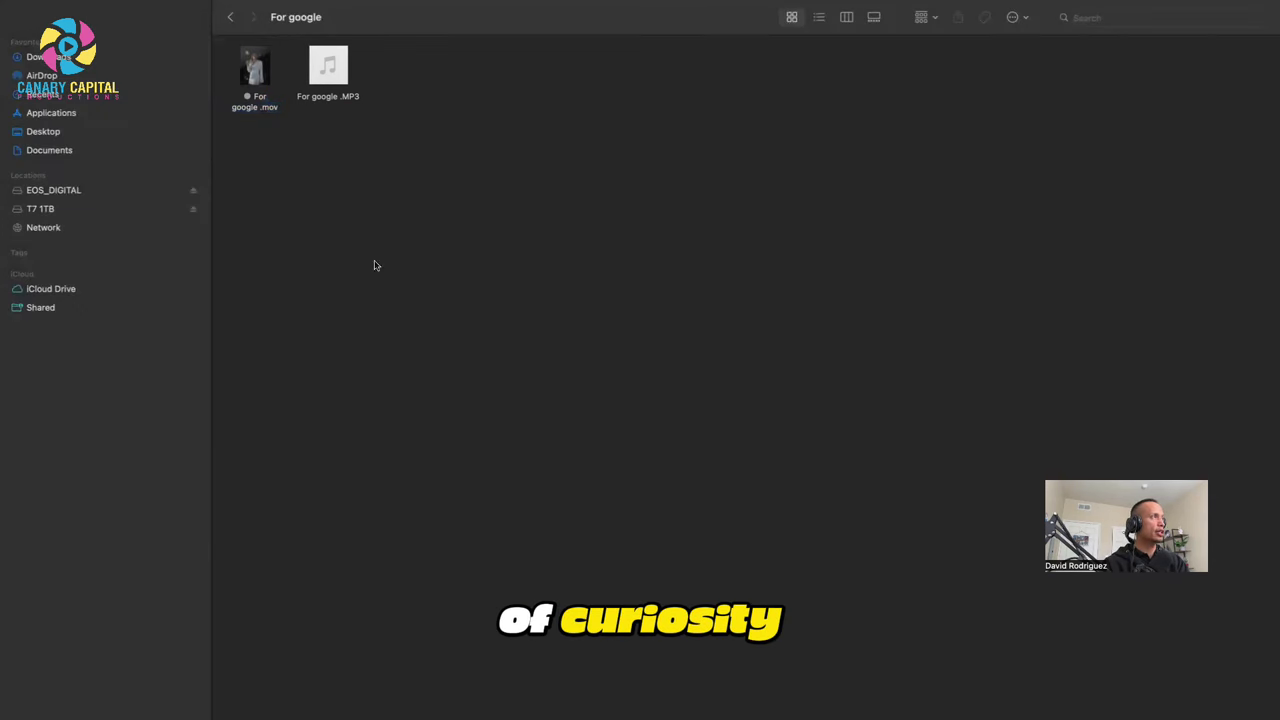
In a new Chrome tab, search Google for 'canary capital rental'.
{"action": "mouse_move", "coordinate": [596, 700]}
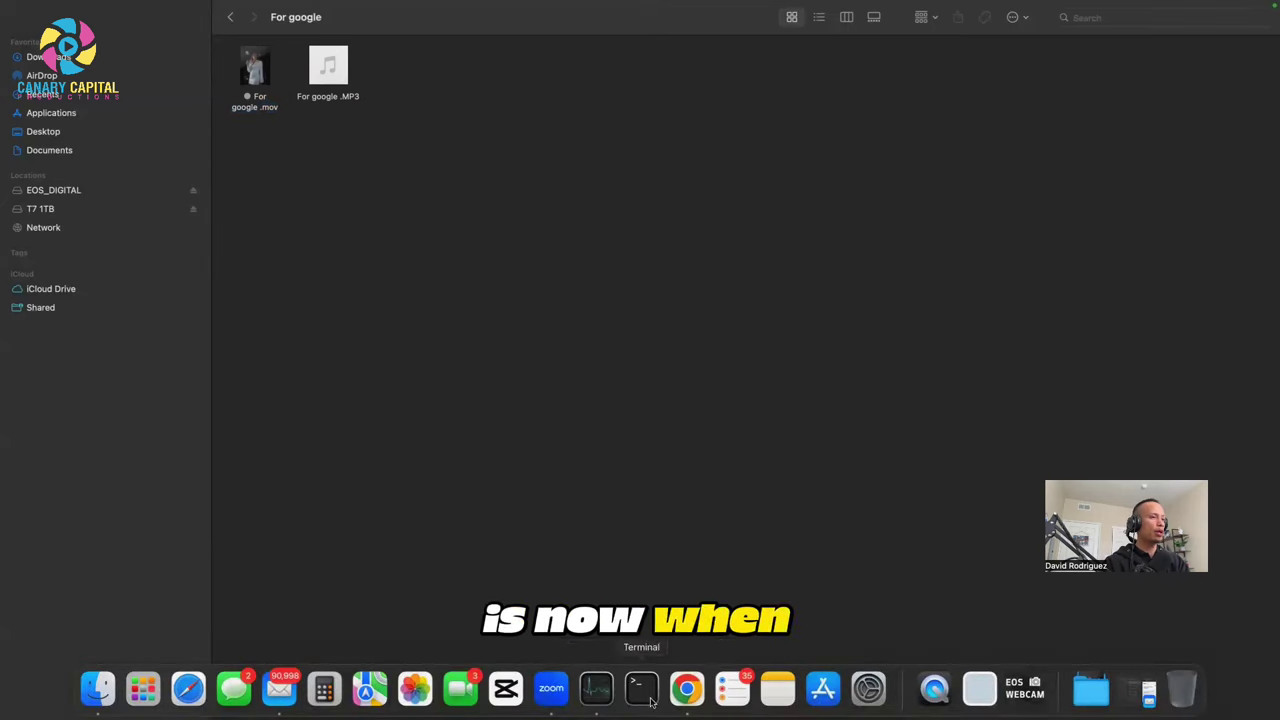
{"action": "left_click", "coordinate": [687, 700]}
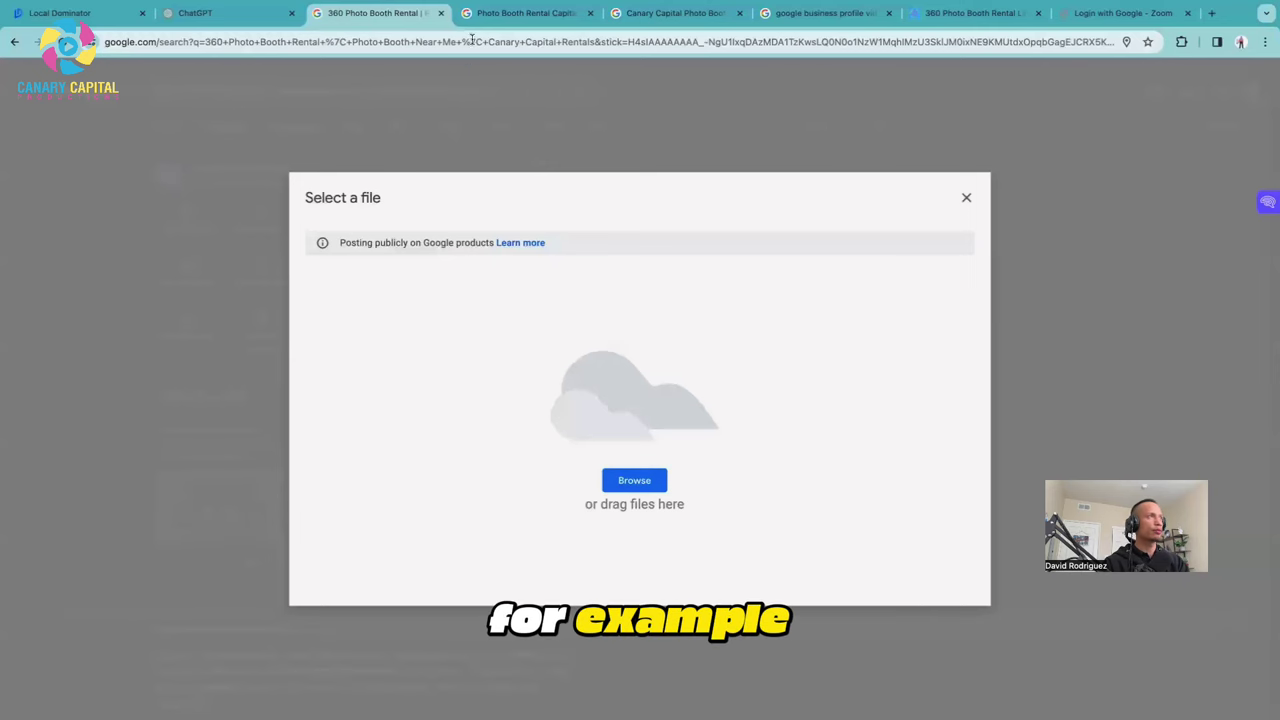
{"action": "left_click", "coordinate": [1210, 14]}
{"action": "left_click", "coordinate": [600, 268]}
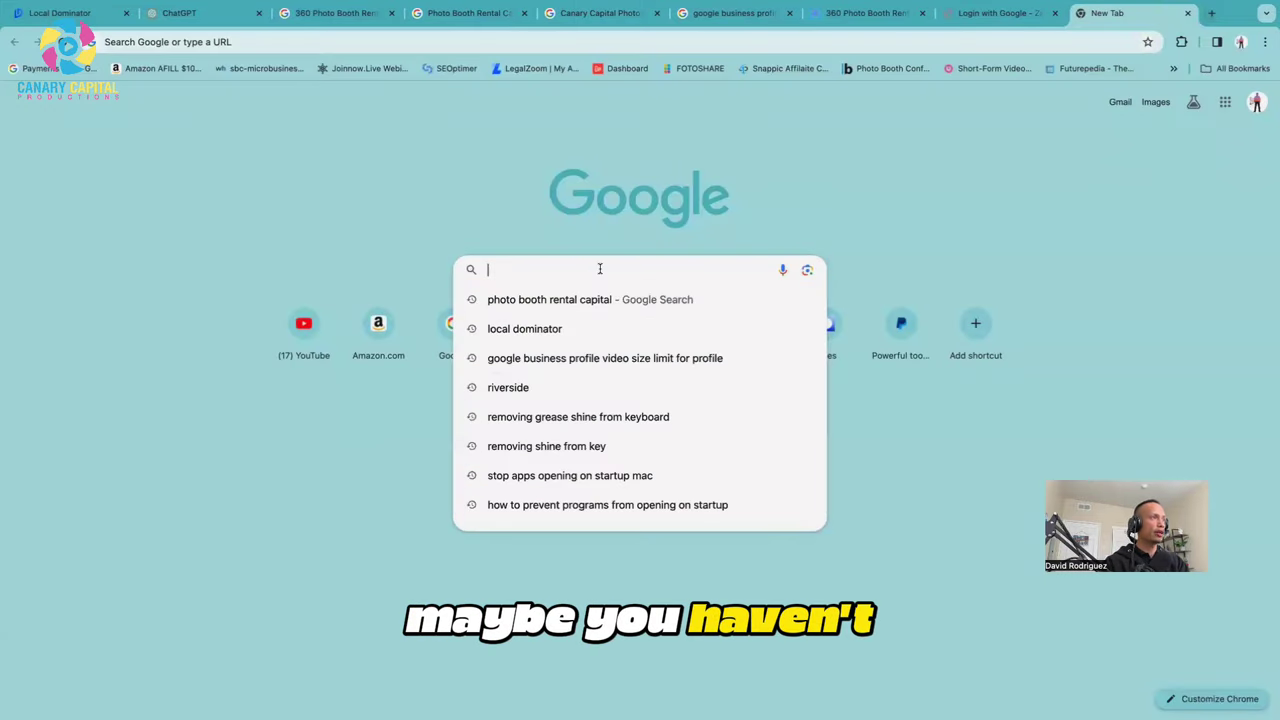
{"action": "type", "text": "canary capy"}
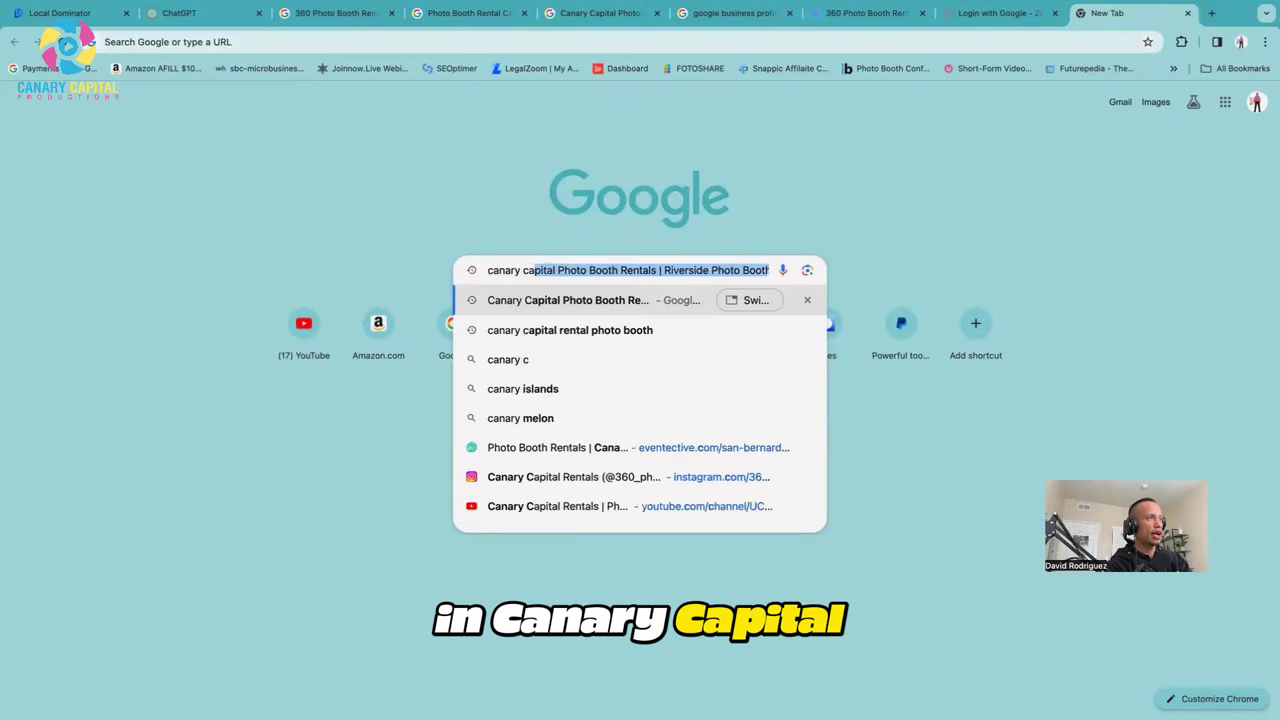
{"action": "key", "text": "BackSpace"}
{"action": "key", "text": "BackSpace"}
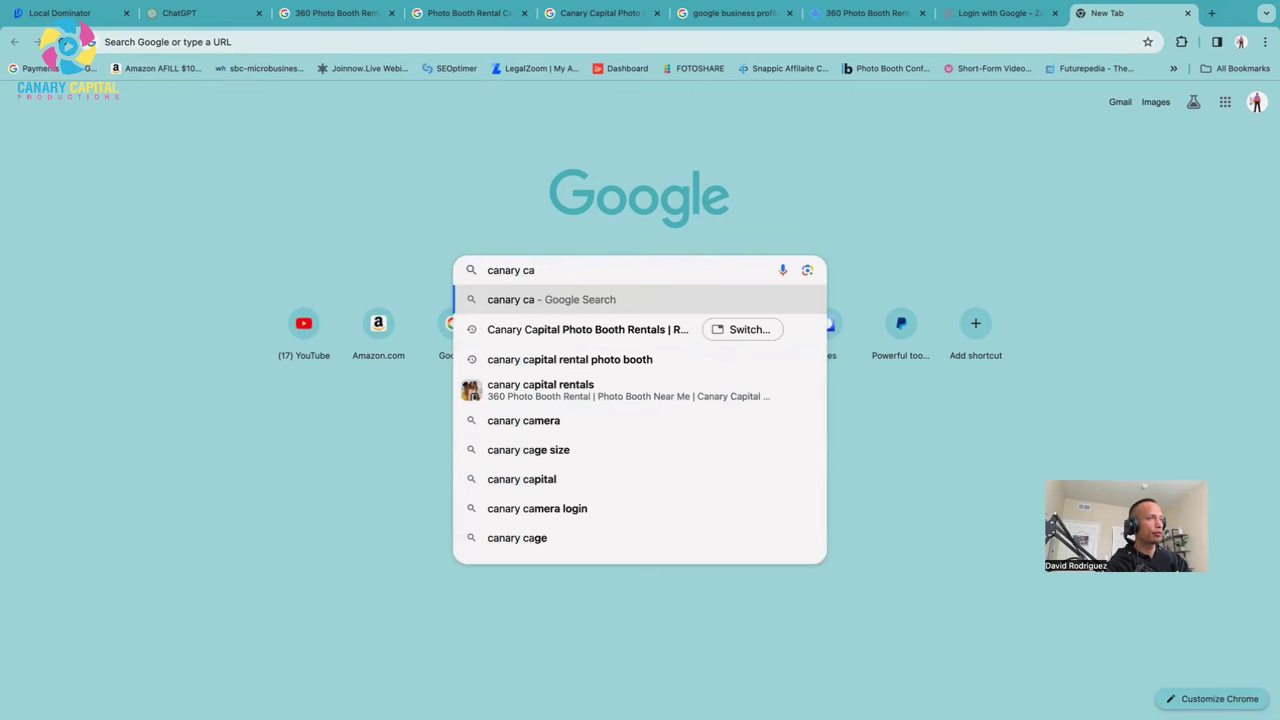
{"action": "type", "text": "c"}
{"action": "key", "text": "BackSpace"}
{"action": "type", "text": "pit"}
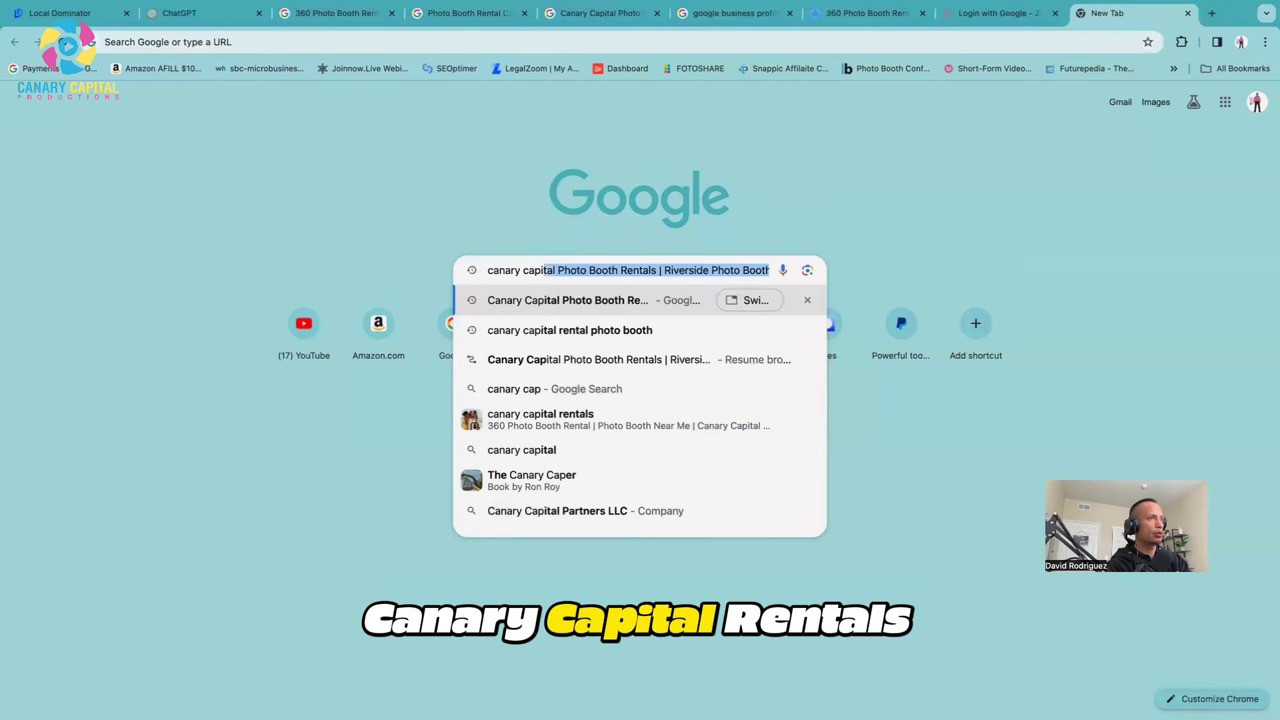
{"action": "type", "text": "al rental"}
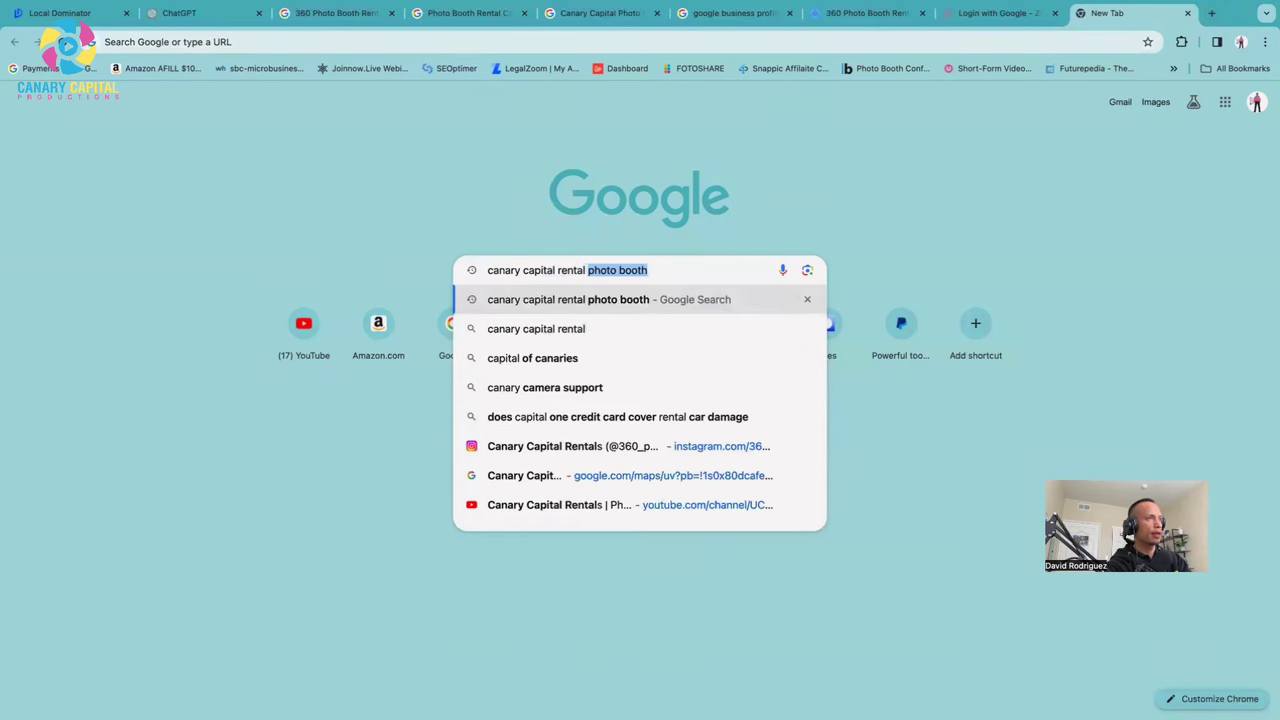
{"action": "key", "text": "BackSpace"}
{"action": "key", "text": "Return"}
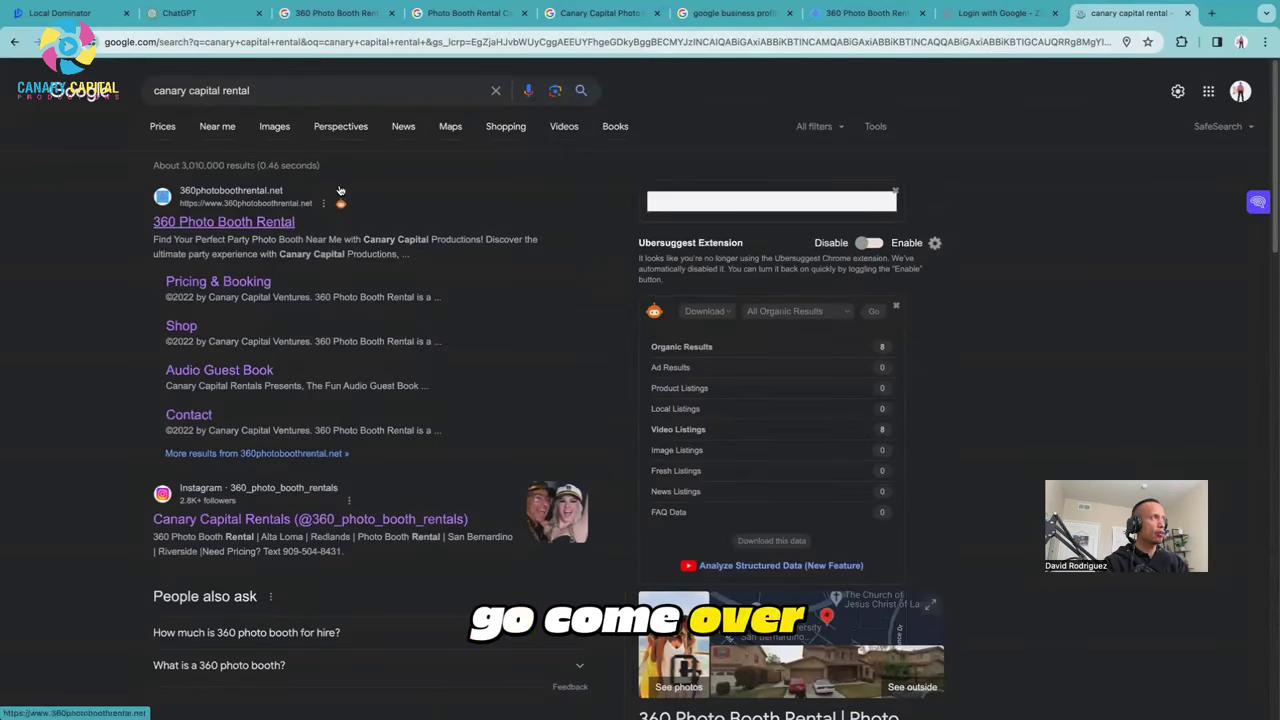
Browse the image results, then refine the query to 'canary capital rentals'.
{"action": "left_click", "coordinate": [280, 131]}
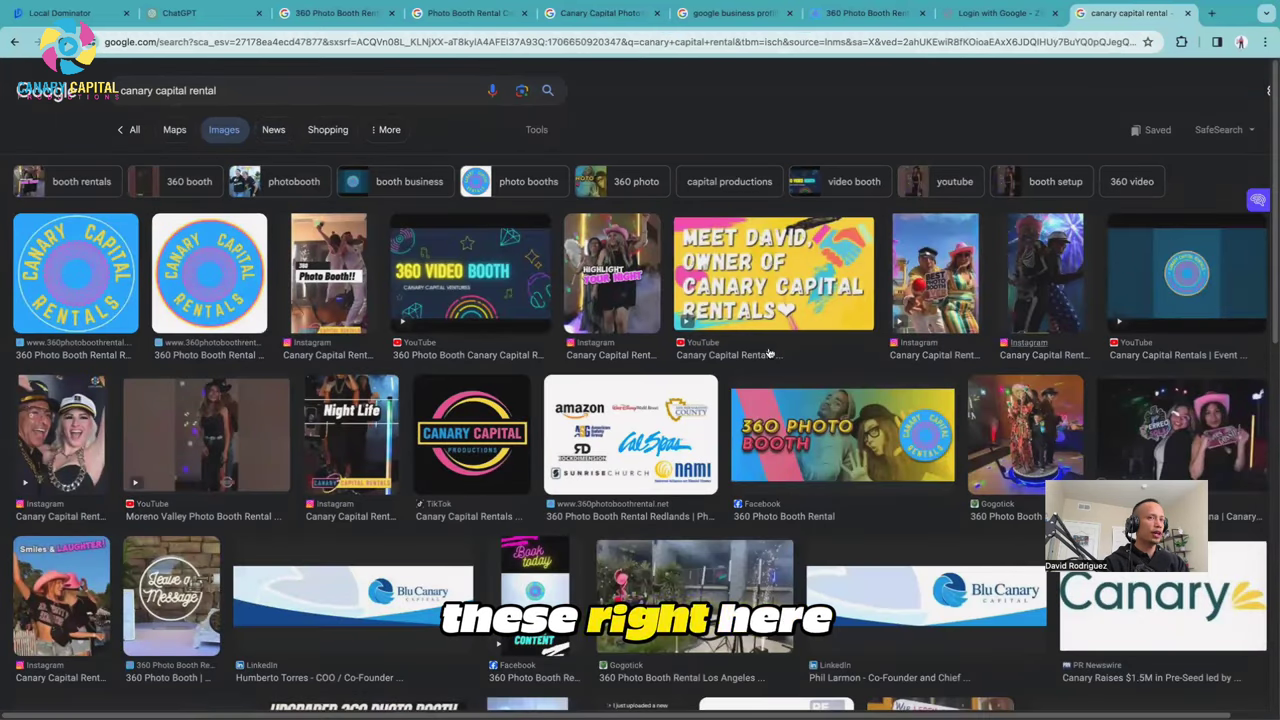
{"action": "scroll", "coordinate": [773, 343], "scroll_direction": "down", "scroll_amount": 1}
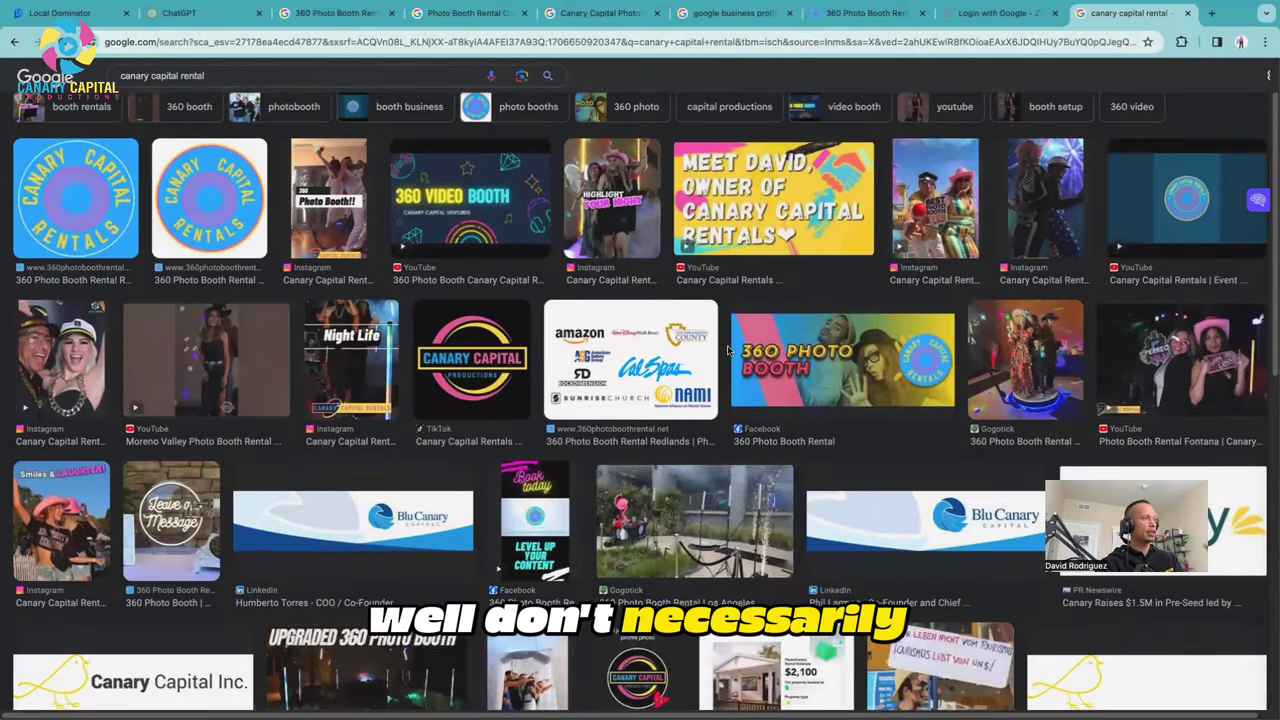
{"action": "scroll", "coordinate": [723, 357], "scroll_direction": "up", "scroll_amount": 1}
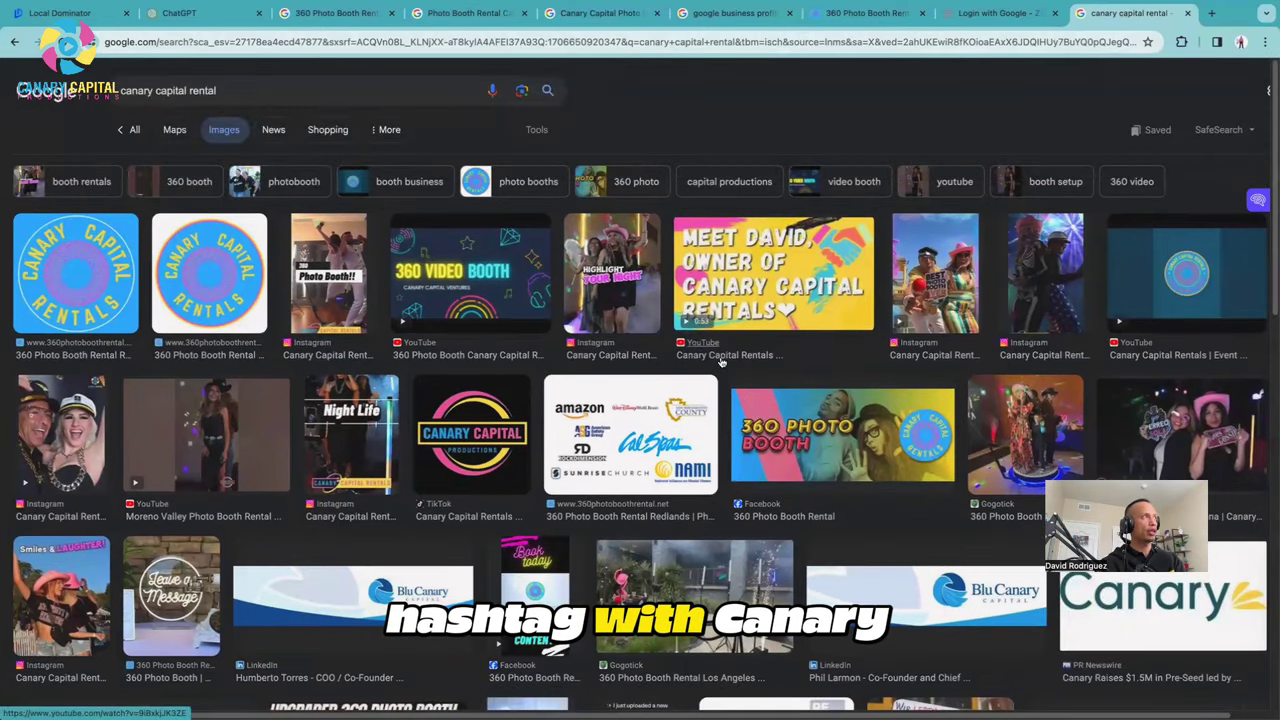
{"action": "scroll", "coordinate": [712, 355], "scroll_direction": "down", "scroll_amount": 1}
{"action": "scroll", "coordinate": [700, 349], "scroll_direction": "down", "scroll_amount": 5}
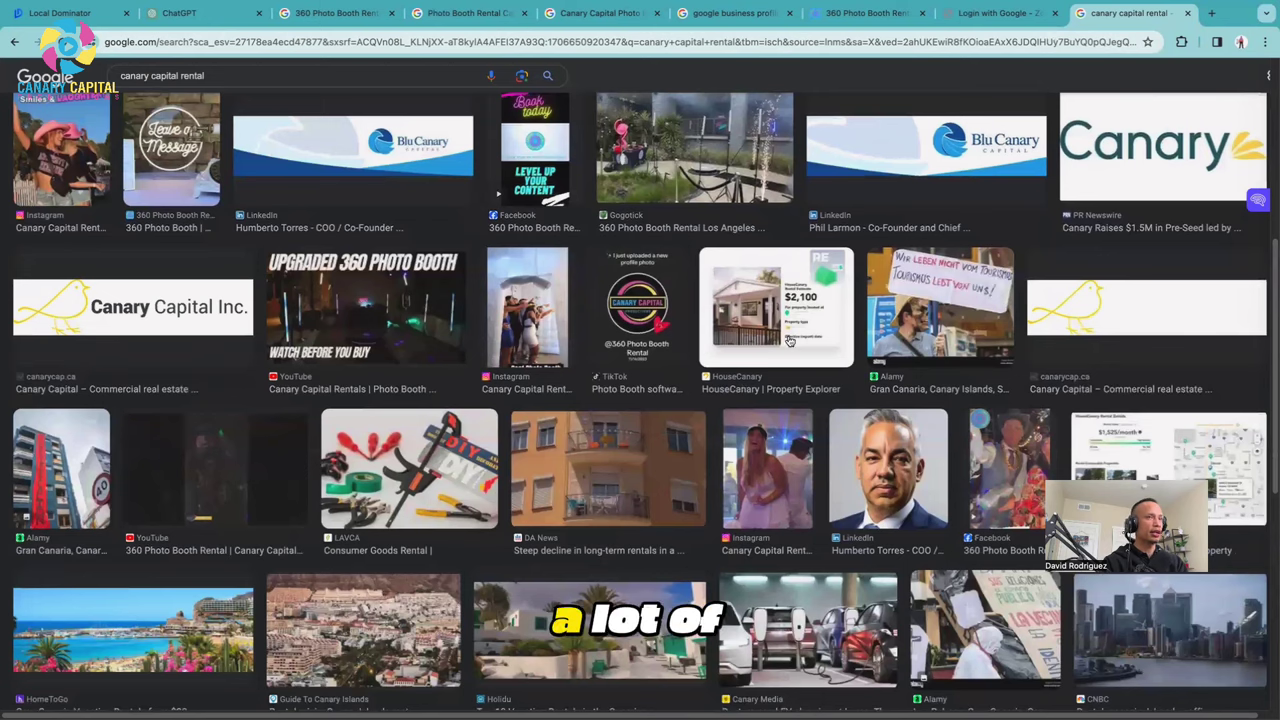
{"action": "scroll", "coordinate": [789, 341], "scroll_direction": "down", "scroll_amount": 2}
{"action": "scroll", "coordinate": [970, 325], "scroll_direction": "down", "scroll_amount": 3}
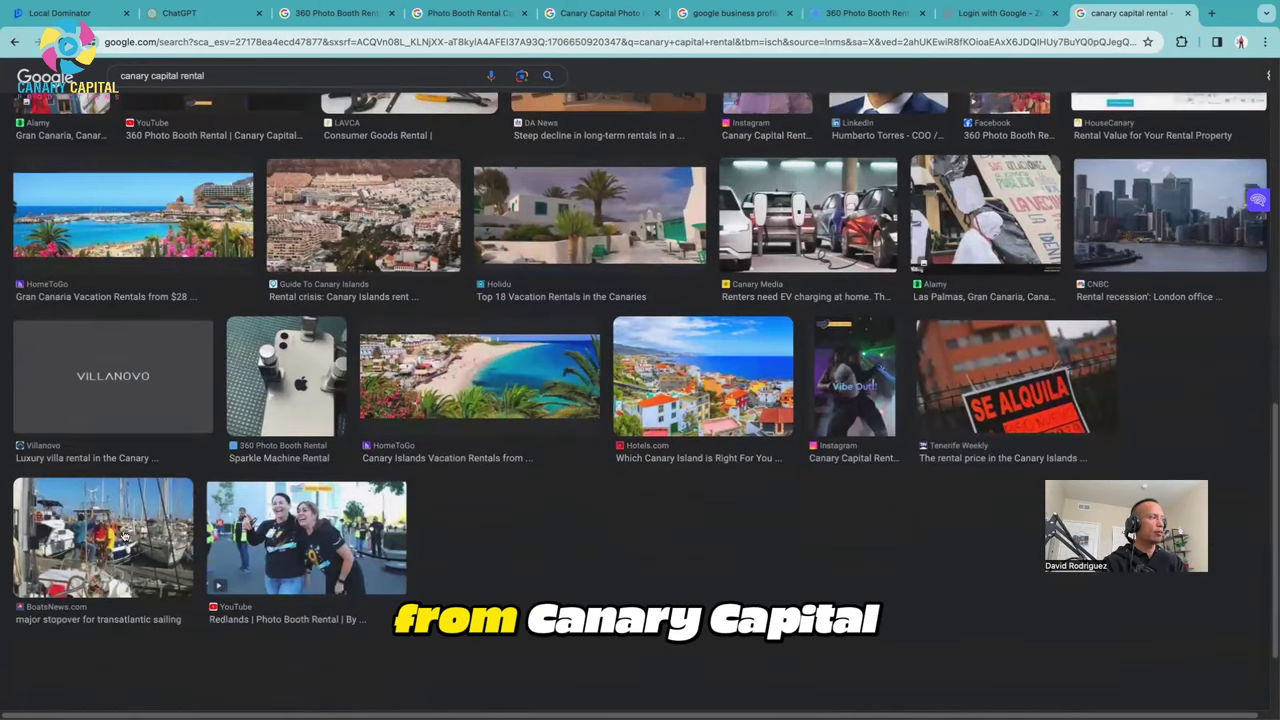
{"action": "scroll", "coordinate": [300, 555], "scroll_direction": "up", "scroll_amount": 6}
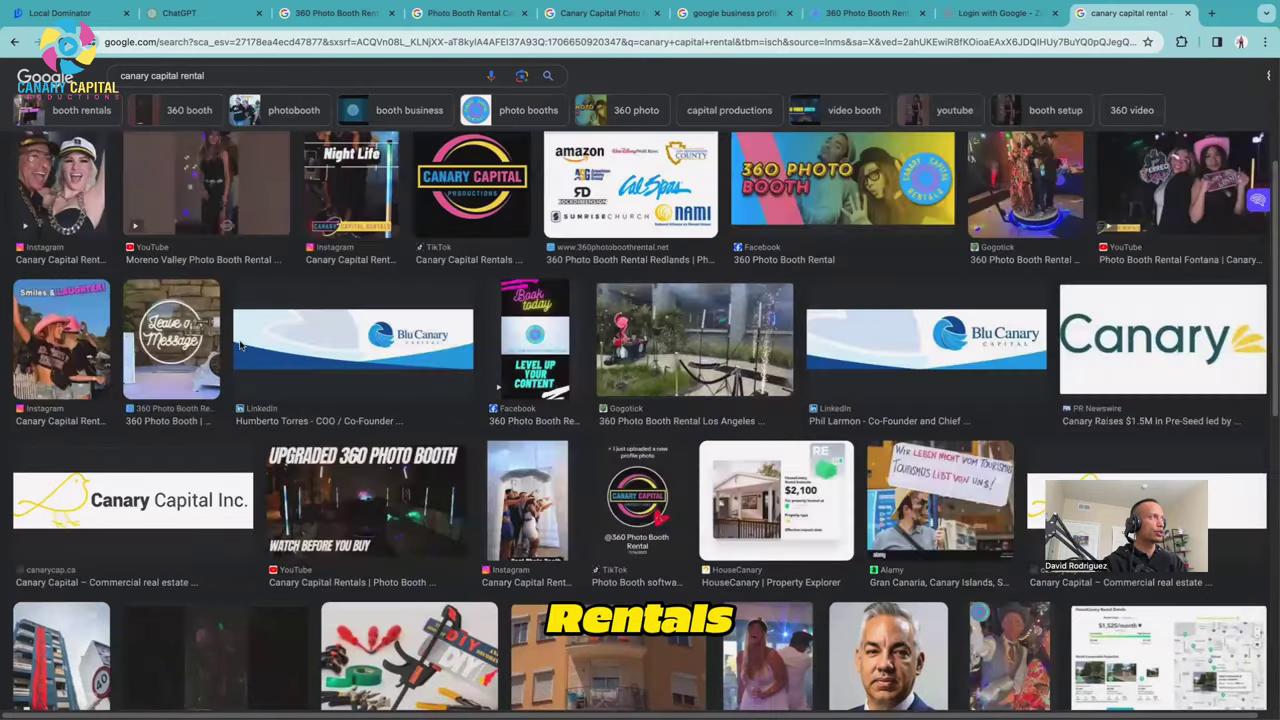
{"action": "scroll", "coordinate": [281, 93], "scroll_direction": "up", "scroll_amount": 3}
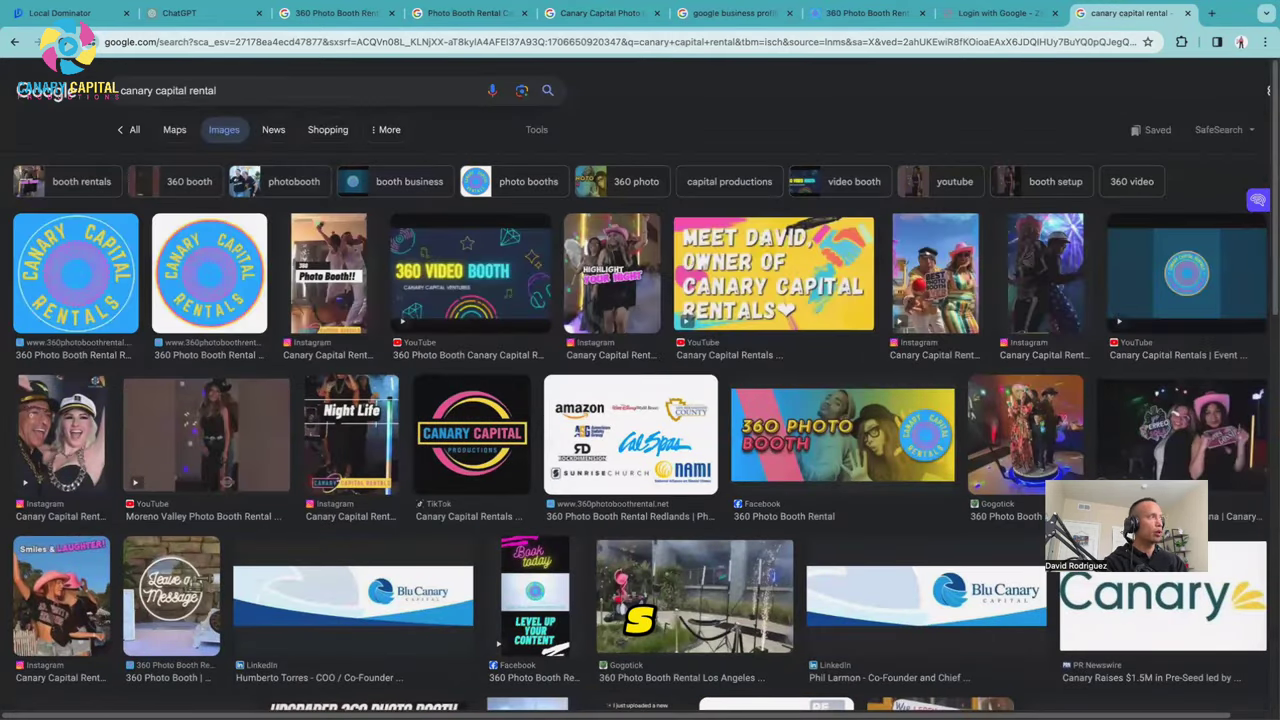
{"action": "left_click", "coordinate": [281, 90]}
{"action": "type", "text": "s"}
{"action": "key", "text": "Return"}
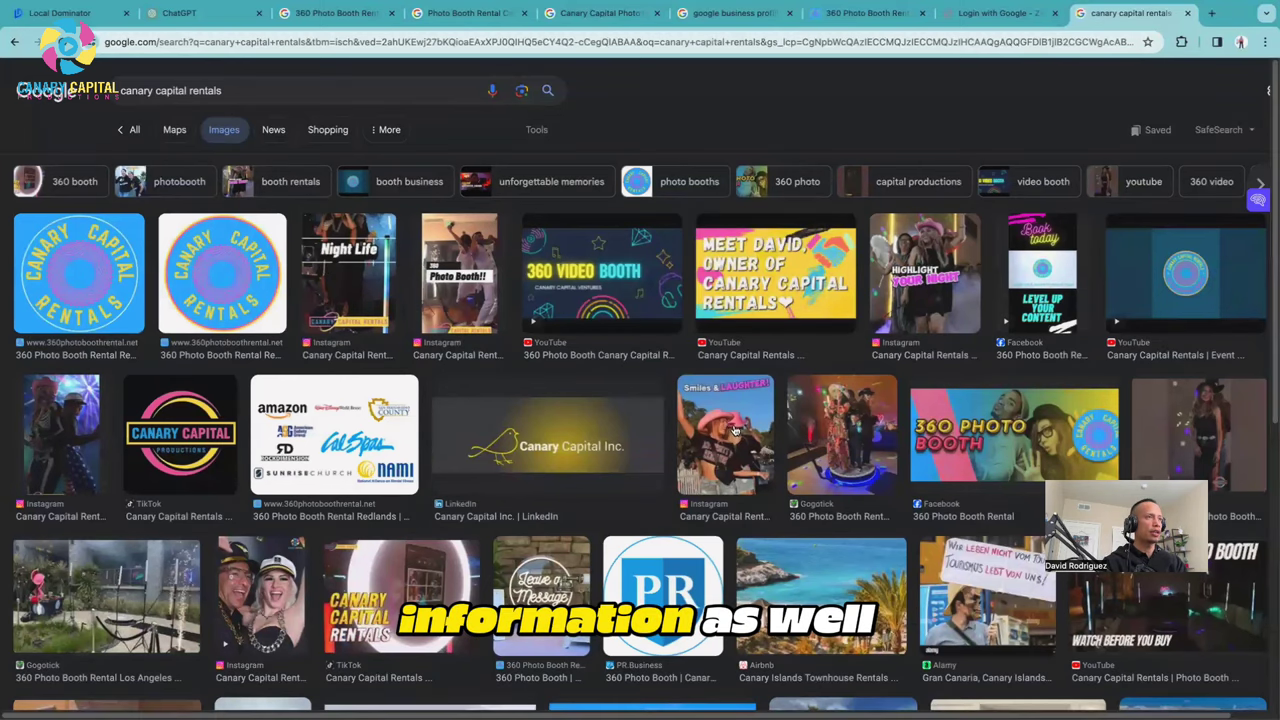
Attach For google.mov from Downloads > For google to the update post.
{"action": "left_click", "coordinate": [1006, 17]}
{"action": "left_click", "coordinate": [860, 18]}
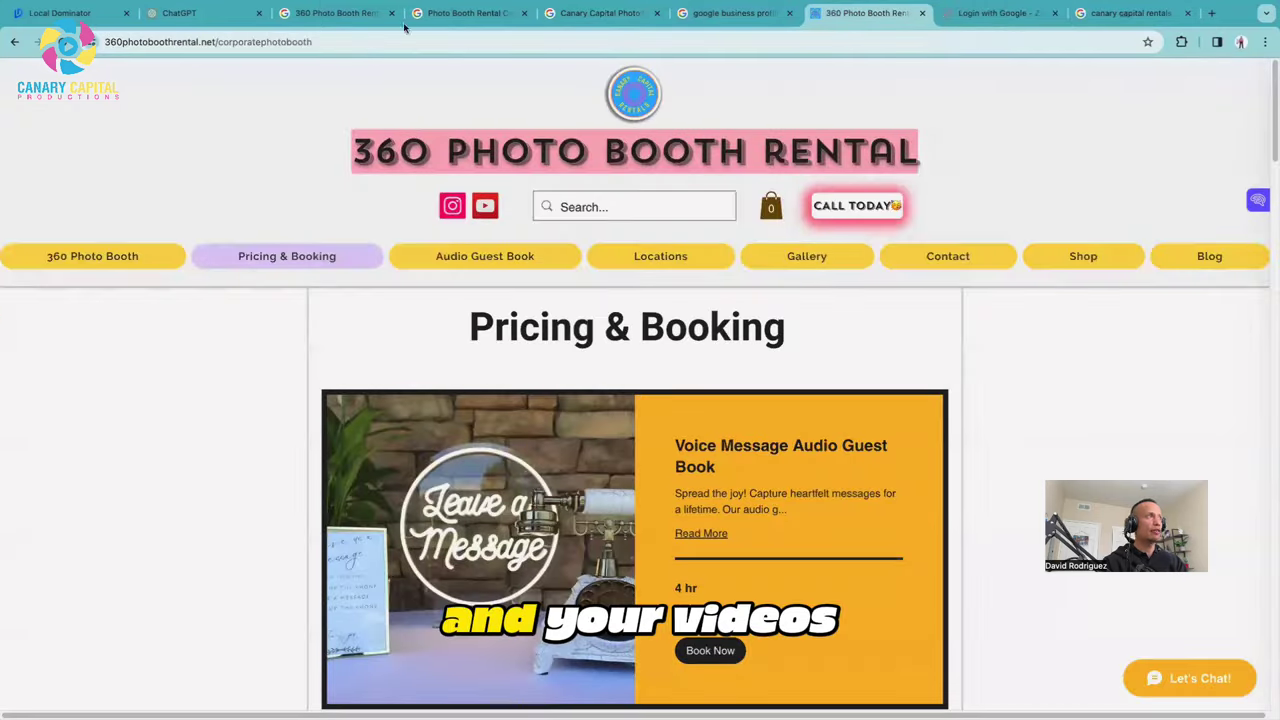
{"action": "left_click", "coordinate": [200, 13]}
{"action": "left_click", "coordinate": [335, 13]}
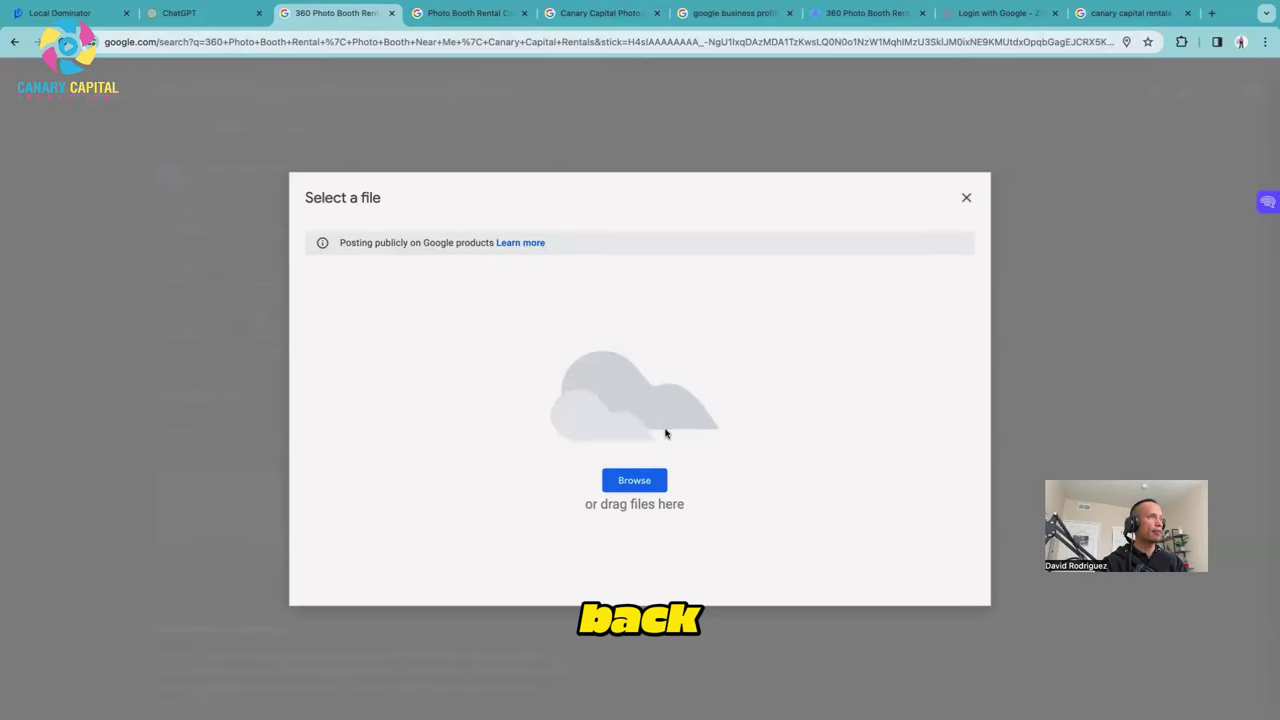
{"action": "left_click", "coordinate": [645, 484]}
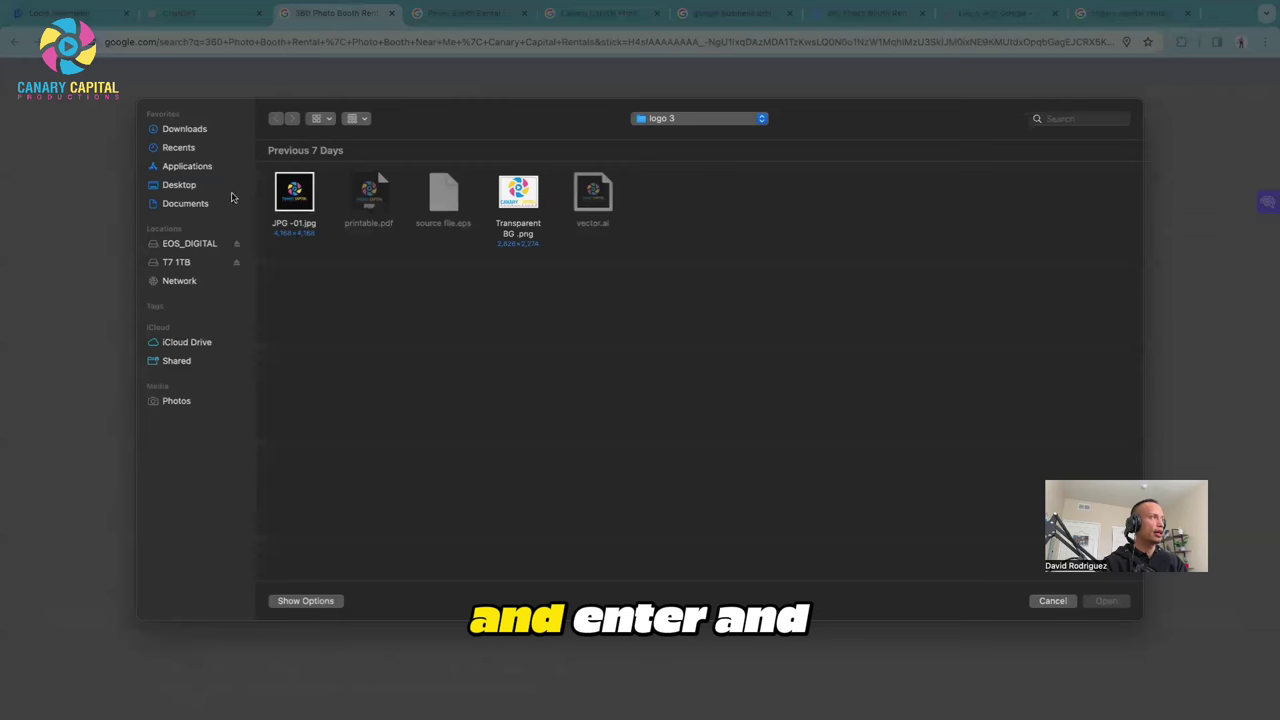
{"action": "left_click", "coordinate": [184, 129]}
{"action": "double_click", "coordinate": [368, 192]}
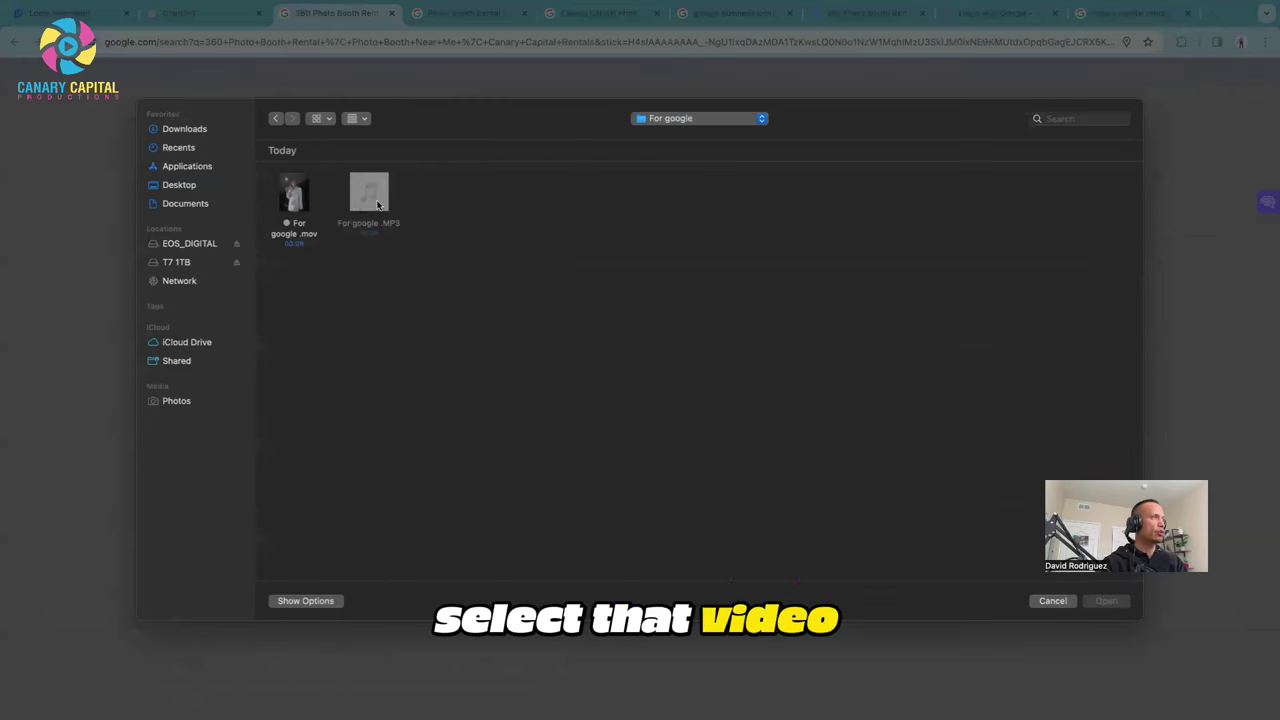
{"action": "double_click", "coordinate": [290, 210]}
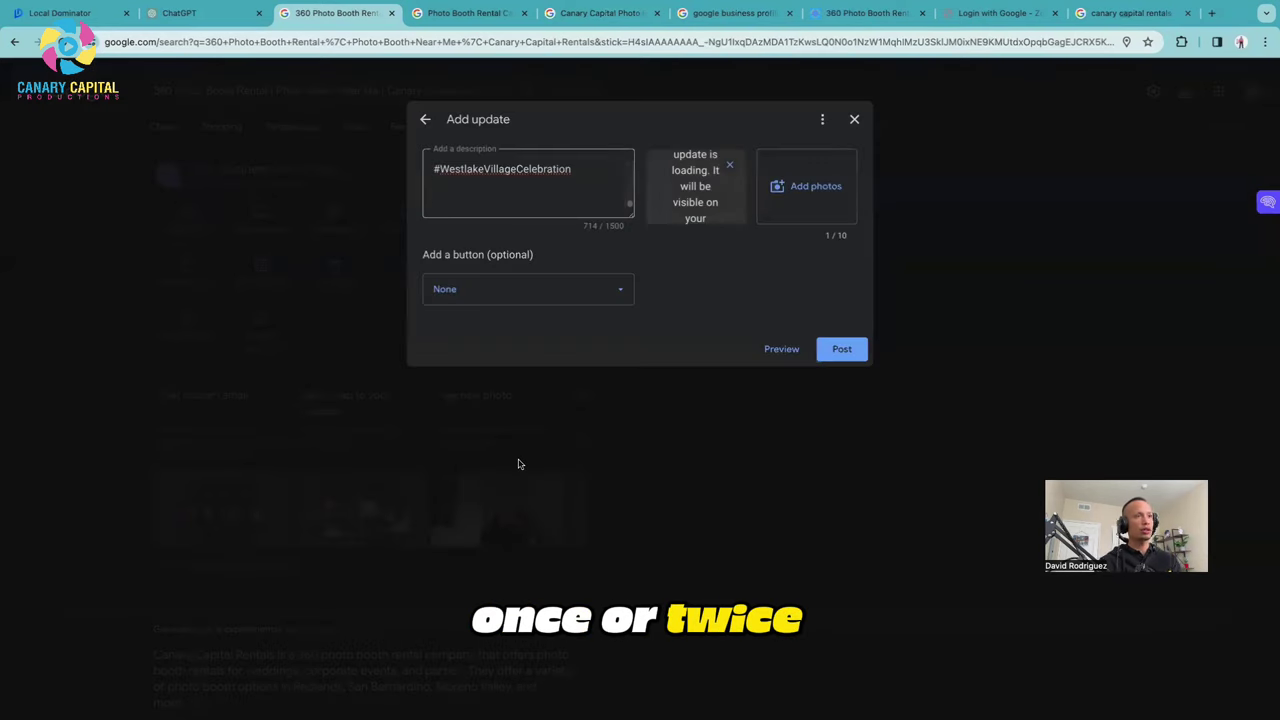
Set the update's button to Learn more, after briefly trying Call now.
{"action": "left_click", "coordinate": [567, 293]}
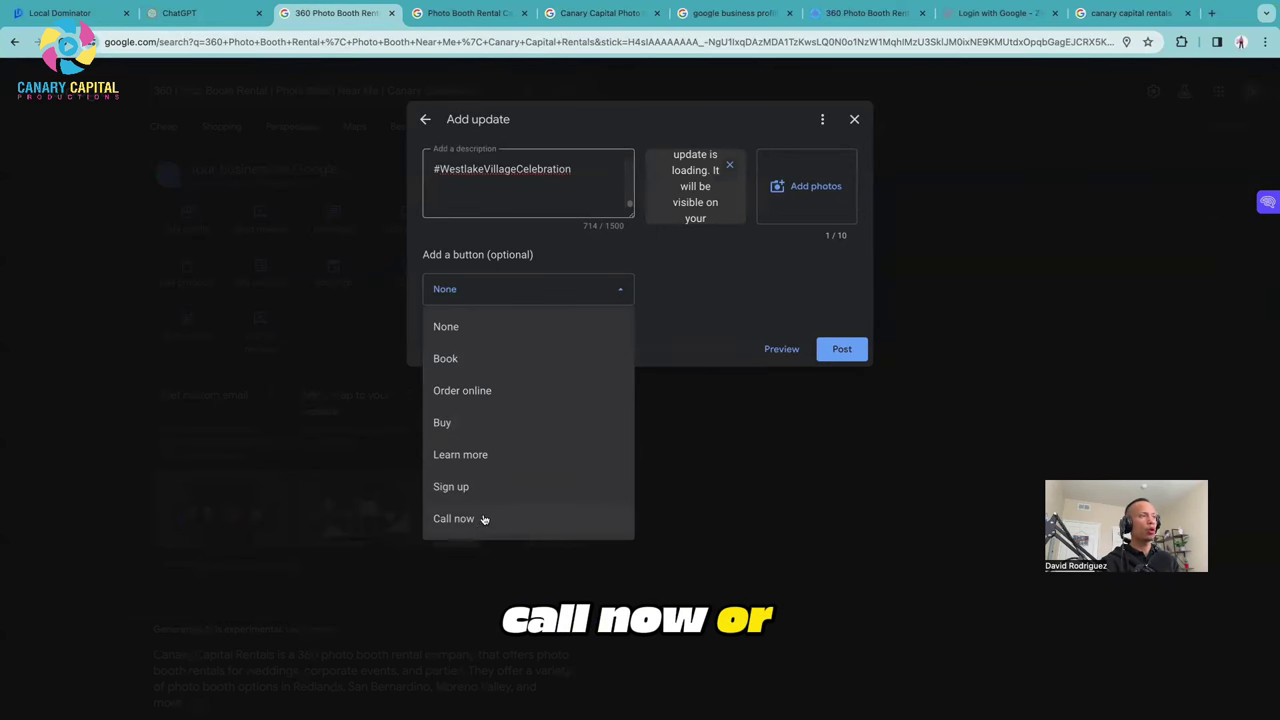
{"action": "left_click", "coordinate": [491, 462]}
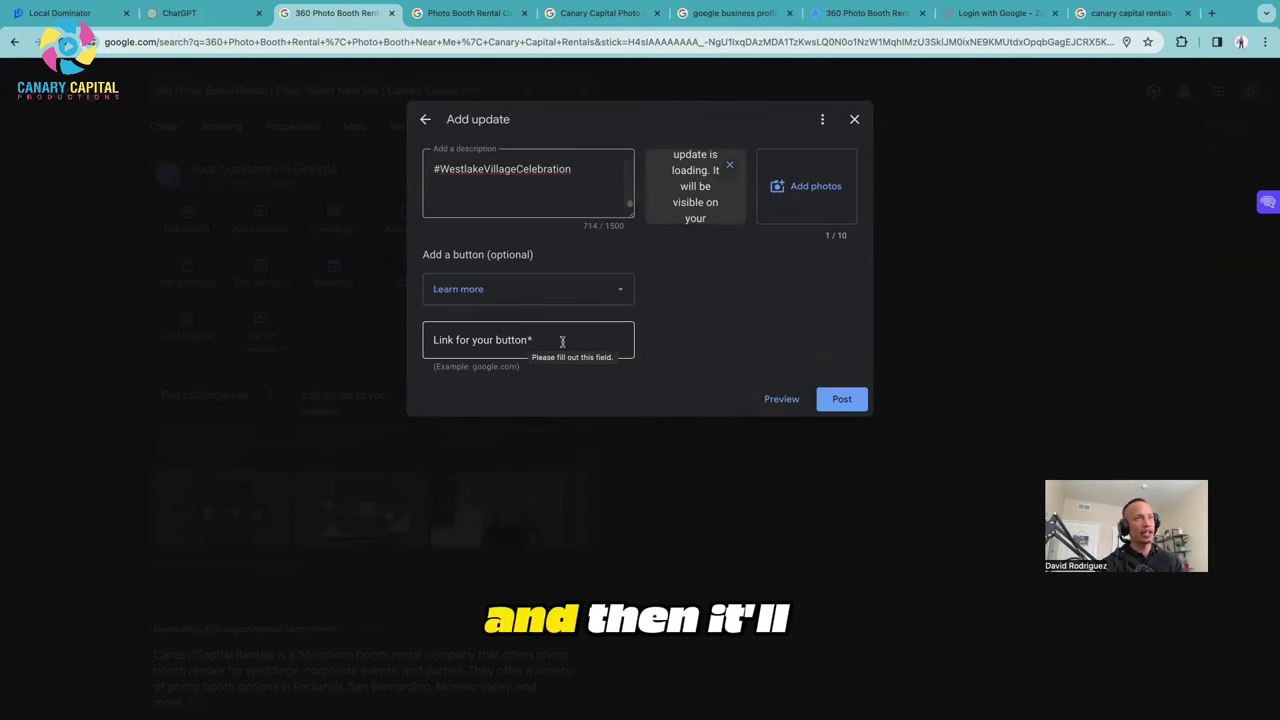
{"action": "left_click", "coordinate": [531, 294]}
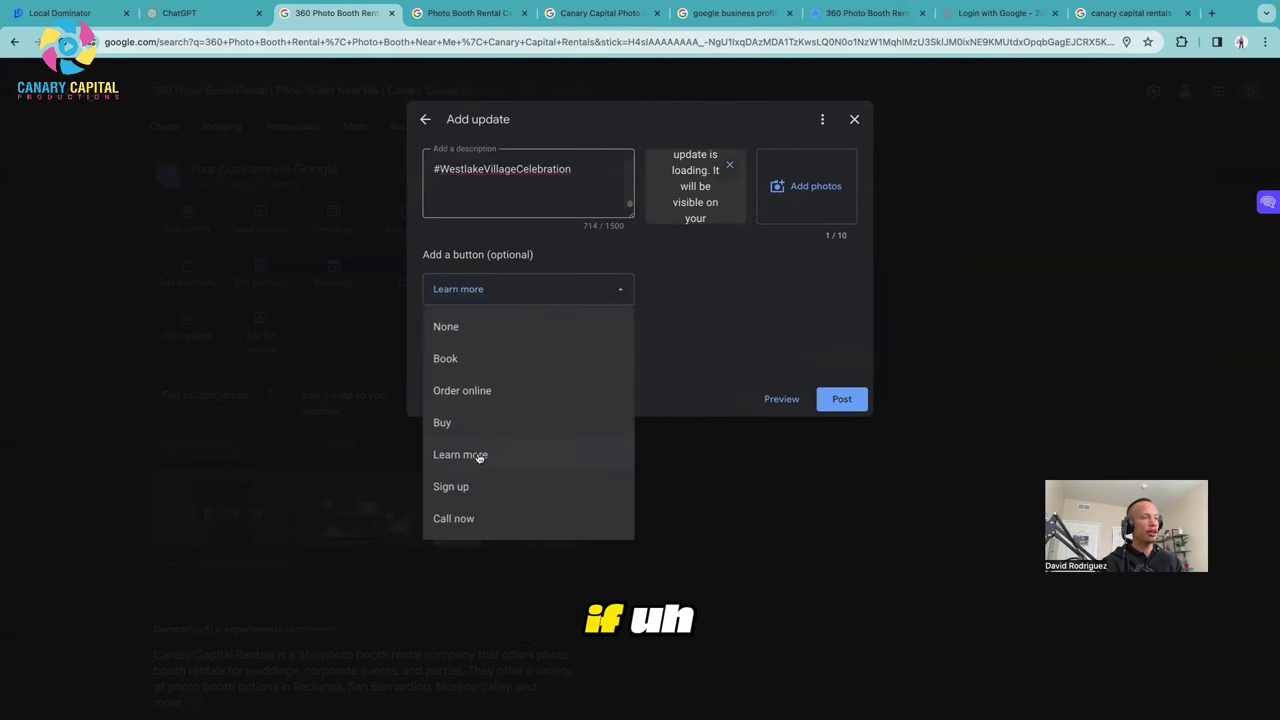
{"action": "left_click", "coordinate": [471, 524]}
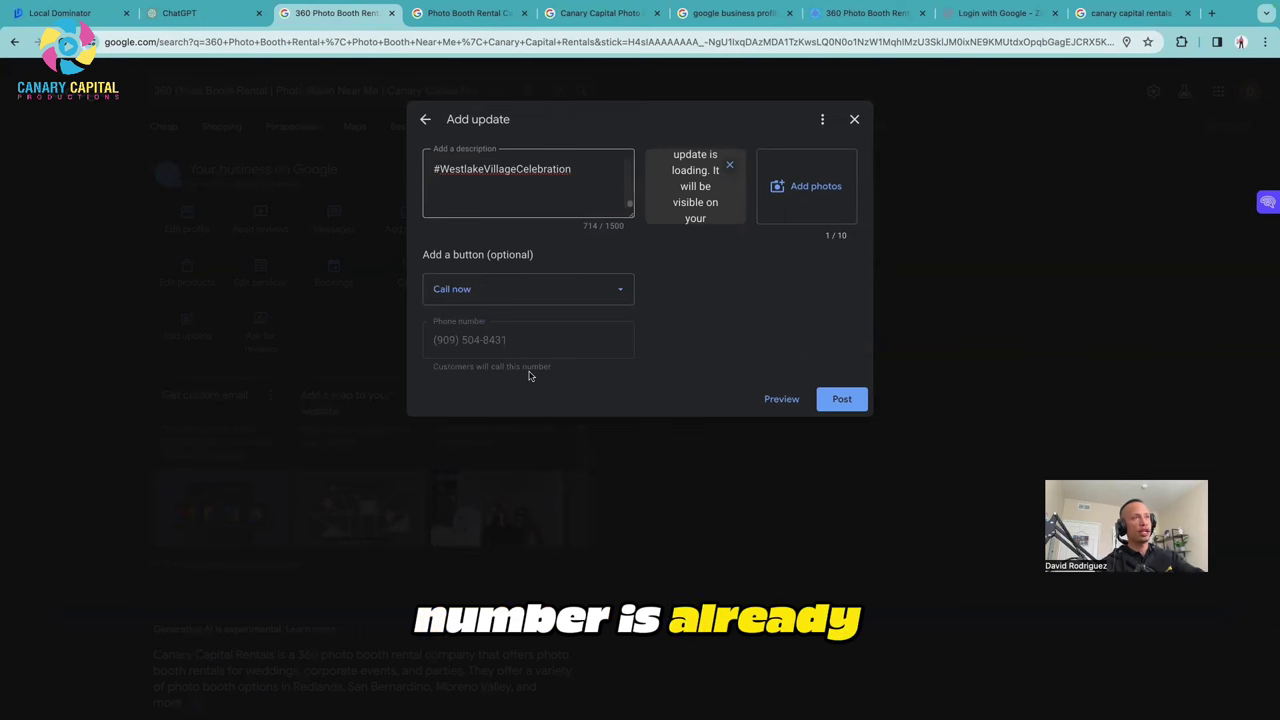
{"action": "left_click", "coordinate": [559, 300]}
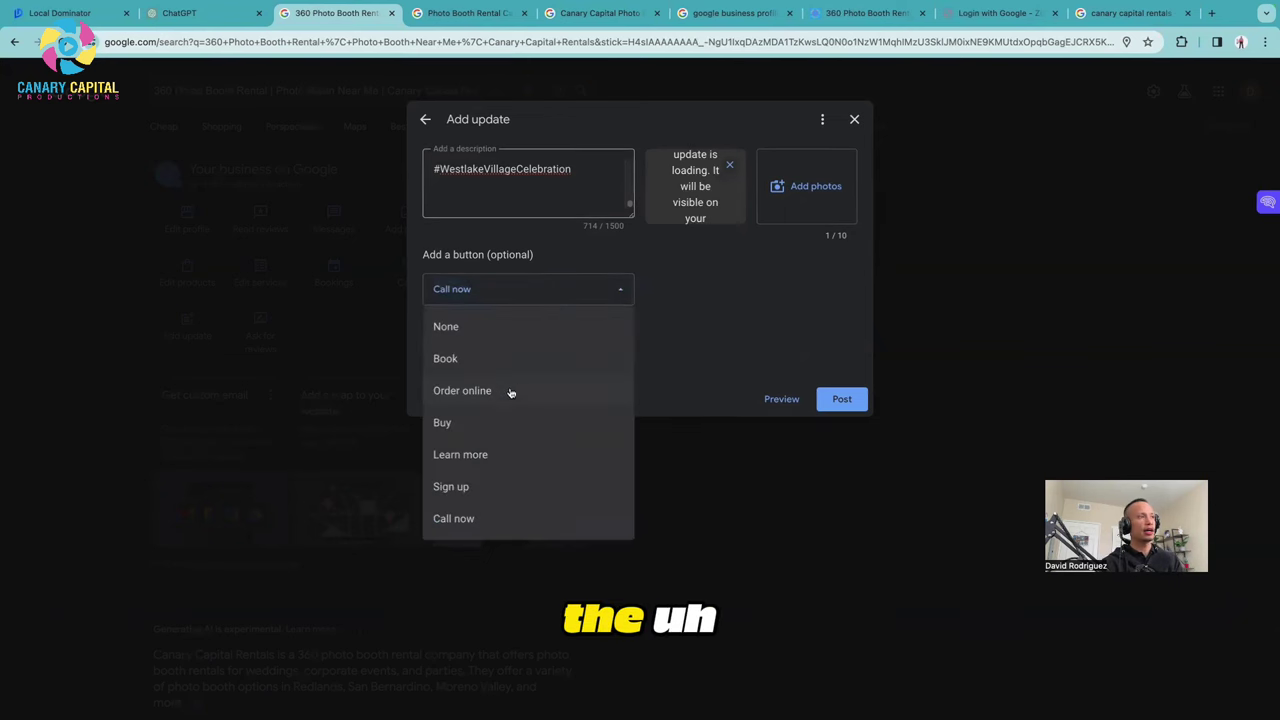
{"action": "left_click", "coordinate": [502, 455]}
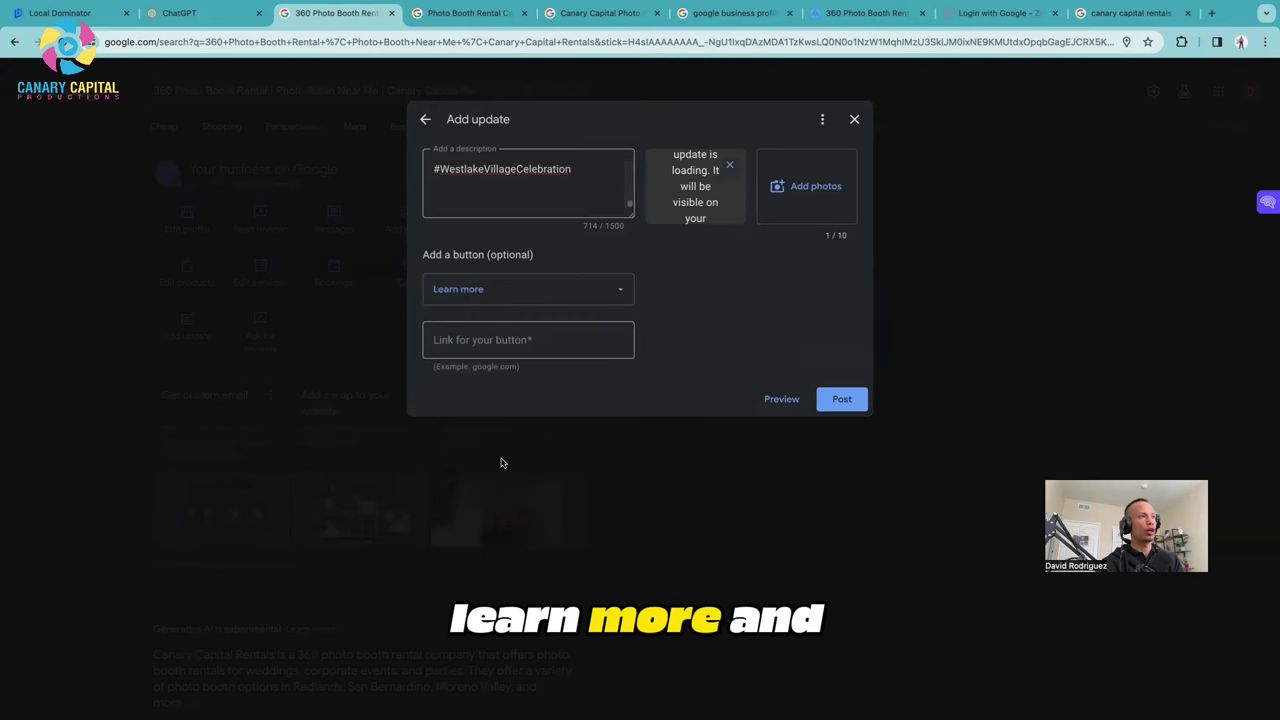
{"action": "left_click", "coordinate": [548, 355]}
Copy the booth website pricing page's address for the button link.
{"action": "left_click", "coordinate": [846, 13]}
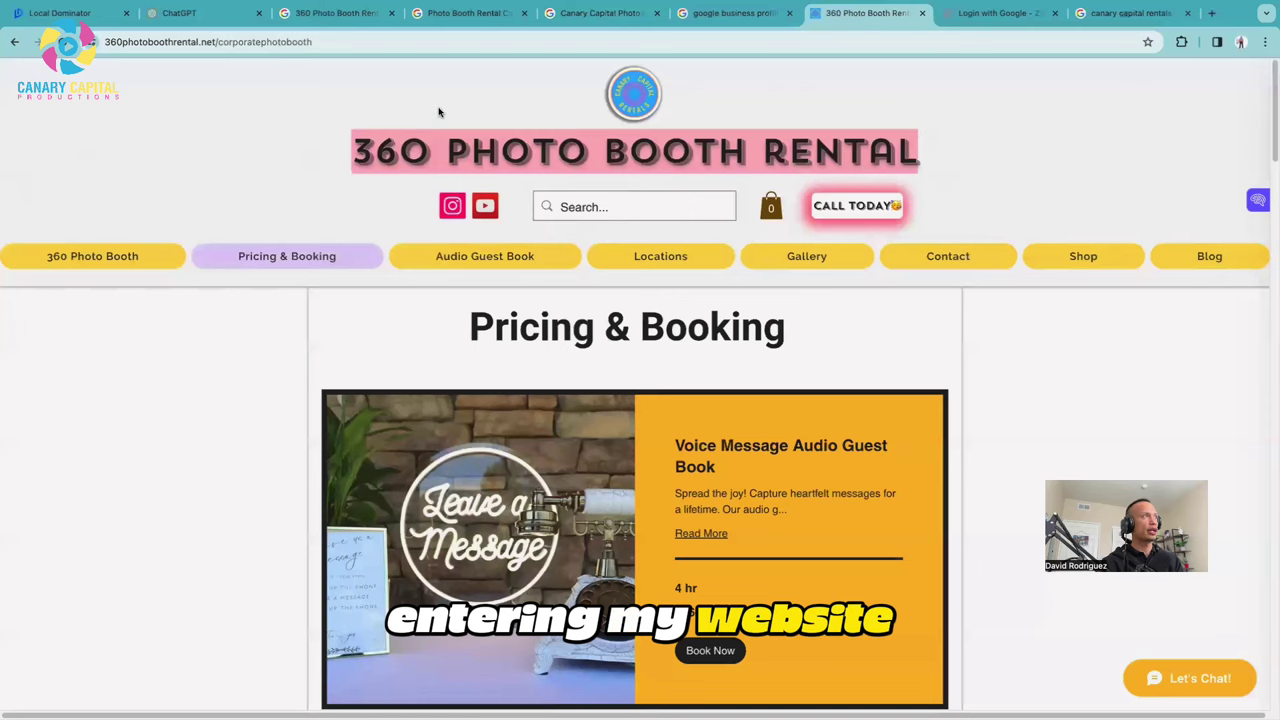
{"action": "left_click", "coordinate": [314, 45]}
{"action": "right_click", "coordinate": [314, 45]}
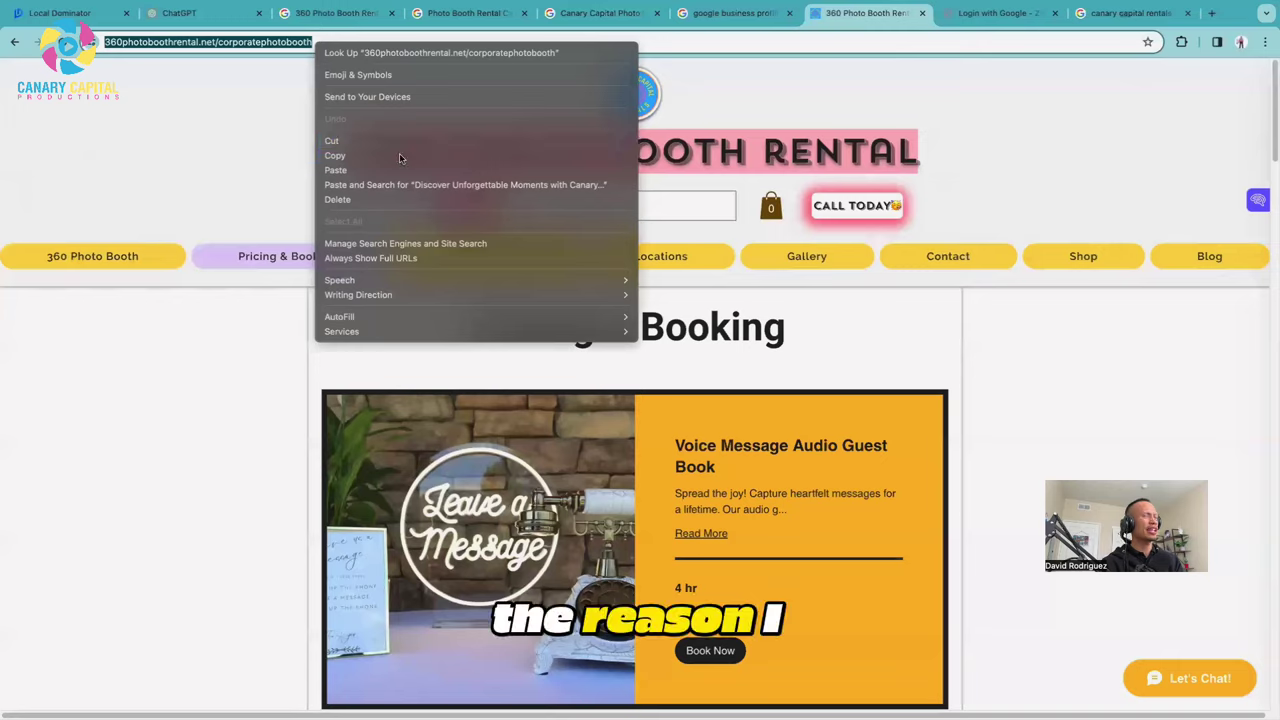
{"action": "left_click", "coordinate": [399, 153]}
{"action": "left_click", "coordinate": [722, 13]}
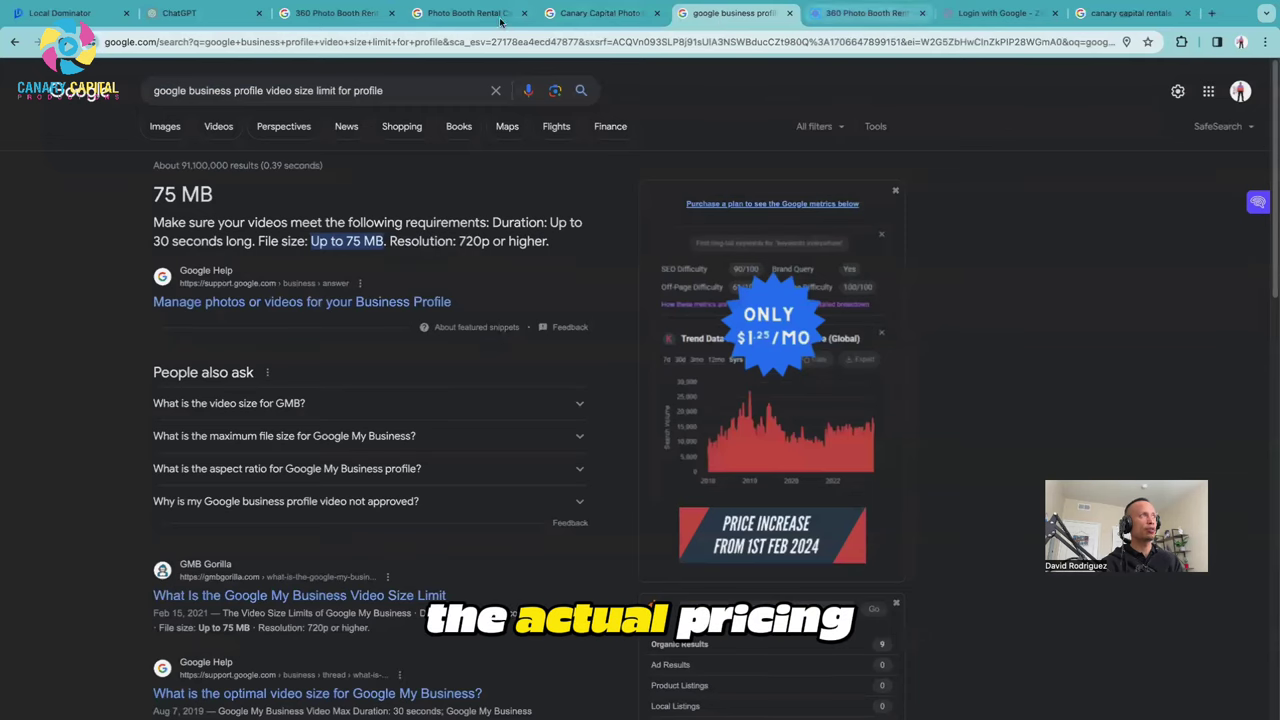
Open the 360 Photo Booth Rental listing and play its newest Updates video.
{"action": "left_click", "coordinate": [333, 13]}
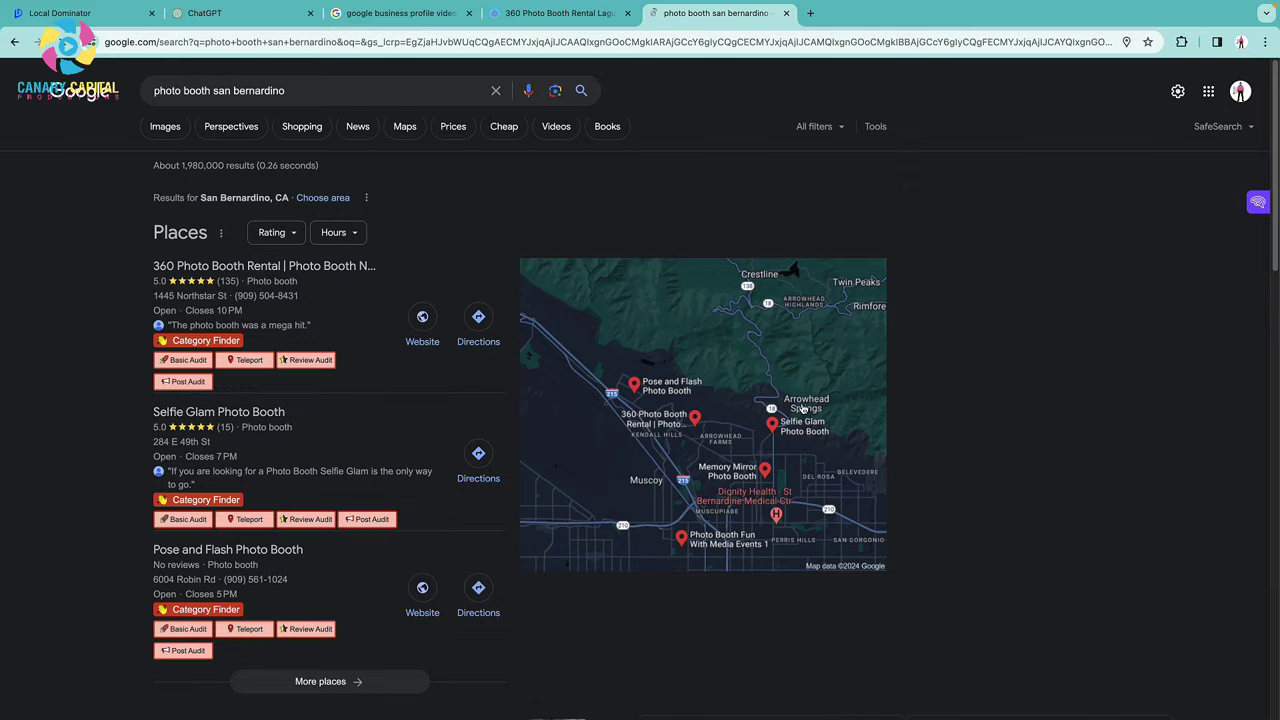
{"action": "scroll", "coordinate": [293, 447], "scroll_direction": "down", "scroll_amount": 1}
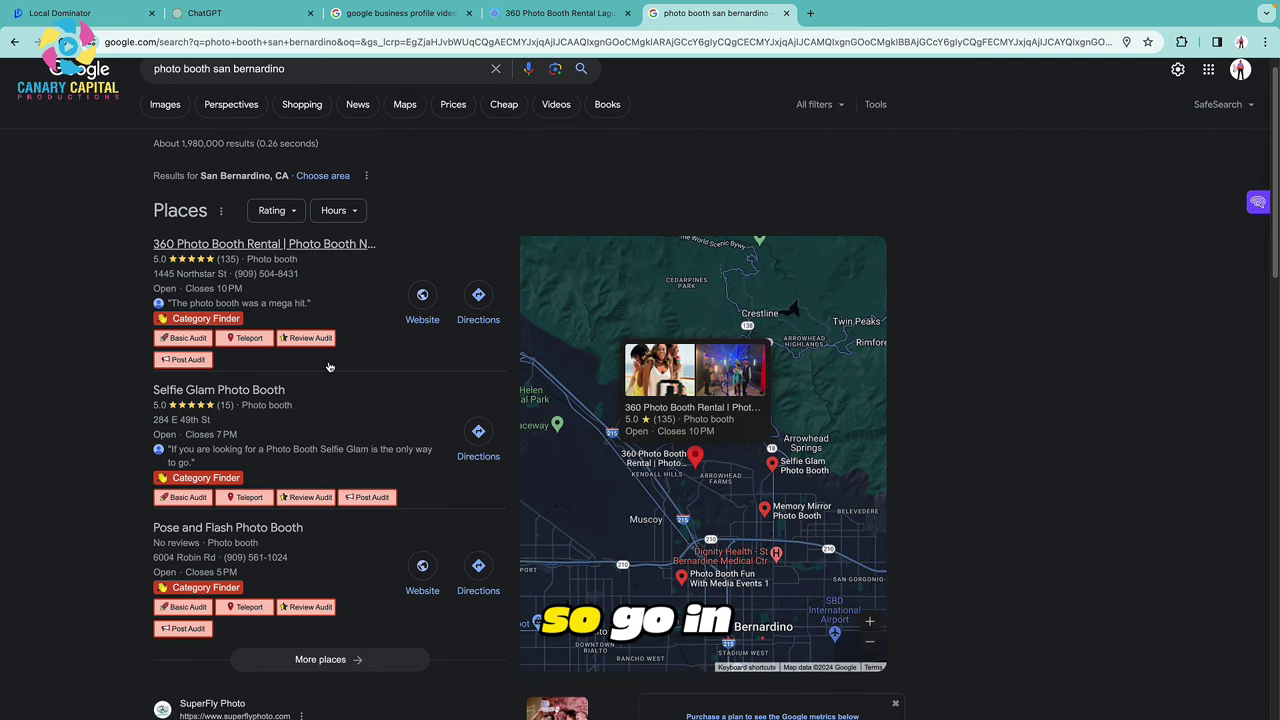
{"action": "left_click", "coordinate": [350, 245]}
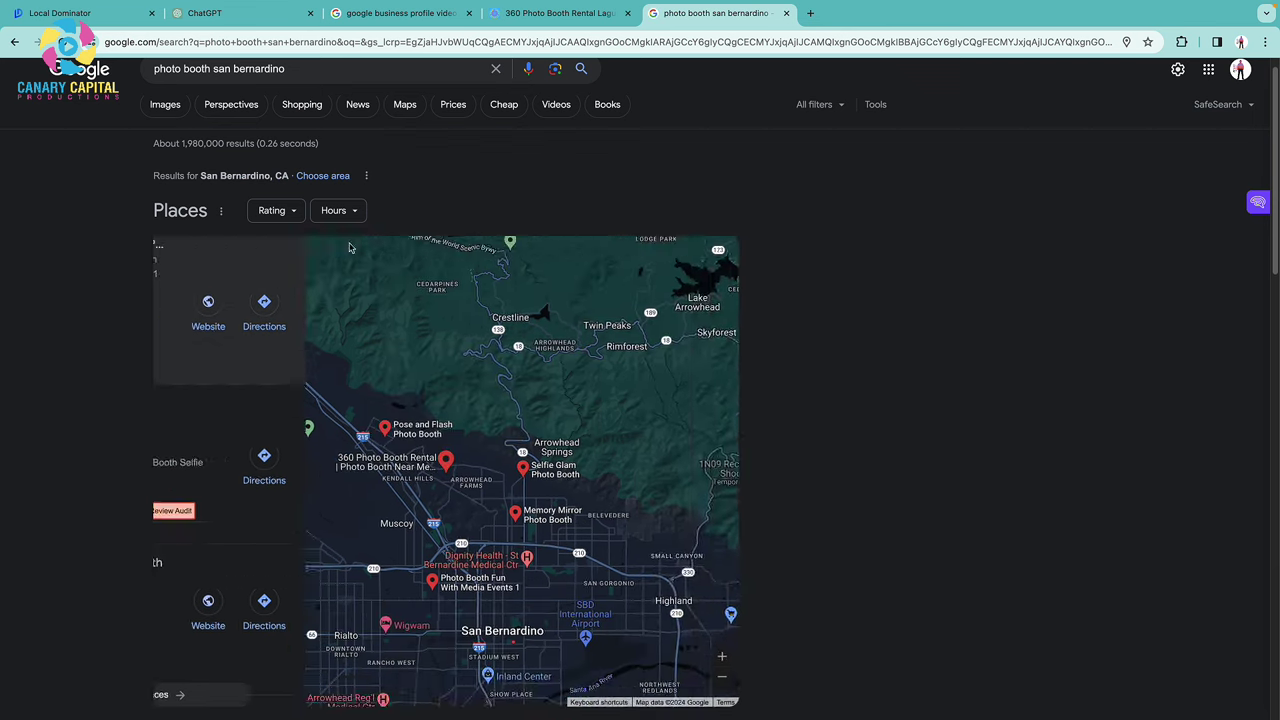
{"action": "scroll", "coordinate": [742, 429], "scroll_direction": "down", "scroll_amount": 2}
{"action": "scroll", "coordinate": [742, 429], "scroll_direction": "down", "scroll_amount": 10}
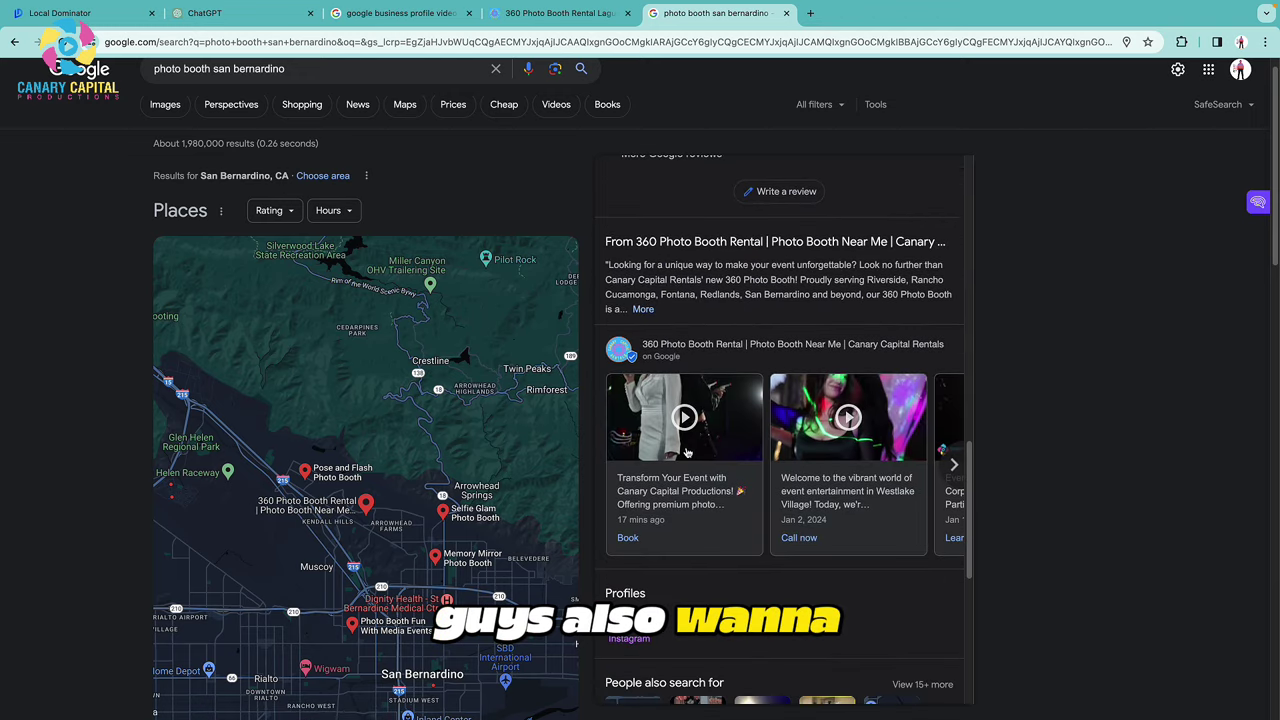
{"action": "left_click", "coordinate": [686, 443]}
{"action": "mouse_move", "coordinate": [836, 366]}
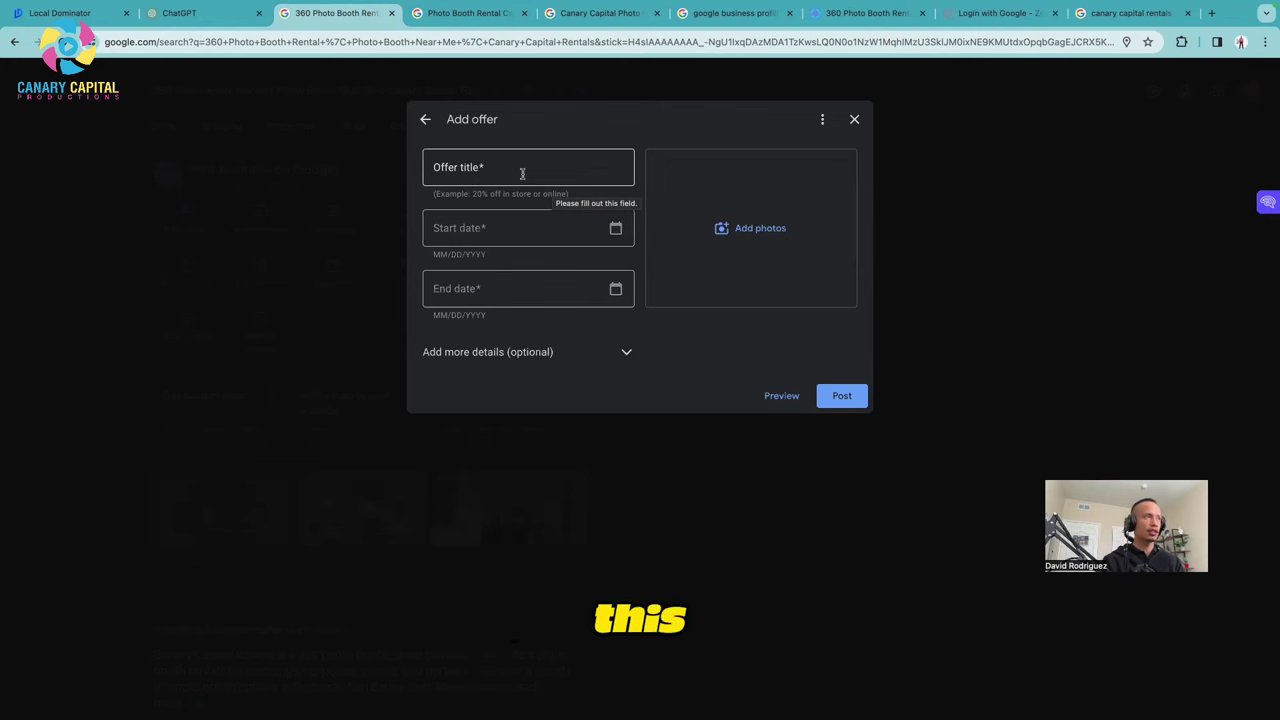
{"action": "left_click", "coordinate": [522, 173]}
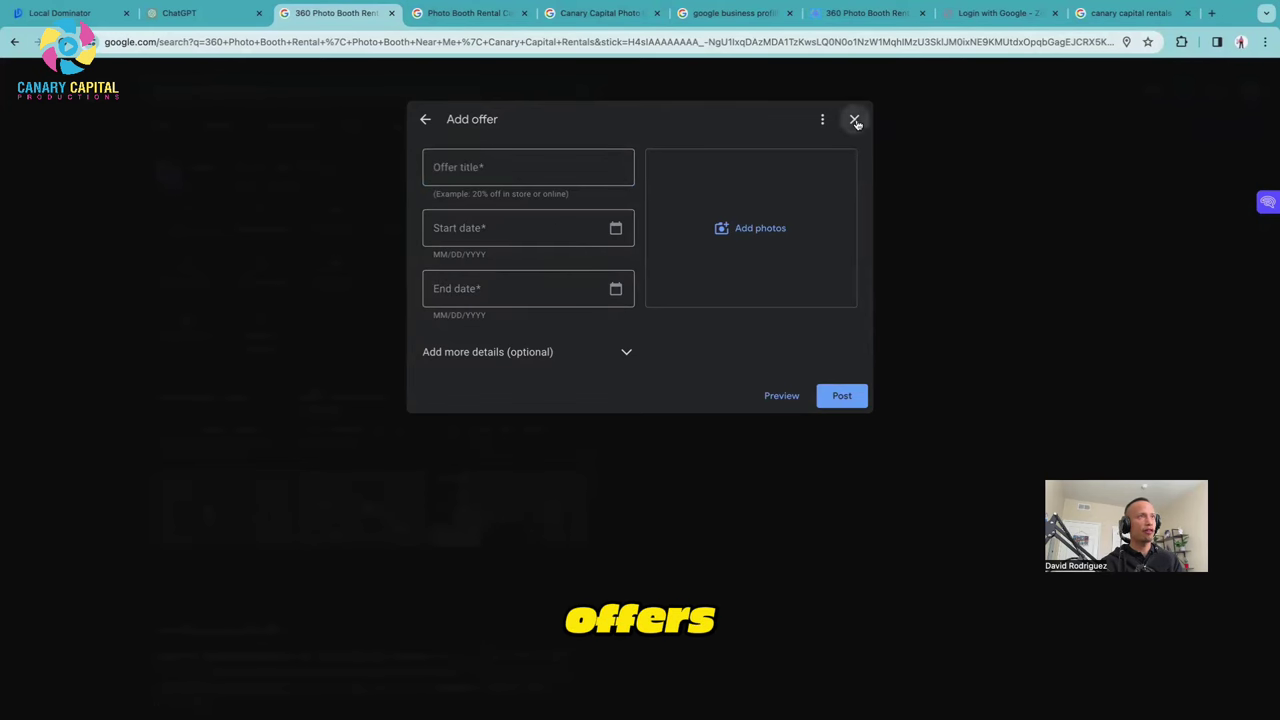
Close the empty Add offer form and confirm discarding it.
{"action": "left_click", "coordinate": [854, 119]}
{"action": "left_click", "coordinate": [733, 424]}
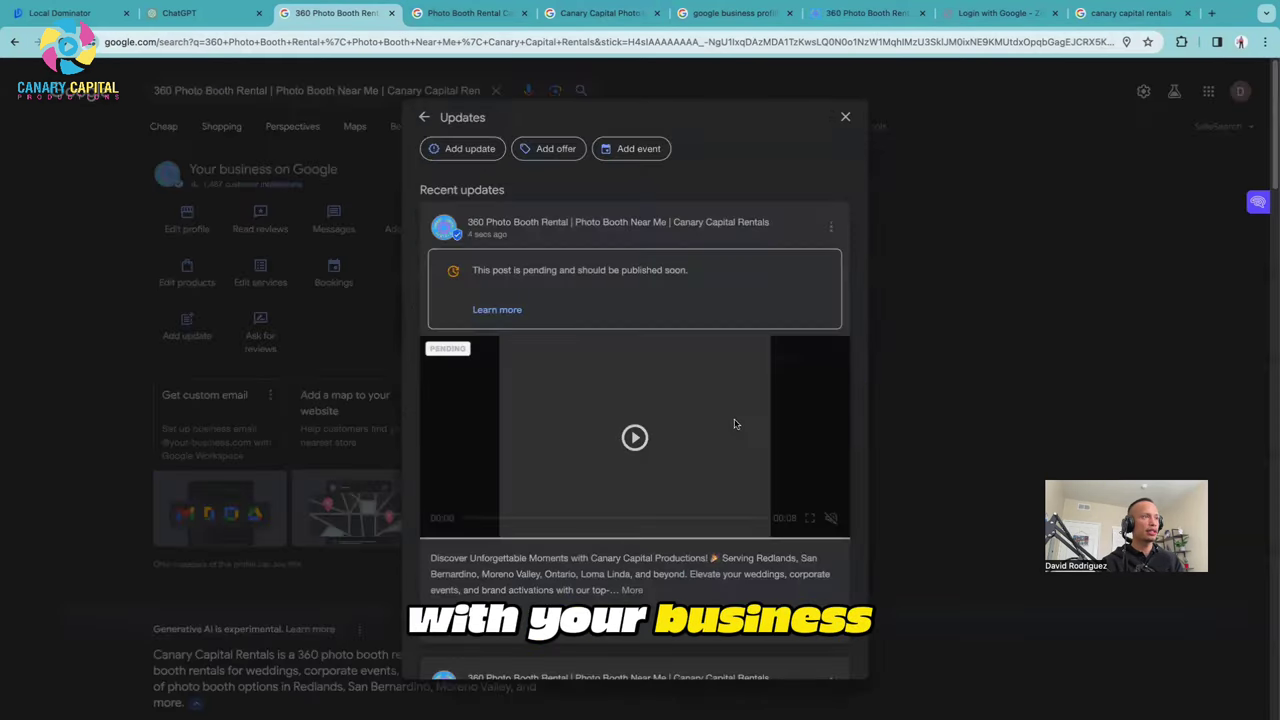